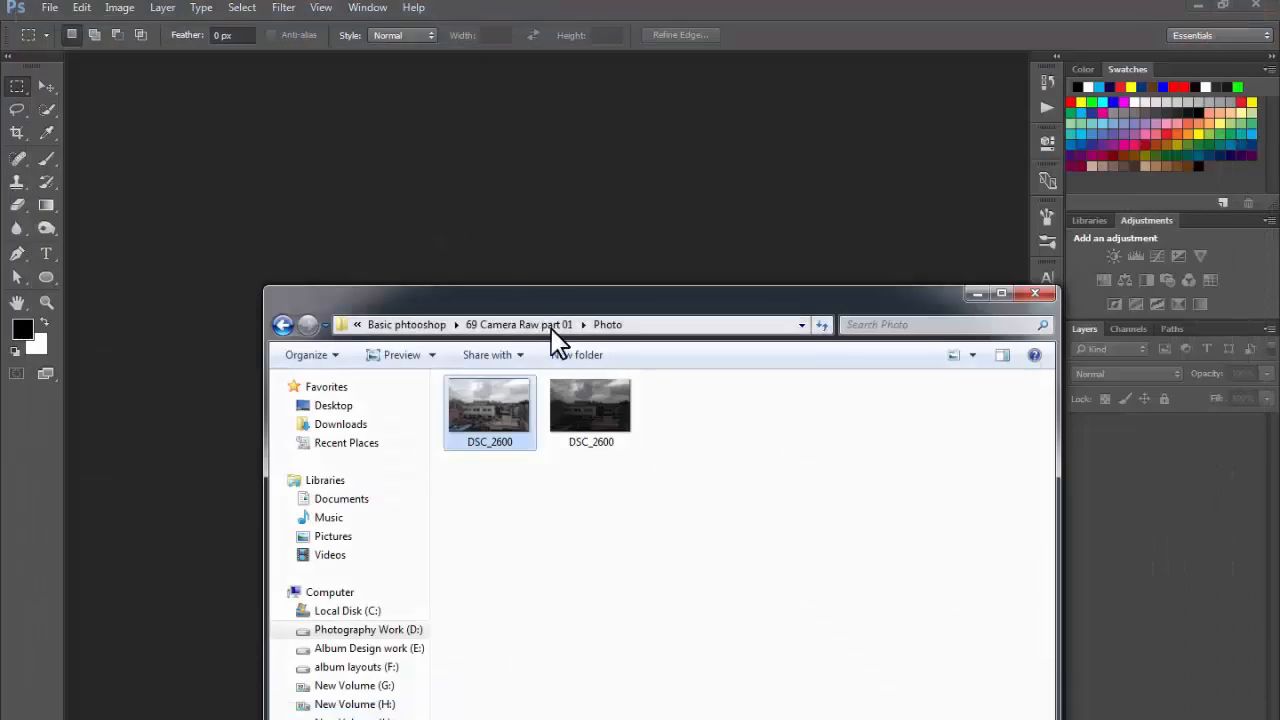
pyautogui.click(587, 415)
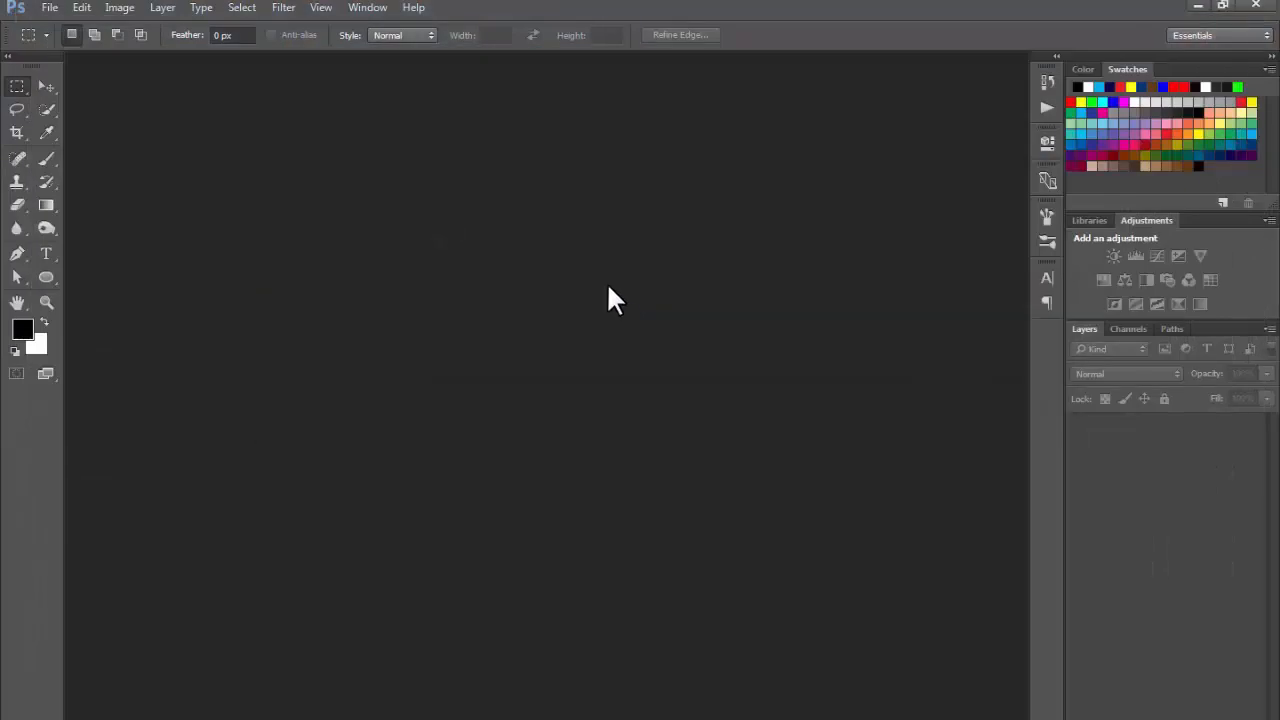
pyautogui.click(285, 8)
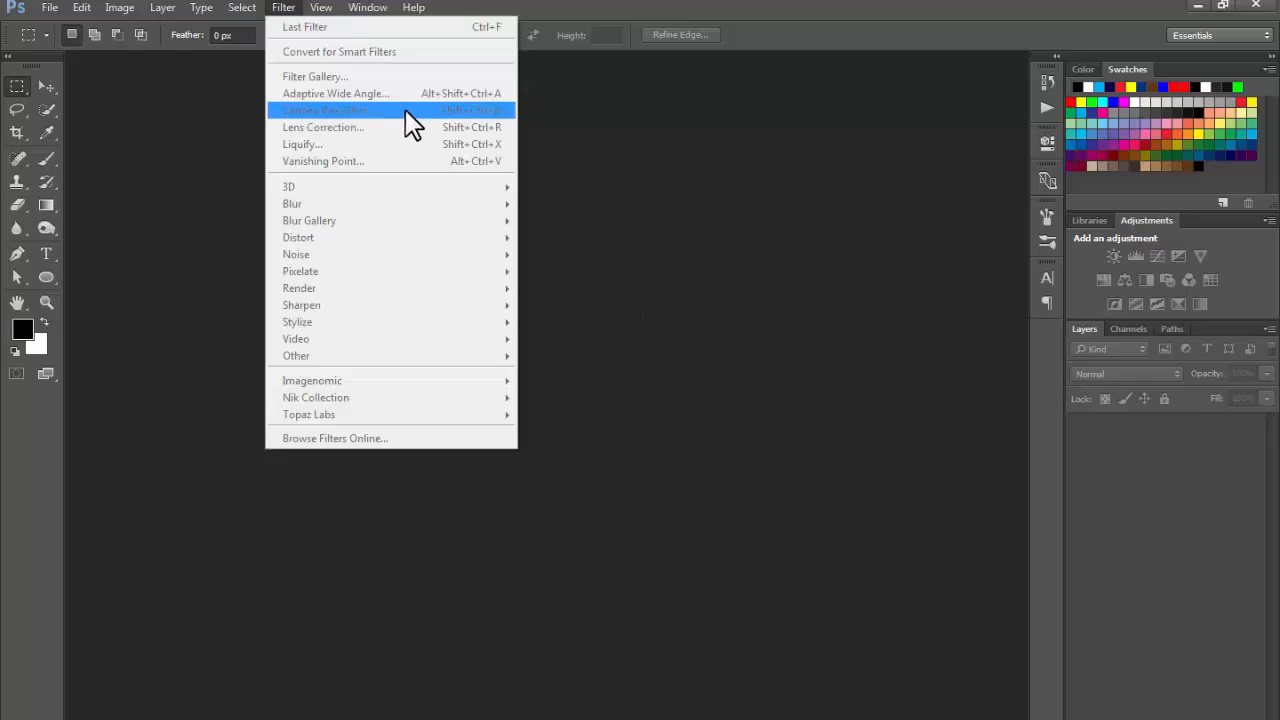
pyautogui.click(645, 286)
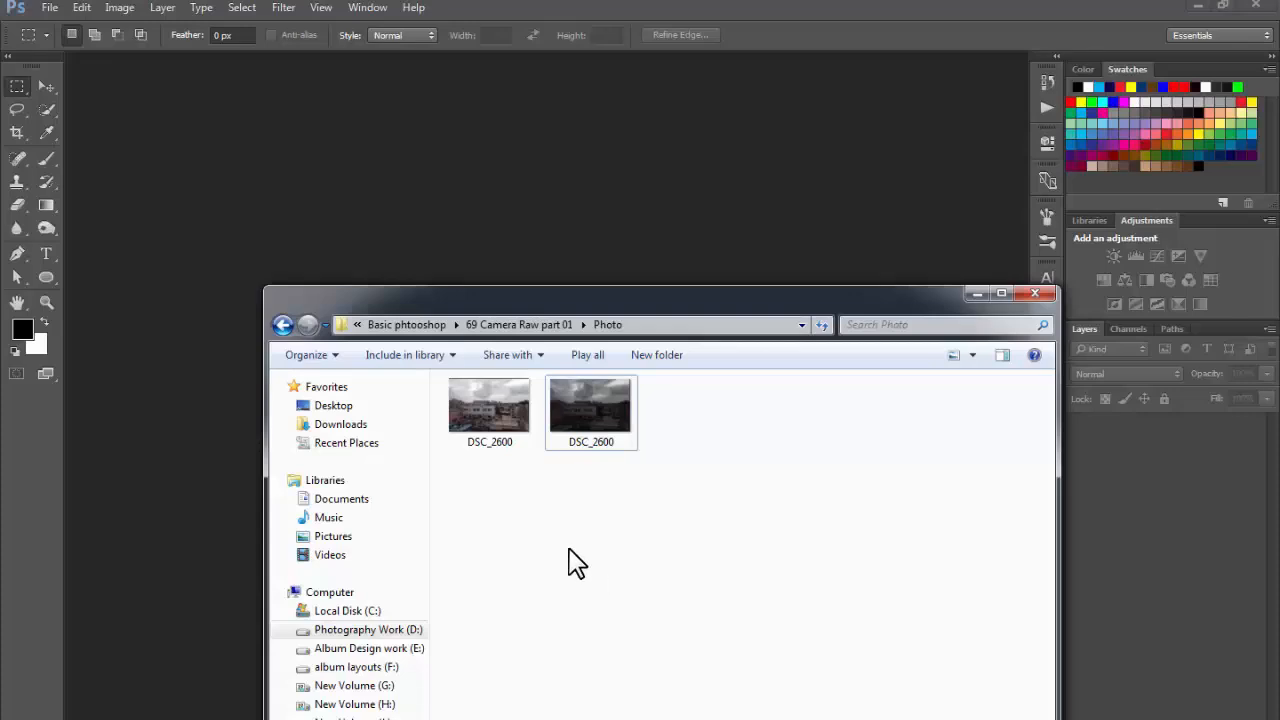
# Open the photo DSC_2600.JPG, try the Camera Raw Filter on it, and close the photo.
pyautogui.moveTo(508, 429); pyautogui.dragTo(429, 206)
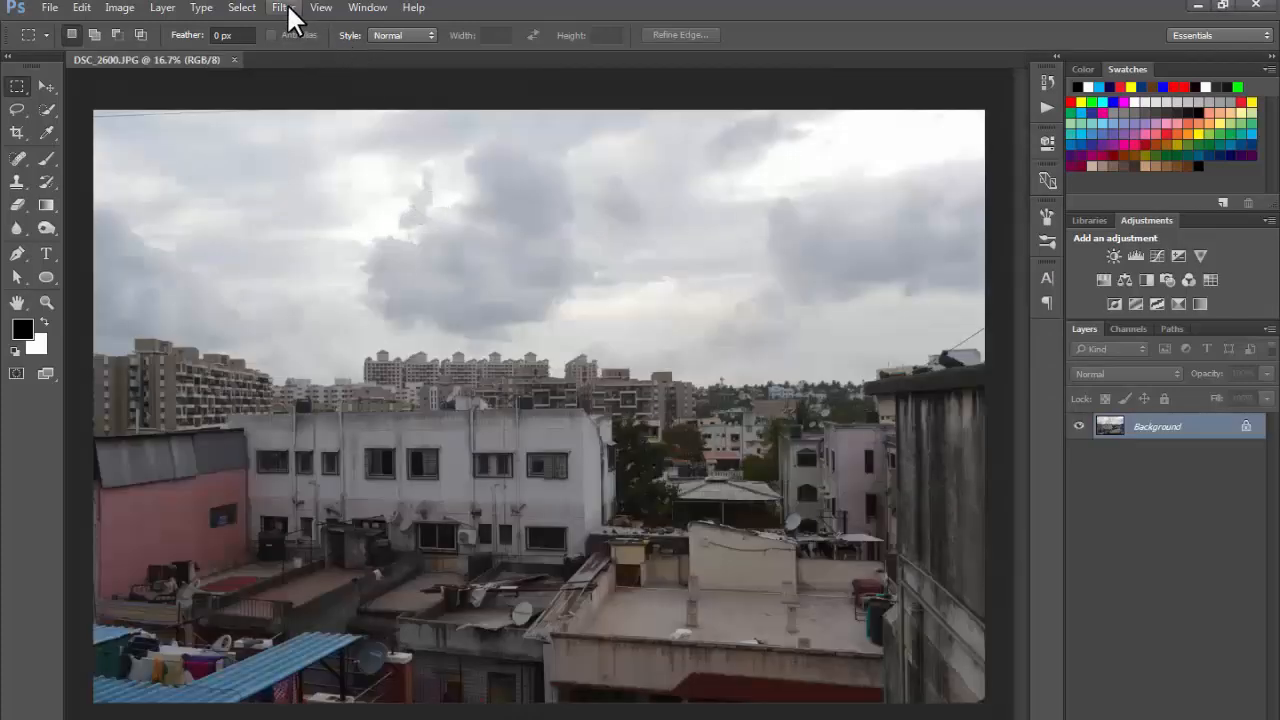
pyautogui.click(284, 8)
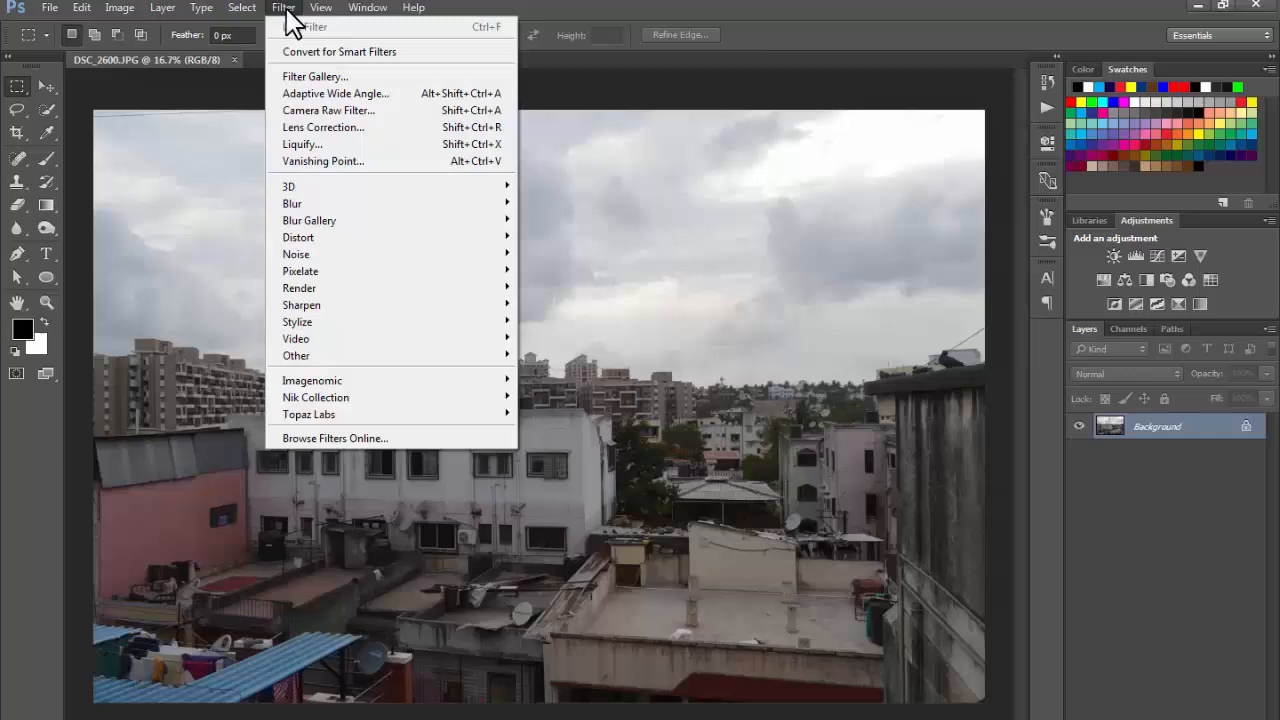
pyautogui.click(339, 108)
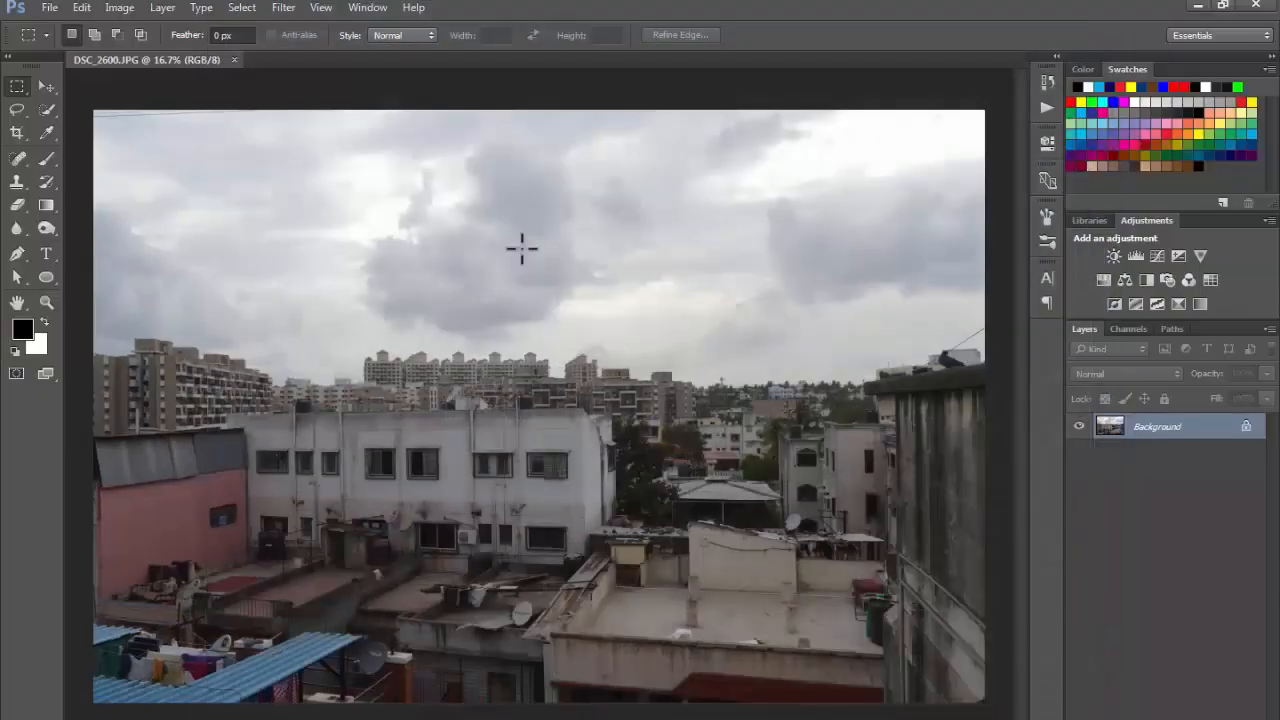
pyautogui.hotkey('ctrl', 'w')
# Open the raw photo DSC_2600.NEF from the Photo folder in Camera Raw.
pyautogui.hotkey('alt', 'Tab')
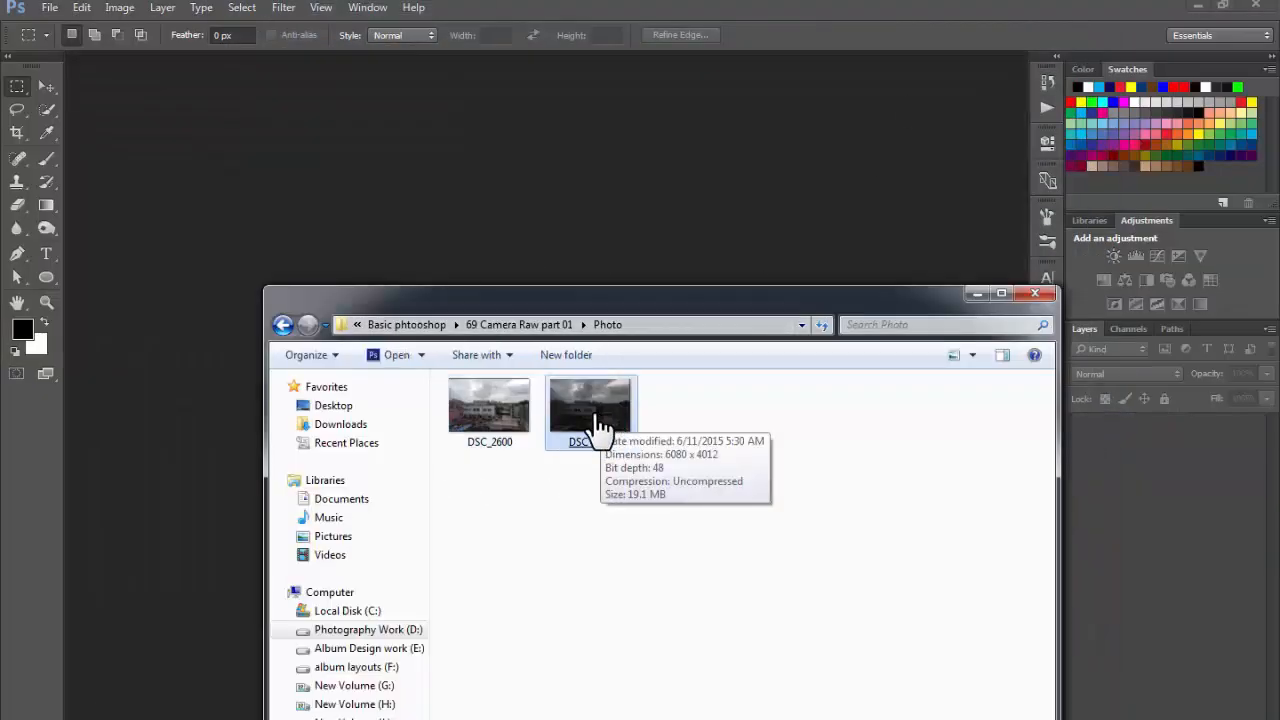
pyautogui.moveTo(600, 425); pyautogui.dragTo(499, 213)
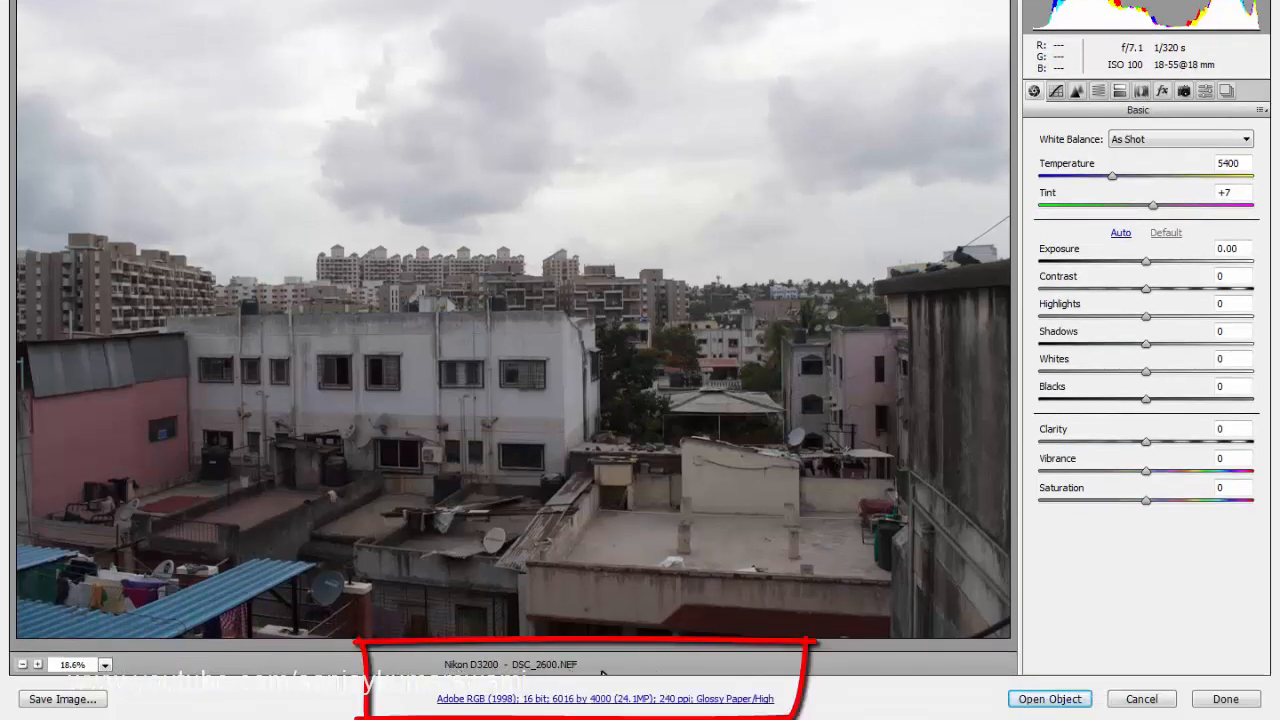
# Open the workflow options and choose a depth of 16 Bits/Channel and the Adobe RGB (1998) colour space.
pyautogui.click(540, 699)
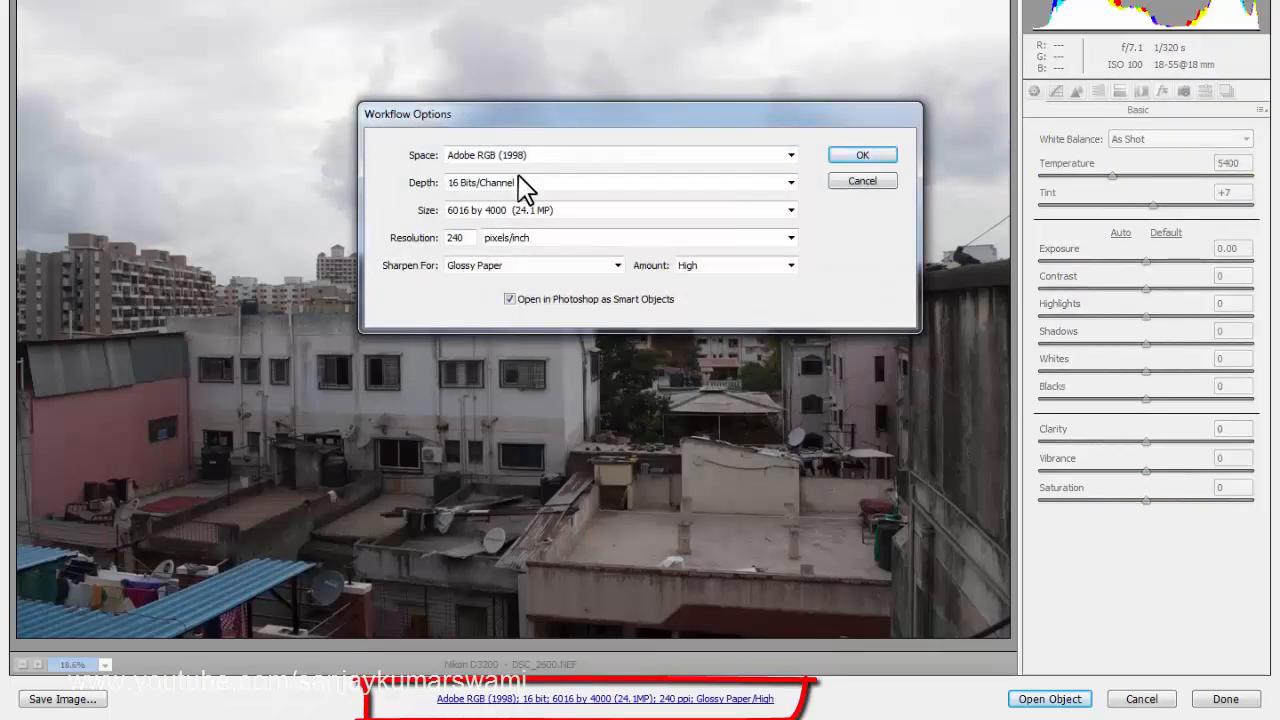
pyautogui.click(480, 183)
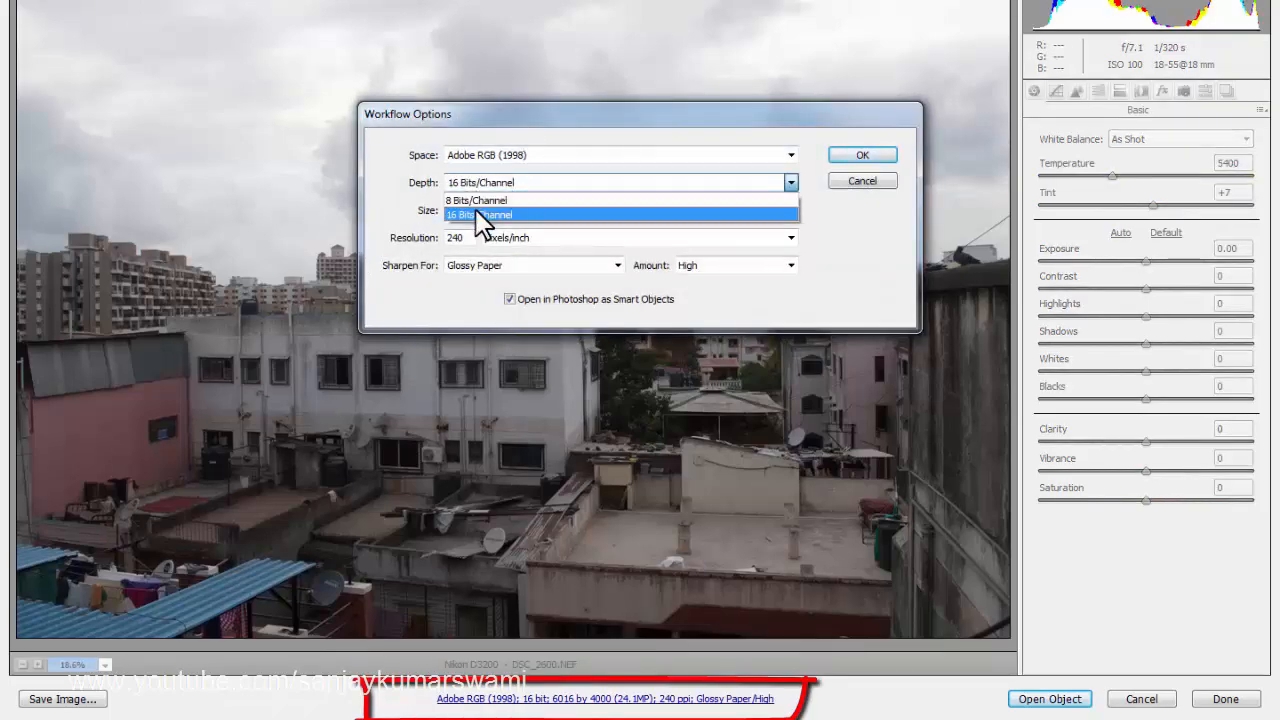
pyautogui.click(475, 214)
pyautogui.click(506, 157)
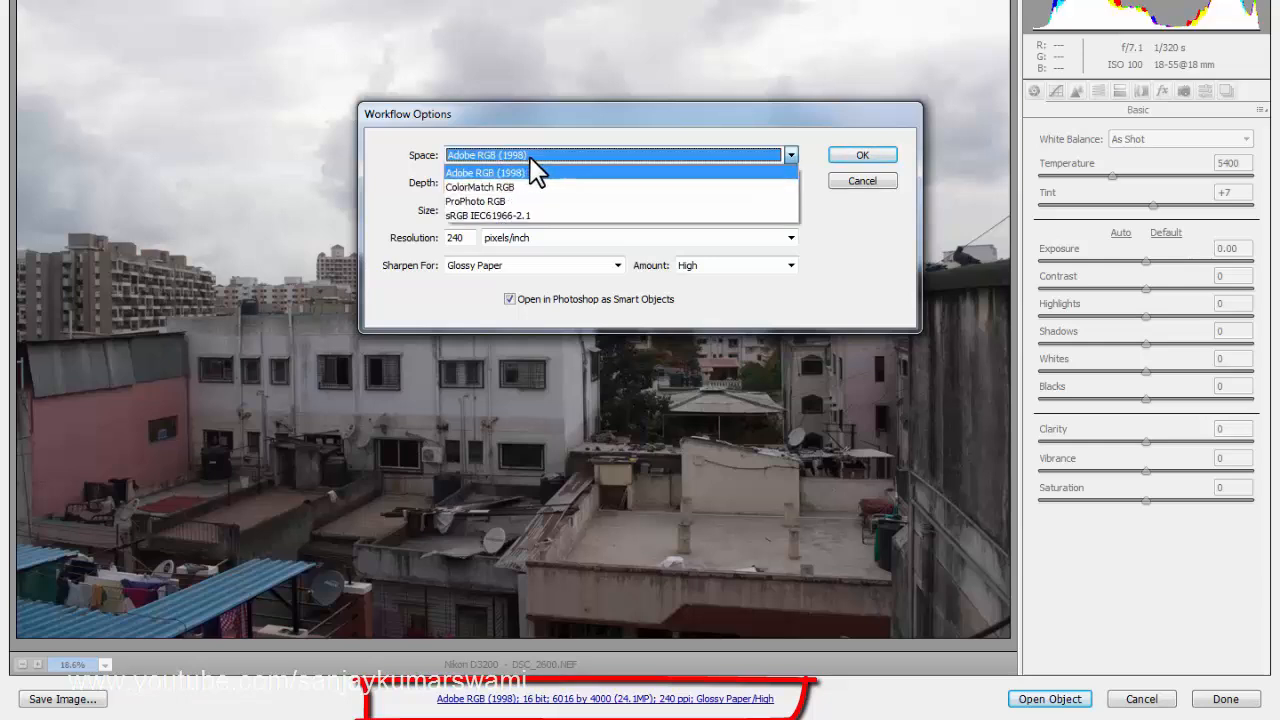
pyautogui.click(530, 172)
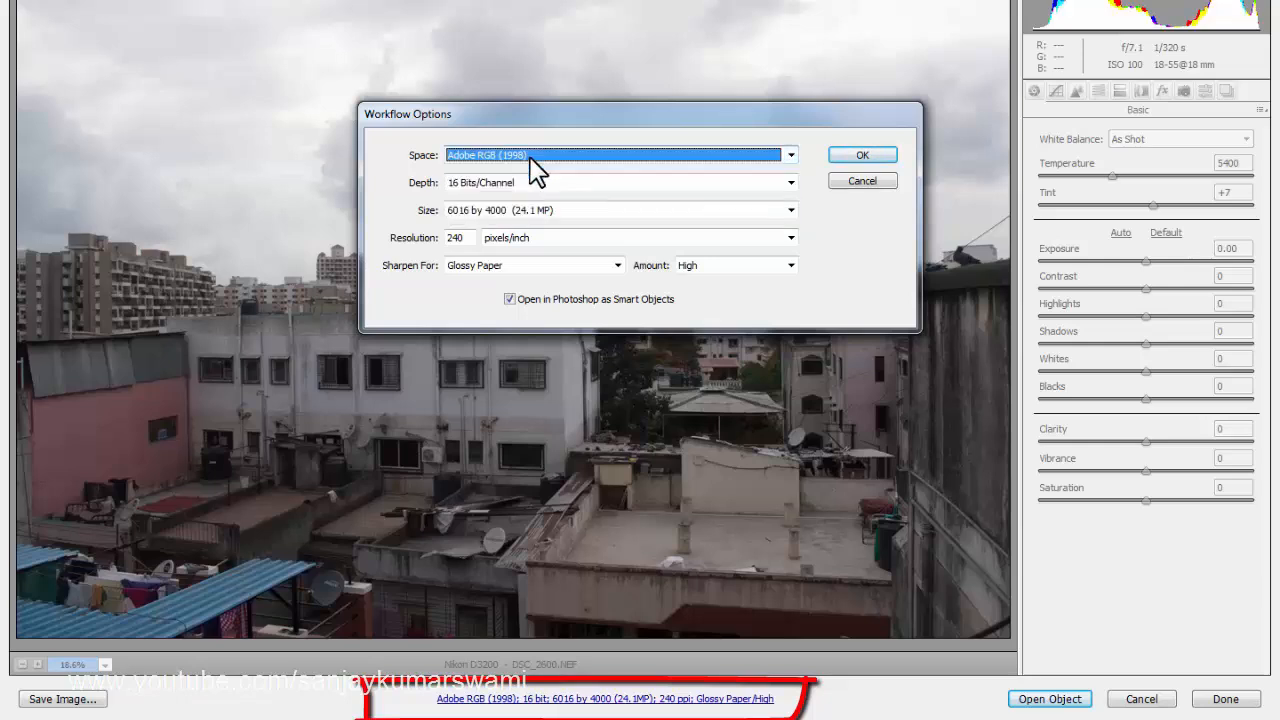
# Keep the size at 6016 by 4000 and 240 pixels/inch, sharpen for Glossy Paper with amount High, and accept the workflow options.
pyautogui.click(545, 211)
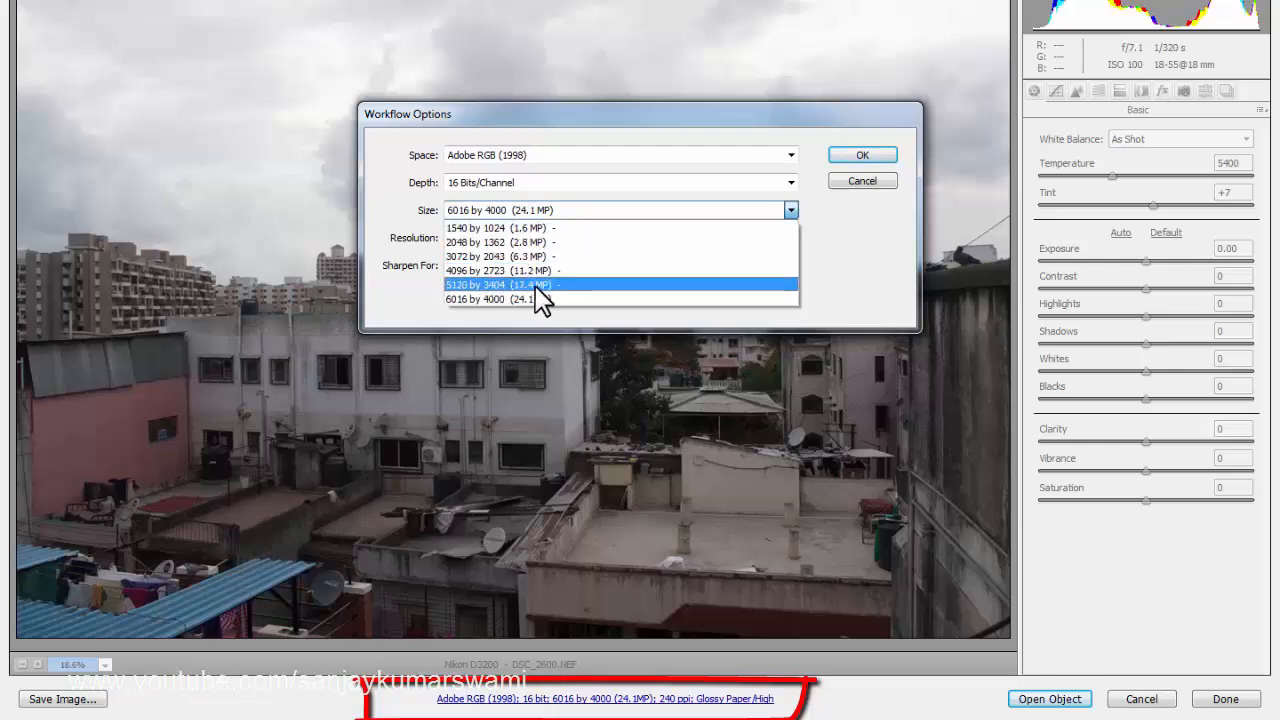
pyautogui.click(380, 209)
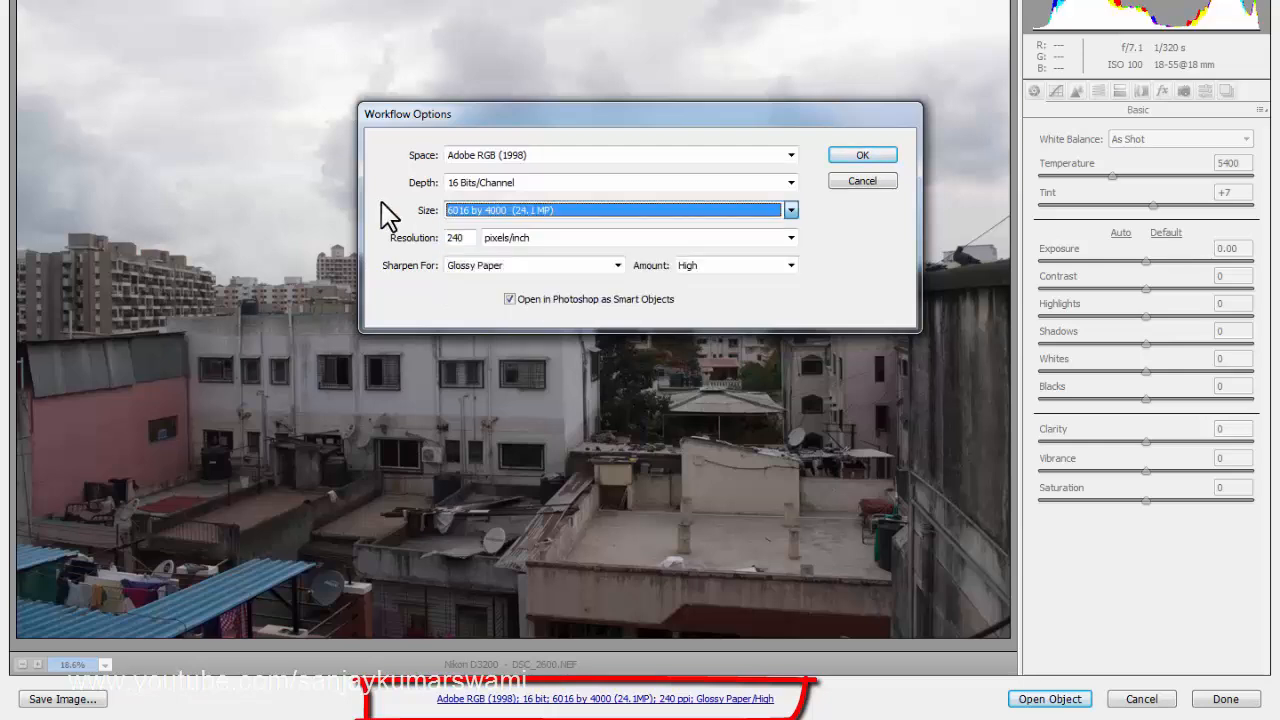
pyautogui.click(468, 240)
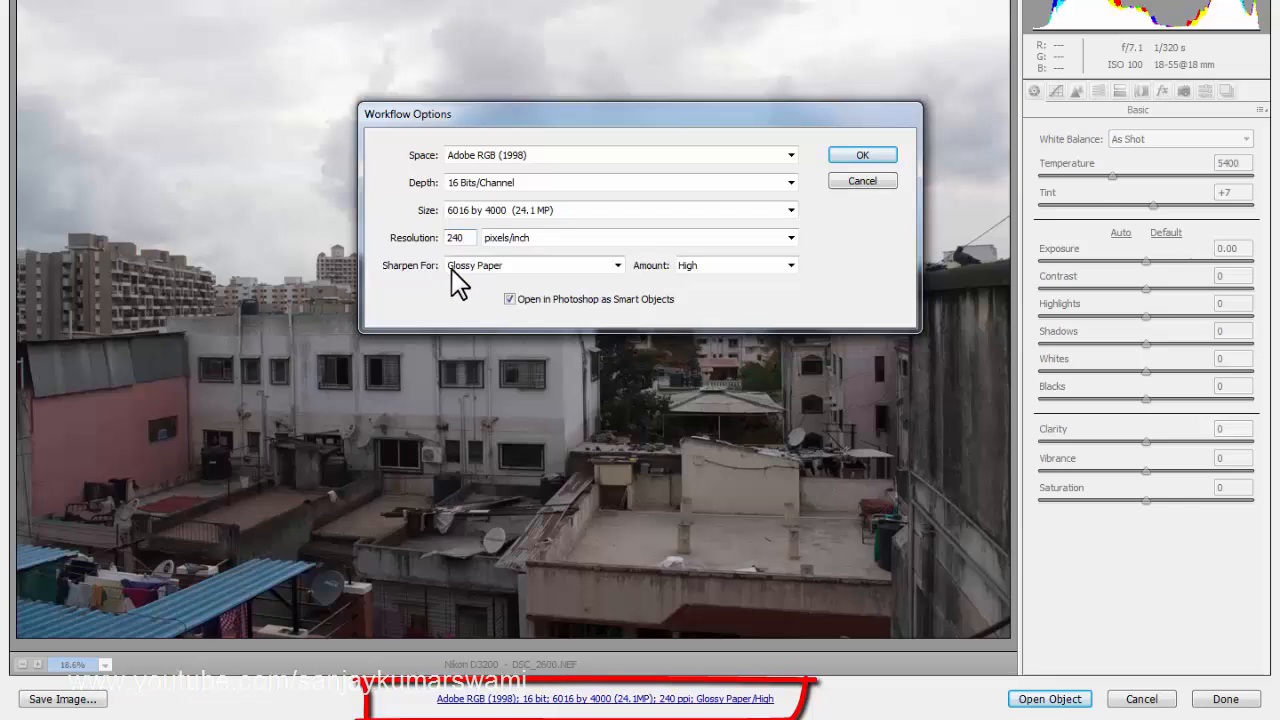
pyautogui.click(522, 266)
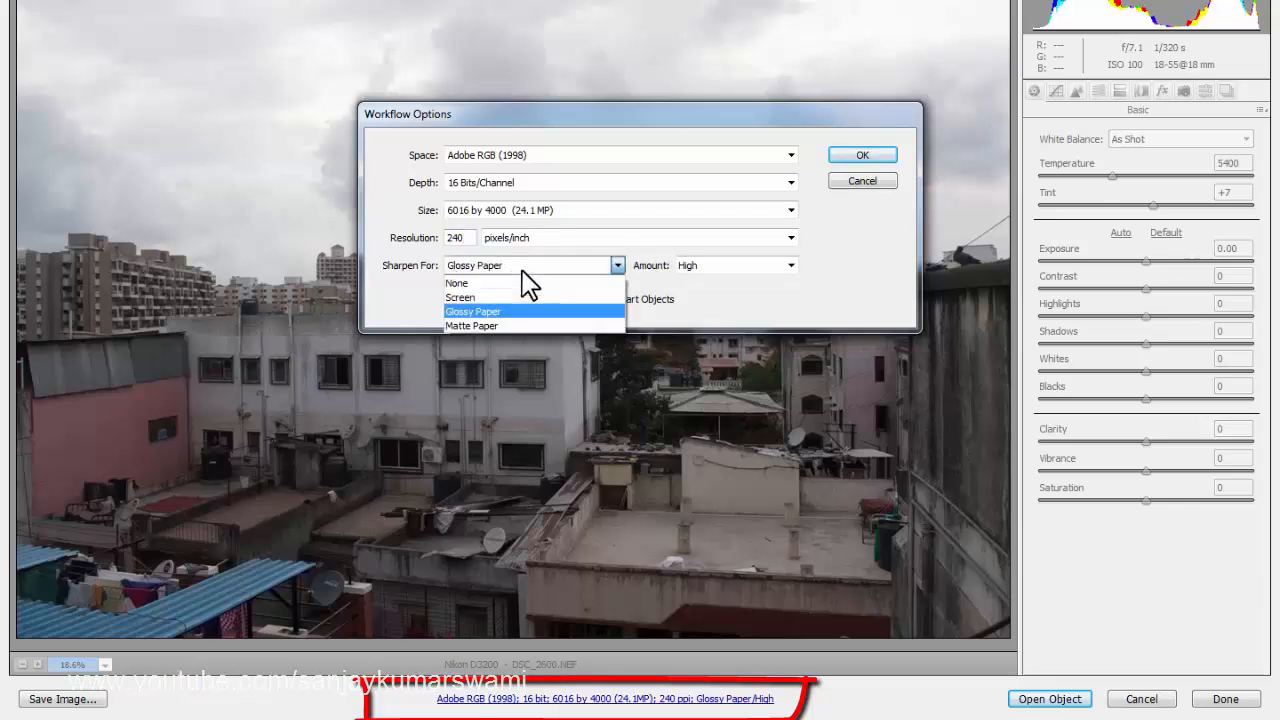
pyautogui.click(489, 308)
pyautogui.click(700, 265)
pyautogui.click(718, 283)
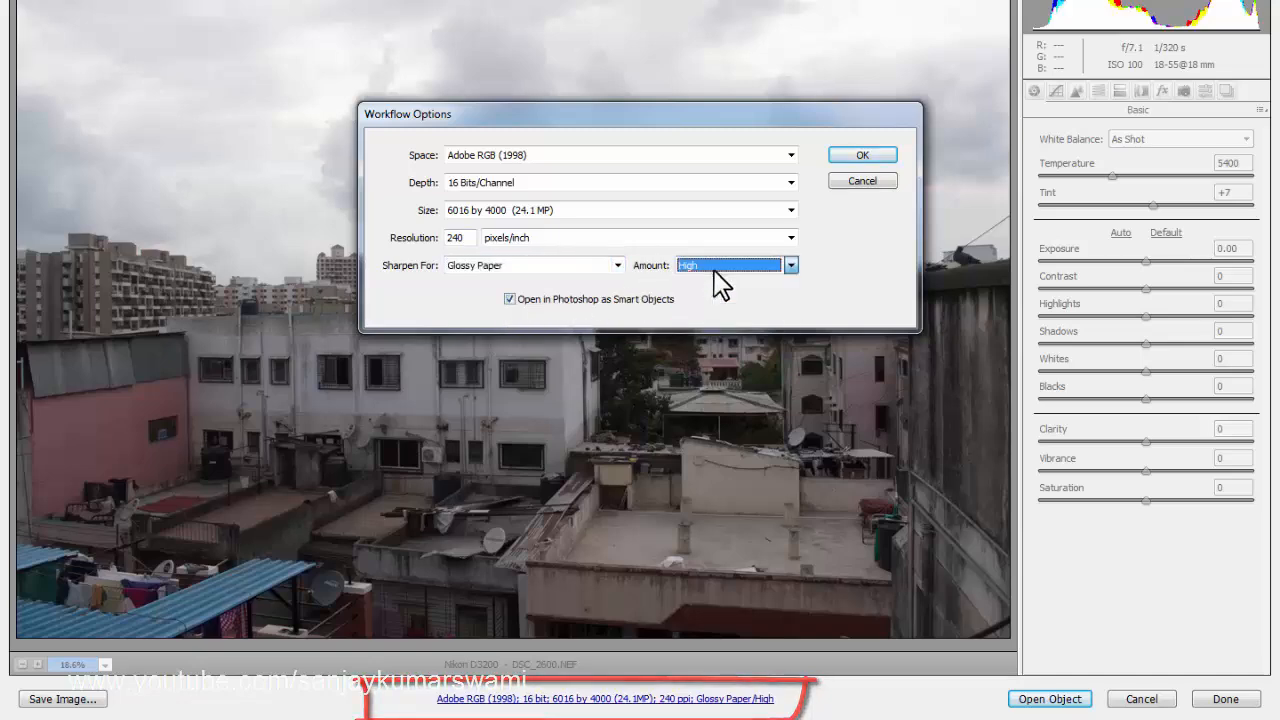
pyautogui.click(880, 152)
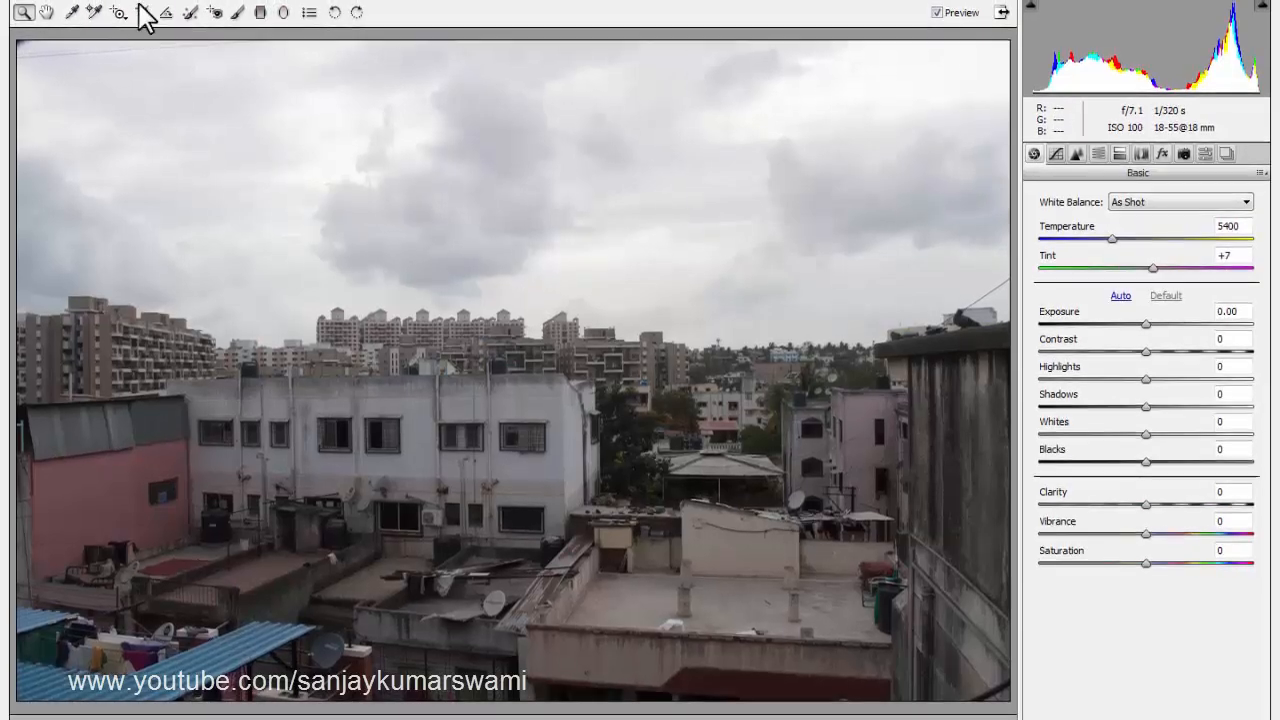
# Toggle the image preview and switch the Camera Raw window out of and back into full screen mode.
pyautogui.click(937, 16)
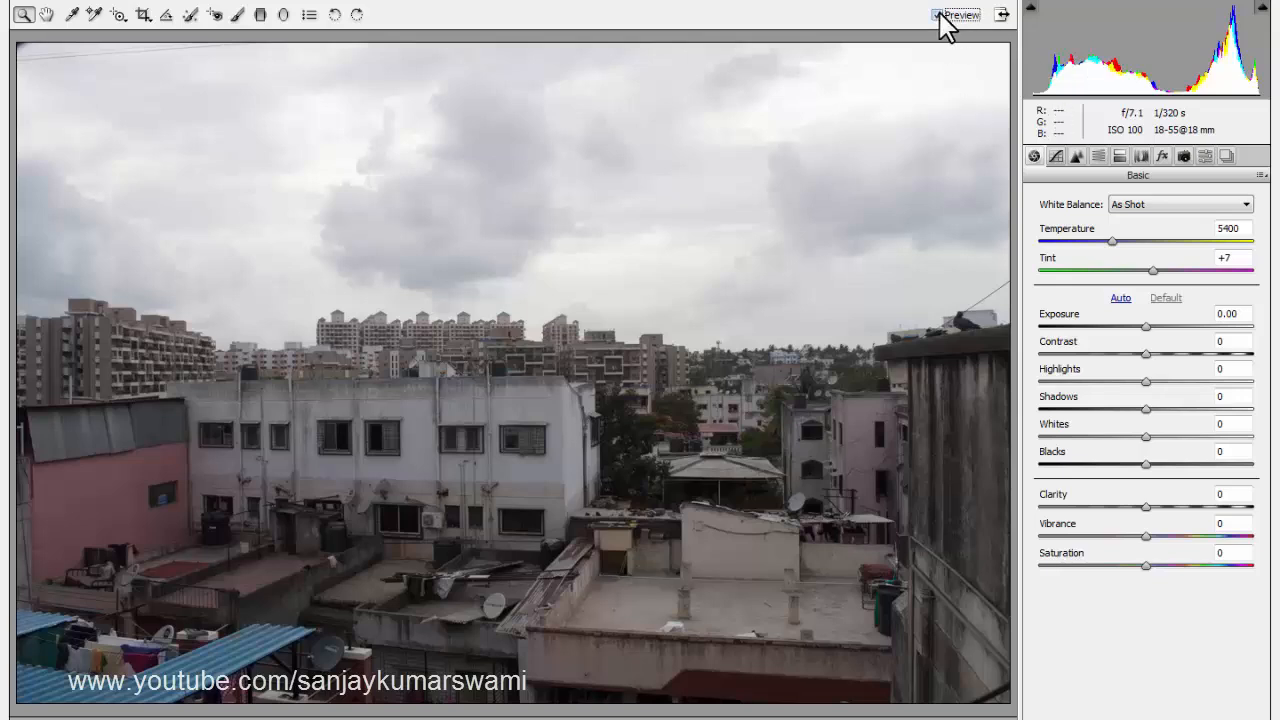
pyautogui.click(1000, 16)
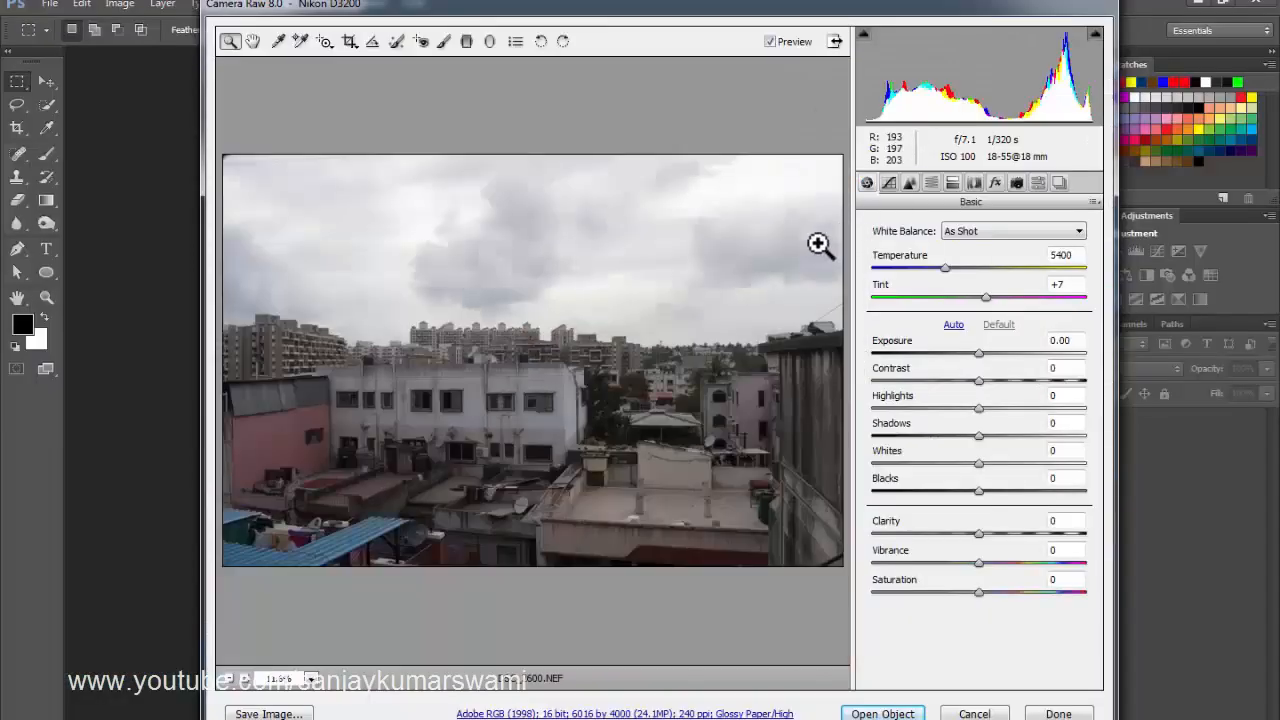
pyautogui.press('f')
pyautogui.press('f')
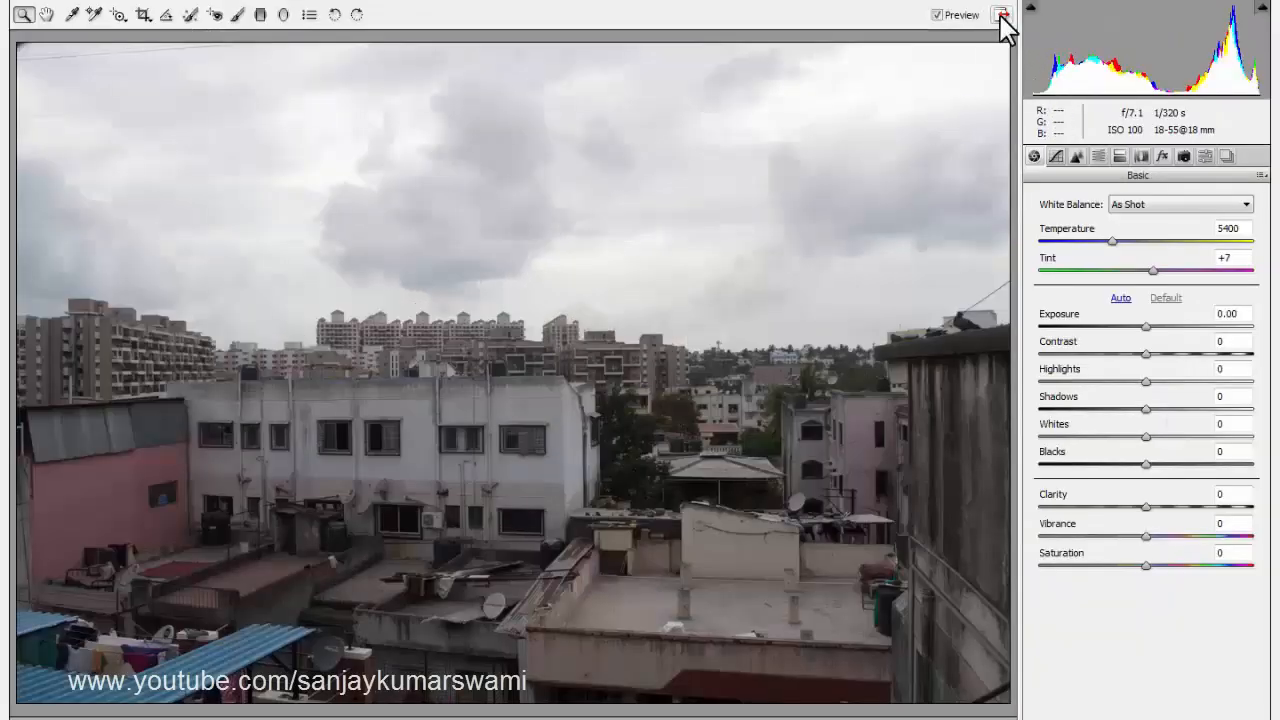
pyautogui.click(998, 18)
pyautogui.press('f')
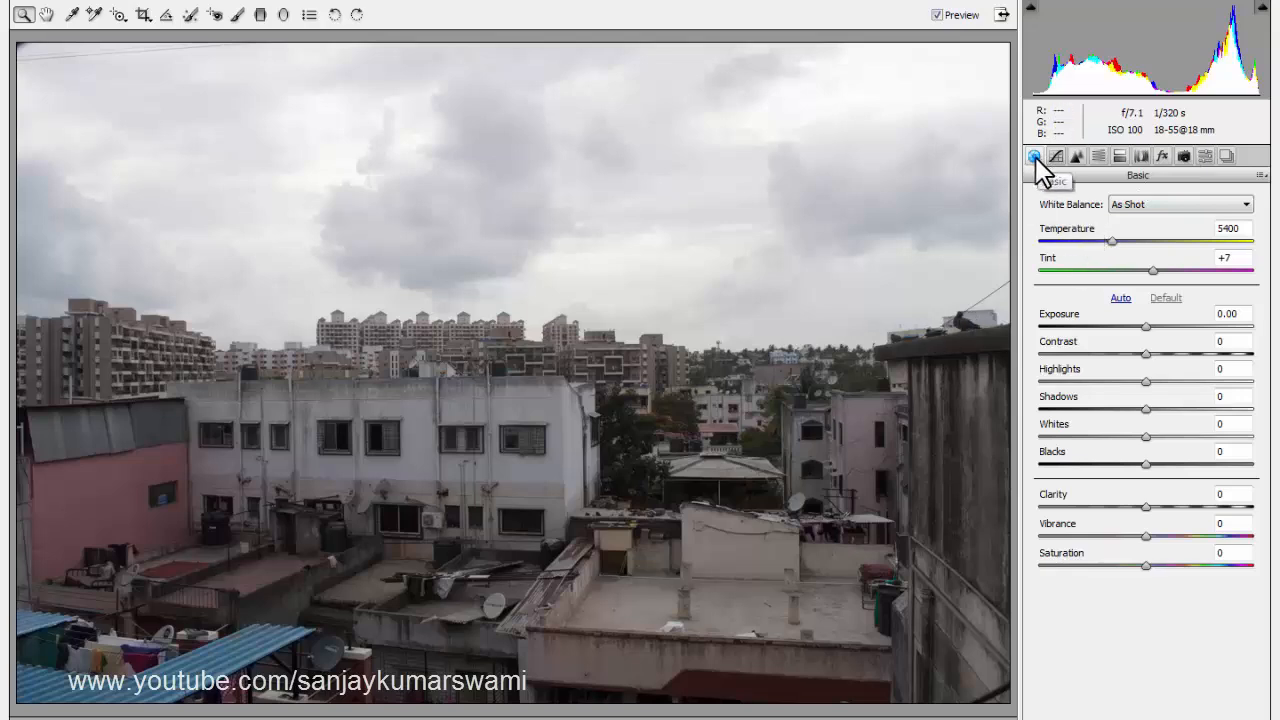
# Try the Cloudy, Auto and Daylight white balance presets and return the white balance to As Shot.
pyautogui.click(1128, 206)
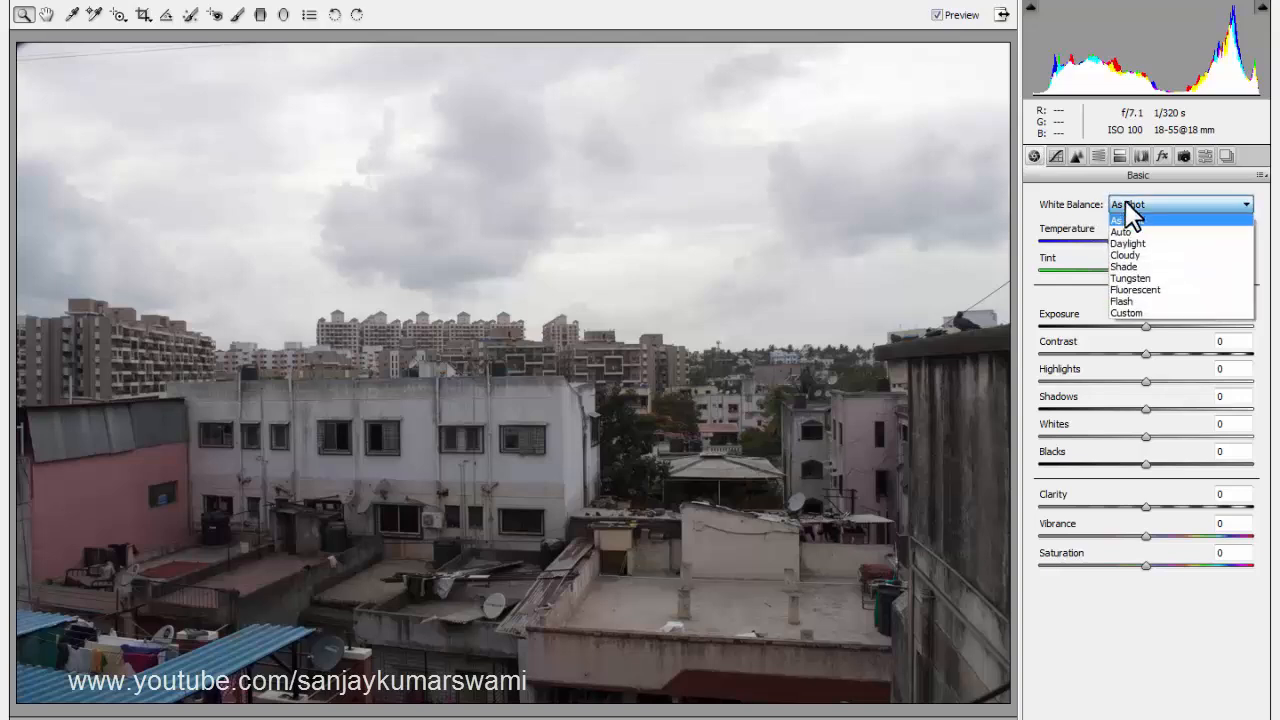
pyautogui.click(1141, 255)
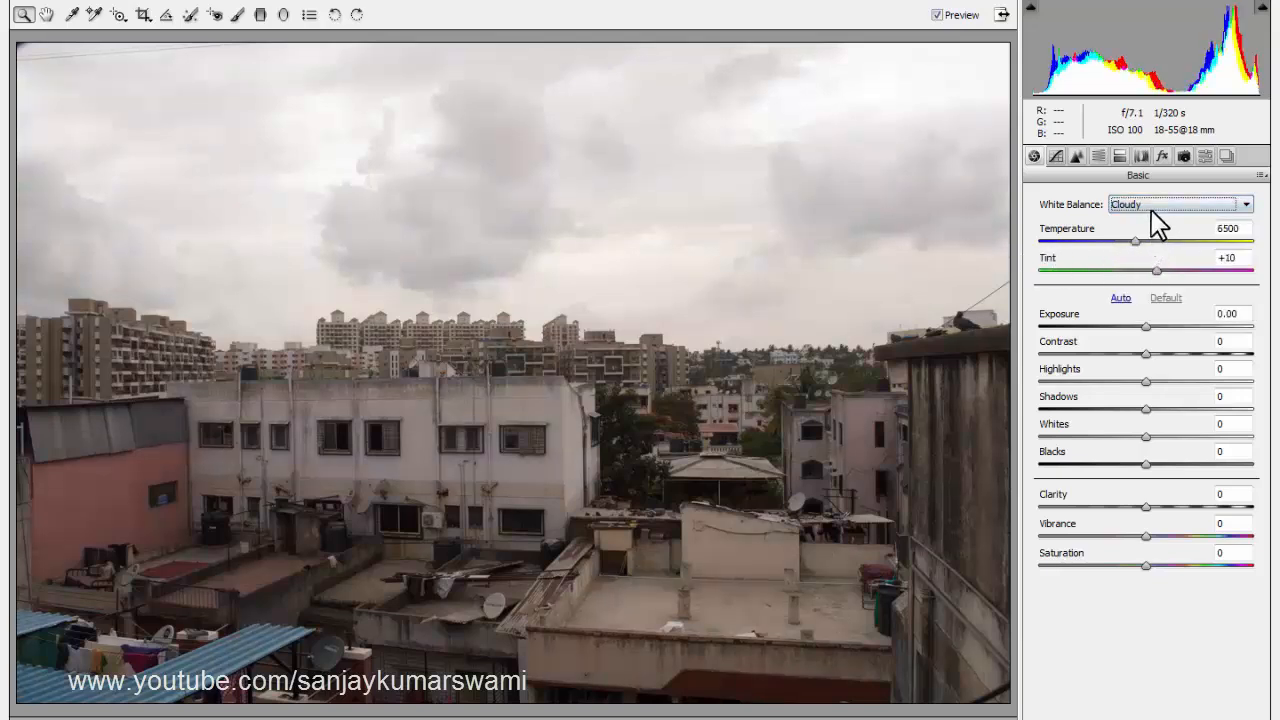
pyautogui.click(1151, 210)
pyautogui.click(1141, 231)
pyautogui.click(1144, 201)
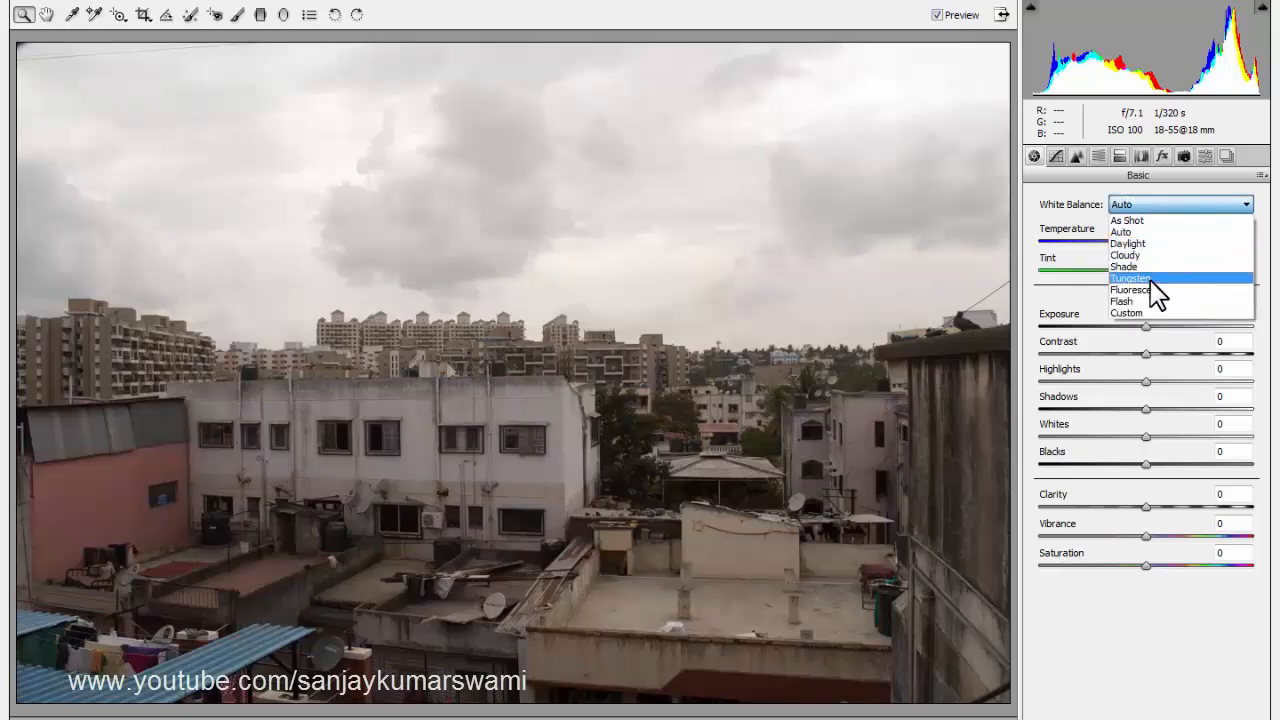
pyautogui.click(1136, 241)
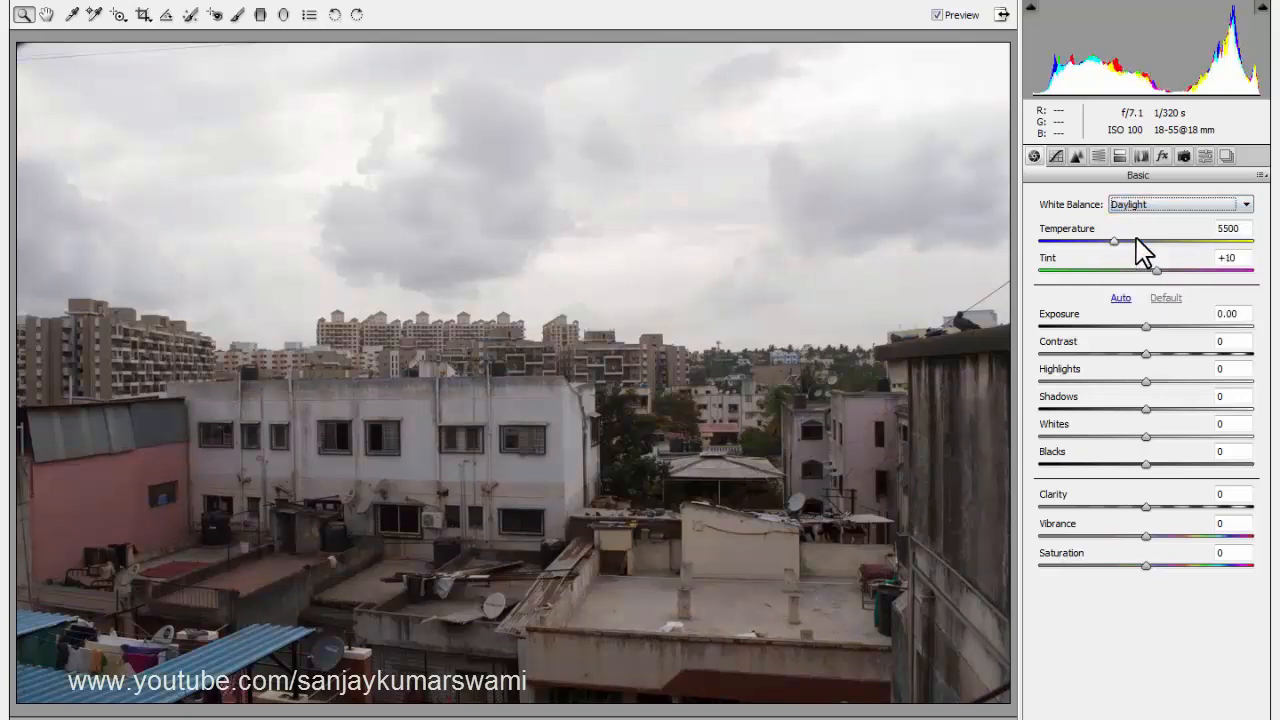
pyautogui.click(1144, 206)
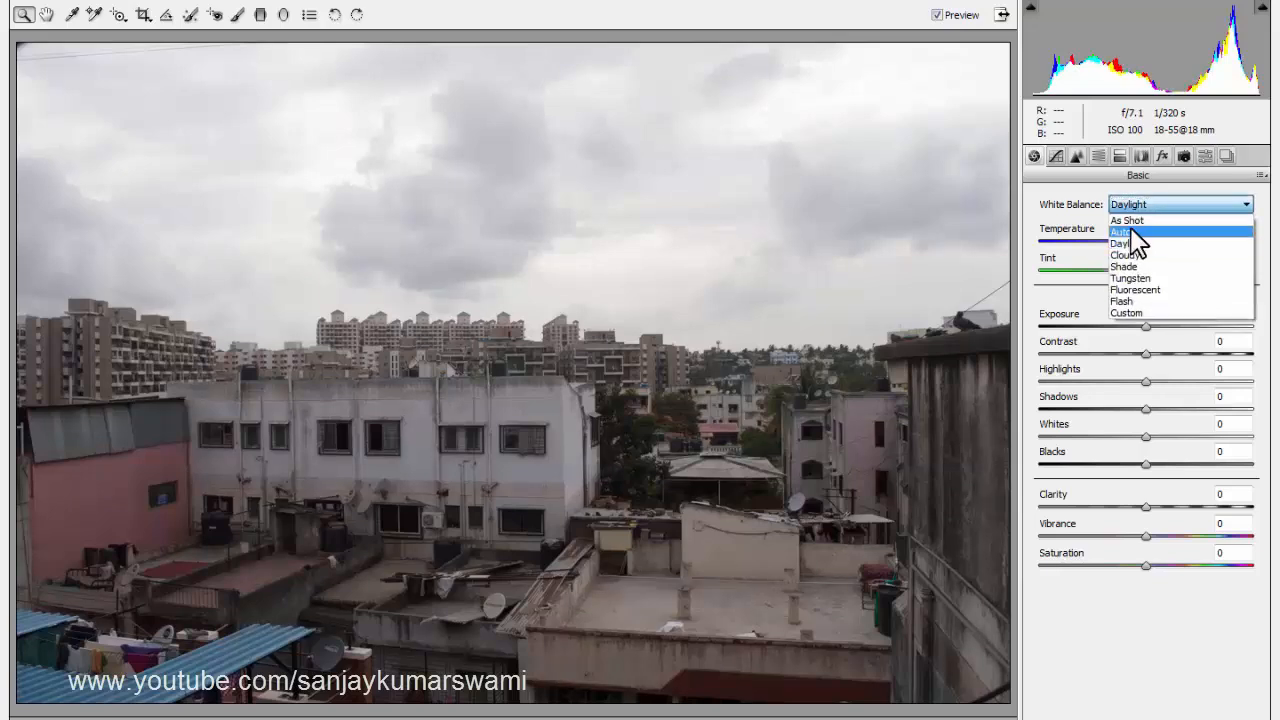
pyautogui.click(1136, 241)
pyautogui.click(1143, 206)
pyautogui.click(1127, 220)
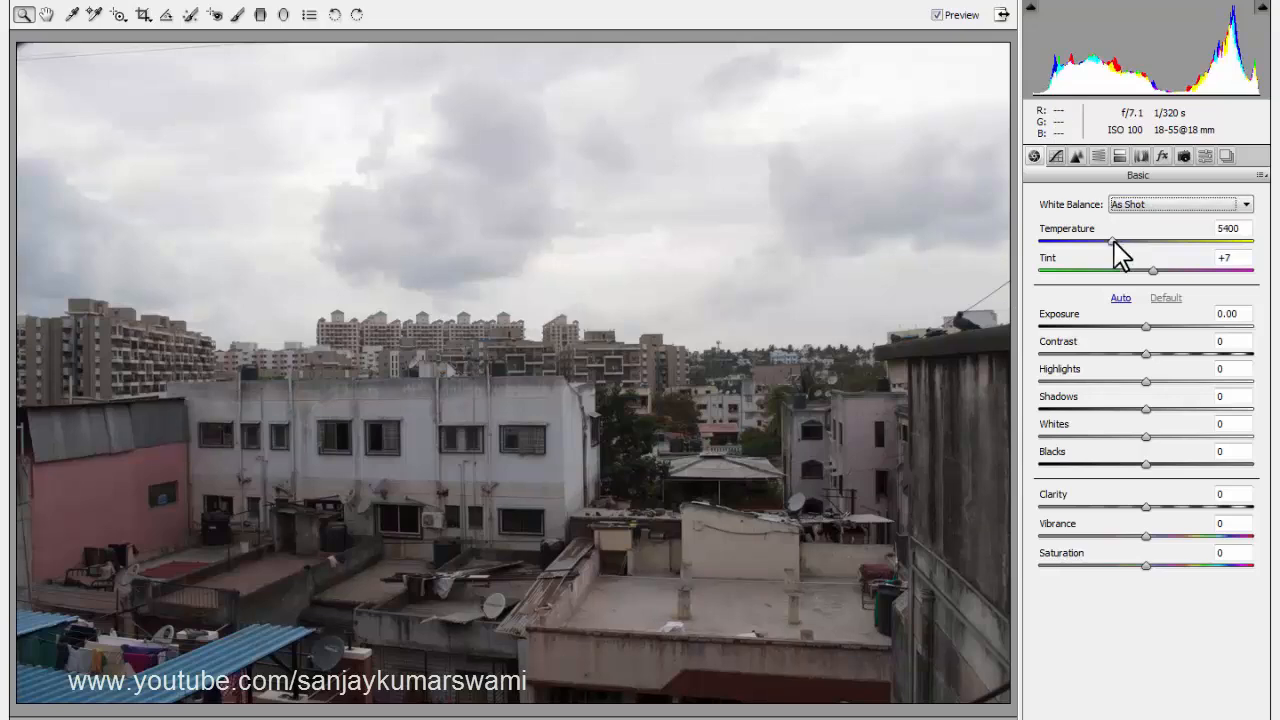
# Test a cool white balance temperature of 2550 and settle on a temperature of 5600.
pyautogui.click(1113, 241)
pyautogui.moveTo(1113, 241); pyautogui.dragTo(1050, 241)
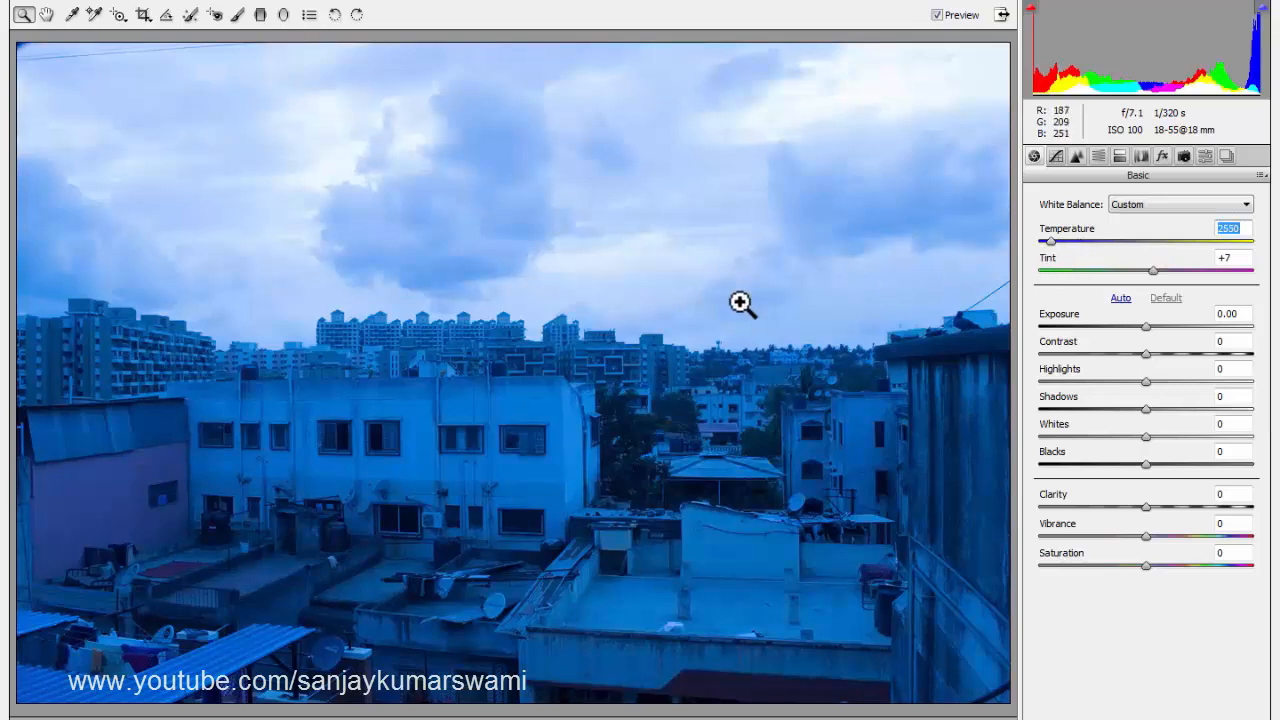
pyautogui.moveTo(1050, 242); pyautogui.dragTo(1117, 250)
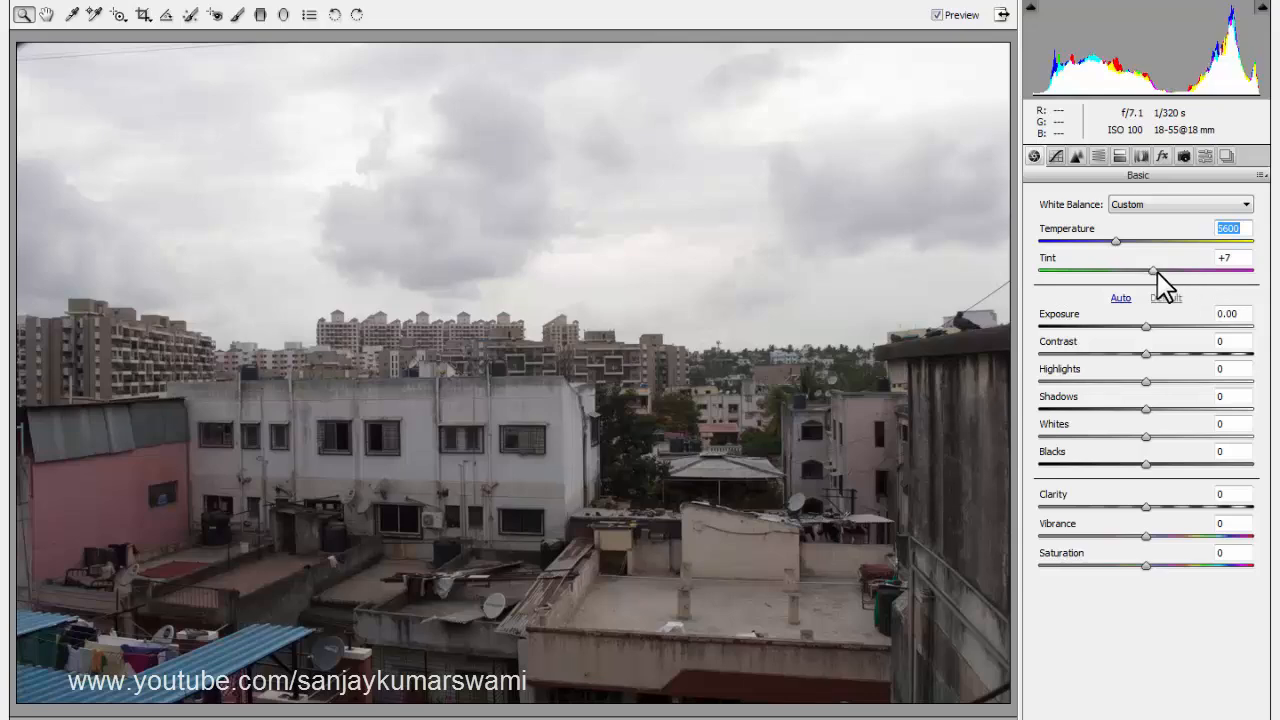
# Try shifting the tint strongly toward magenta and reset it to its default.
pyautogui.moveTo(1152, 270); pyautogui.dragTo(1214, 277)
pyautogui.doubleClick(1215, 275)
# Test the exposure extremes of -5.00 and +5.00 on the photo and return the exposure to 0.
pyautogui.moveTo(1146, 326); pyautogui.dragTo(1042, 334)
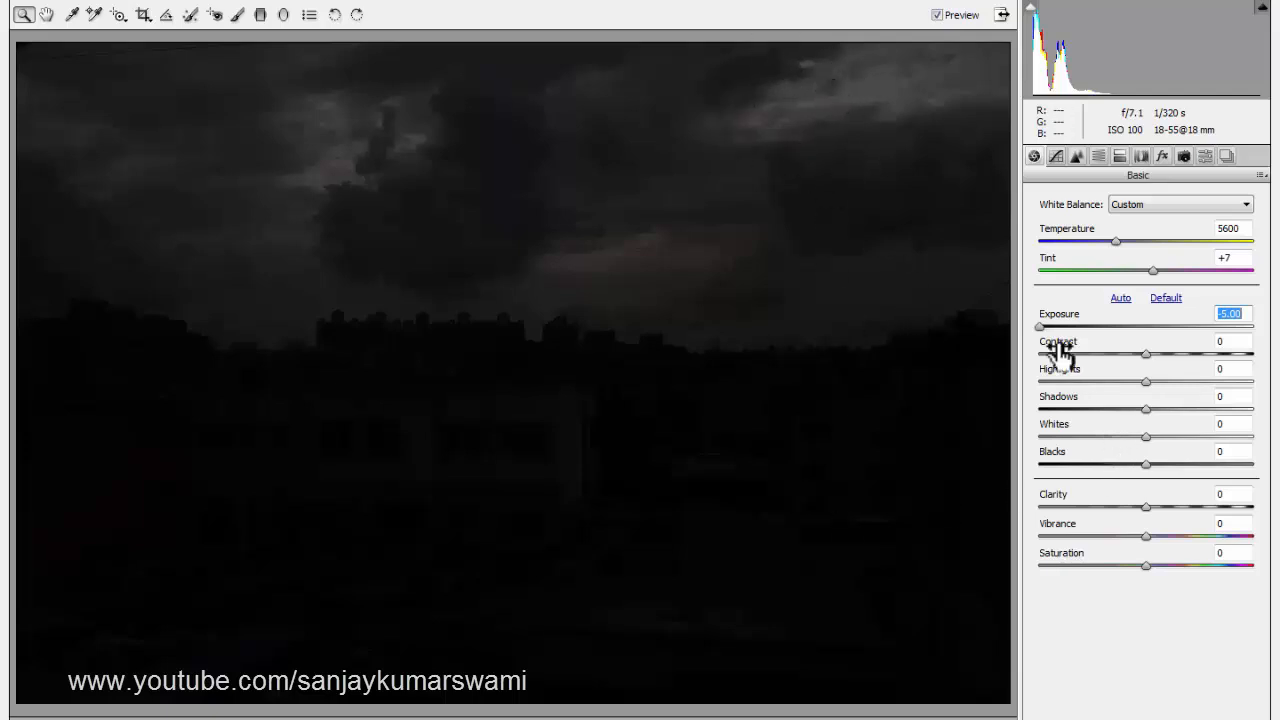
pyautogui.moveTo(1046, 326); pyautogui.dragTo(1232, 328)
pyautogui.moveTo(1153, 333); pyautogui.dragTo(1255, 328)
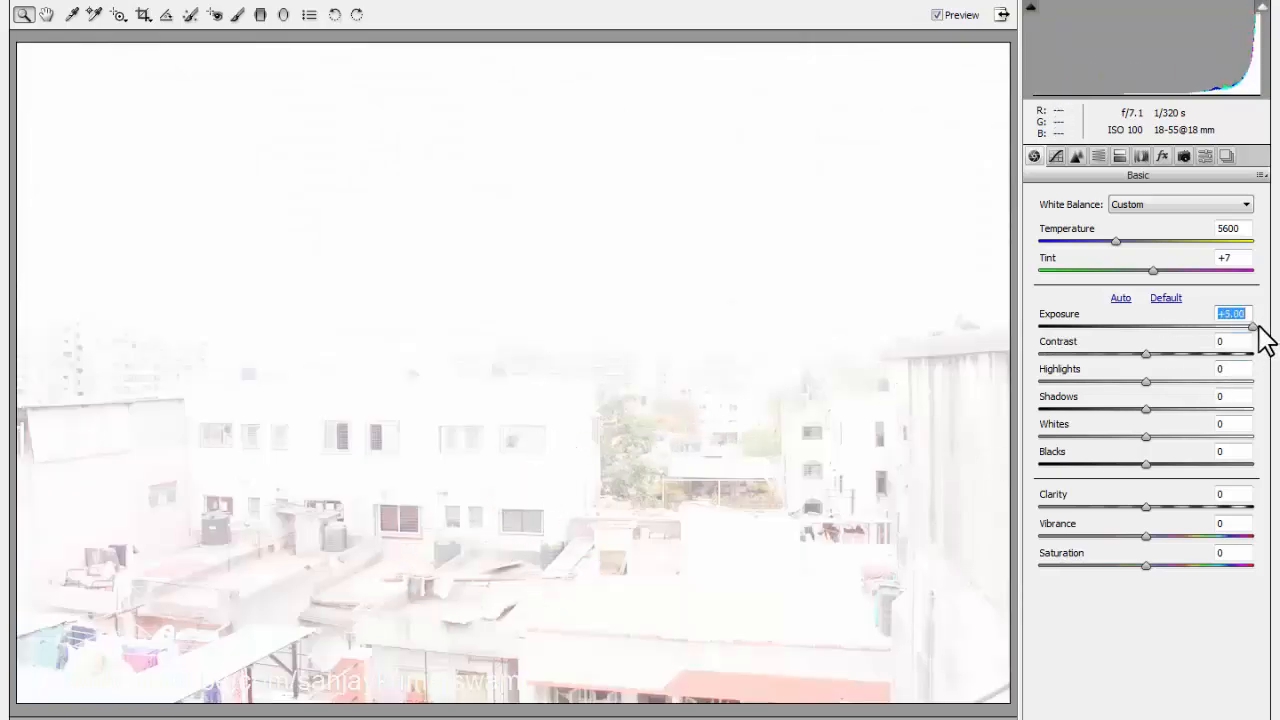
pyautogui.moveTo(1250, 330); pyautogui.dragTo(1139, 334)
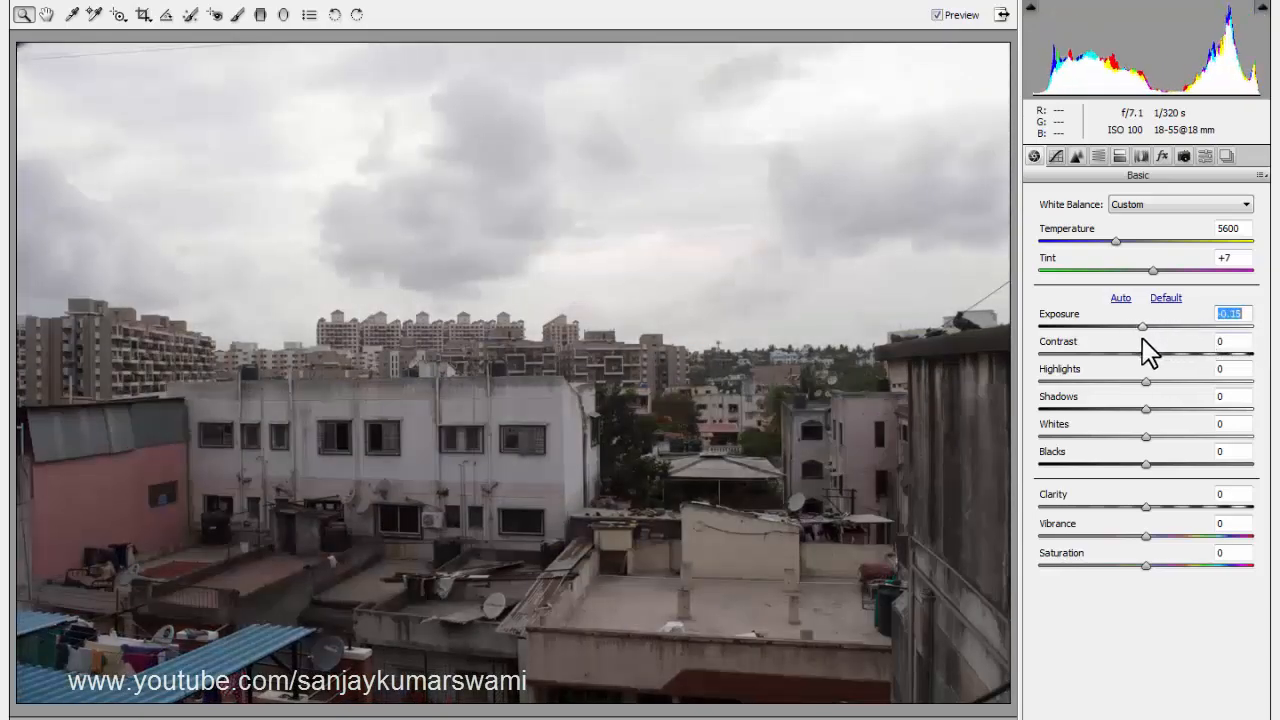
pyautogui.write('0')
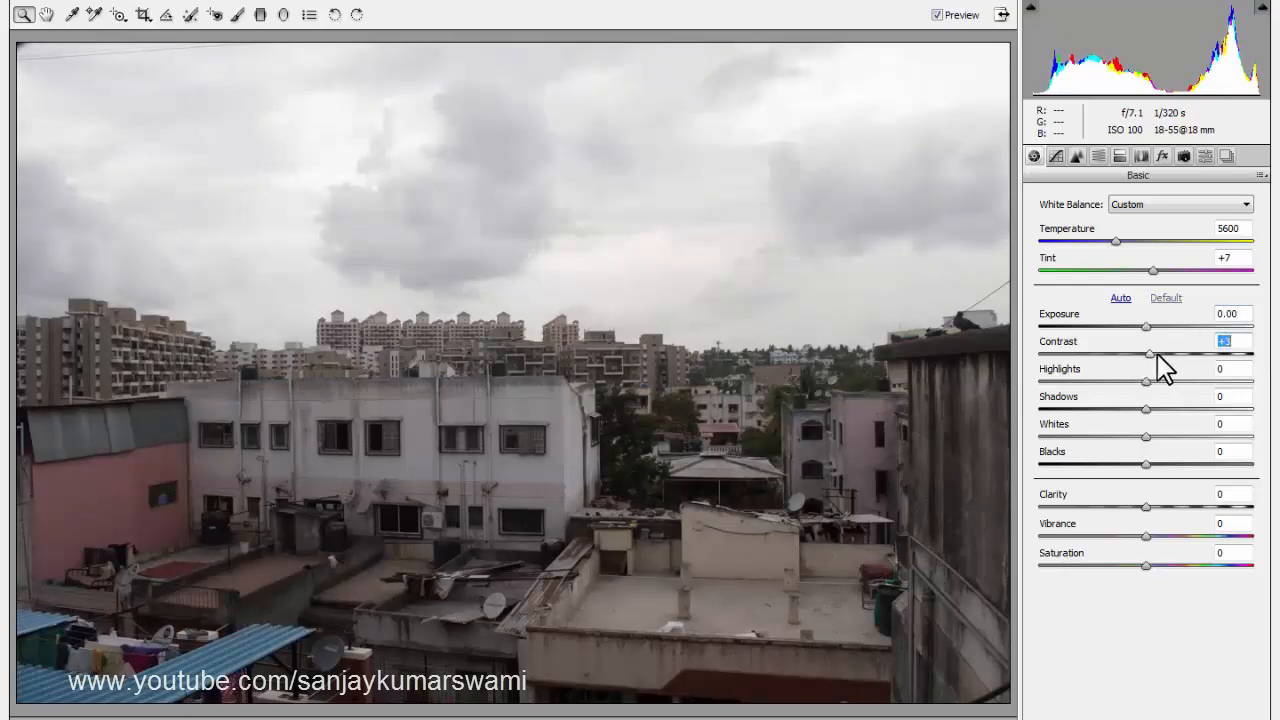
# Raise the photo's contrast to +22.
pyautogui.moveTo(1156, 352)
pyautogui.mouseDown()
pyautogui.moveTo(1169, 364)
pyautogui.moveTo(1143, 369)
pyautogui.moveTo(1169, 360)
pyautogui.mouseUp()
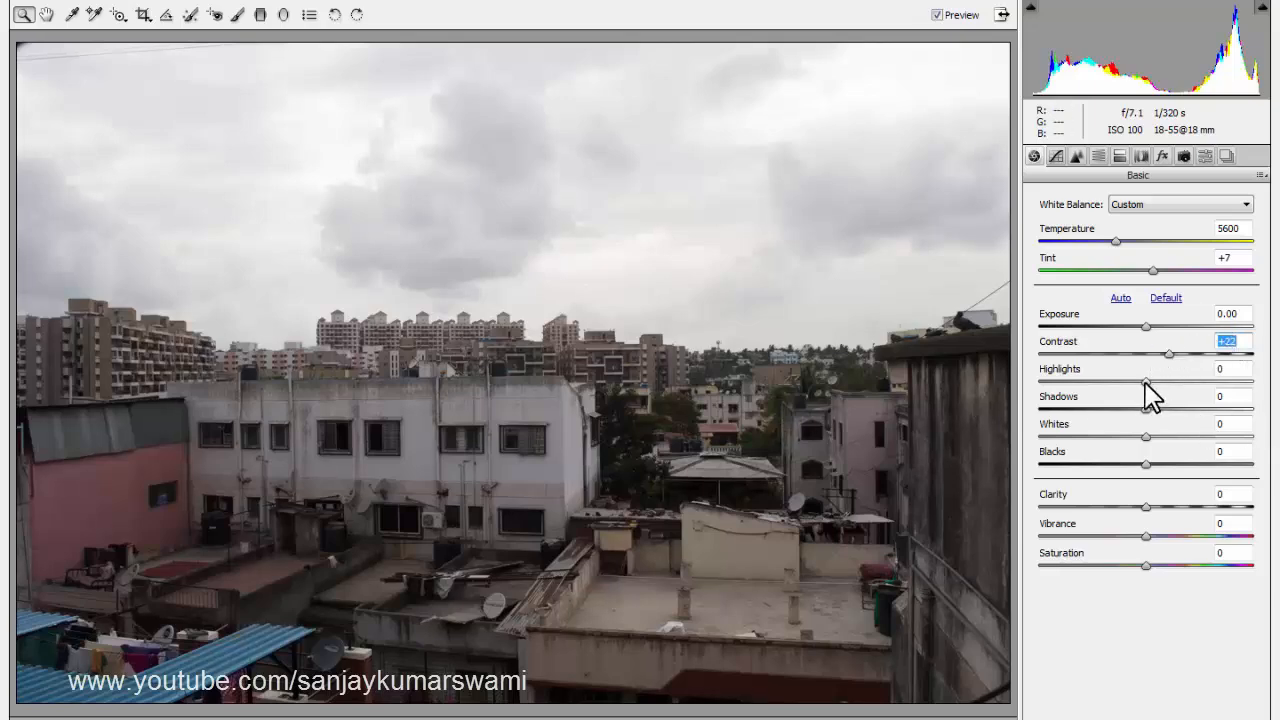
# Lower the photo's highlights to -100 and raise its shadows to +100.
pyautogui.moveTo(1146, 383); pyautogui.dragTo(1024, 390)
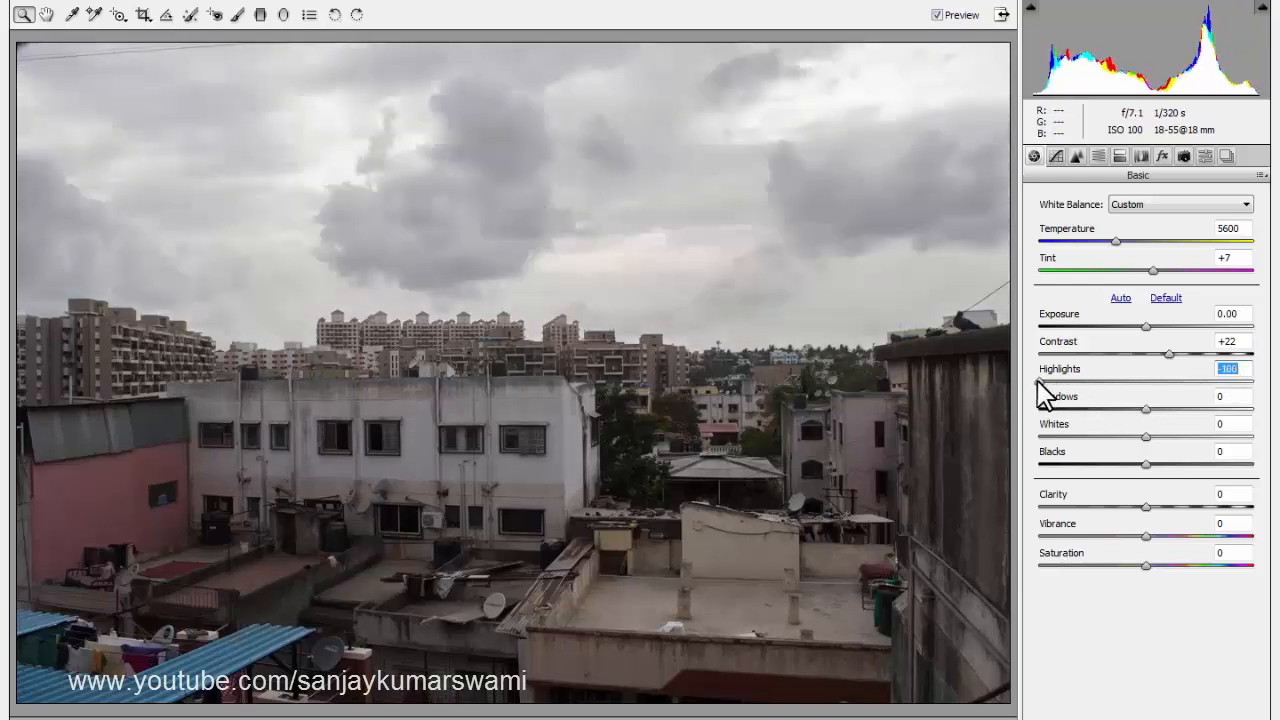
pyautogui.moveTo(1040, 382); pyautogui.dragTo(952, 374)
pyautogui.moveTo(1147, 409); pyautogui.dragTo(1266, 423)
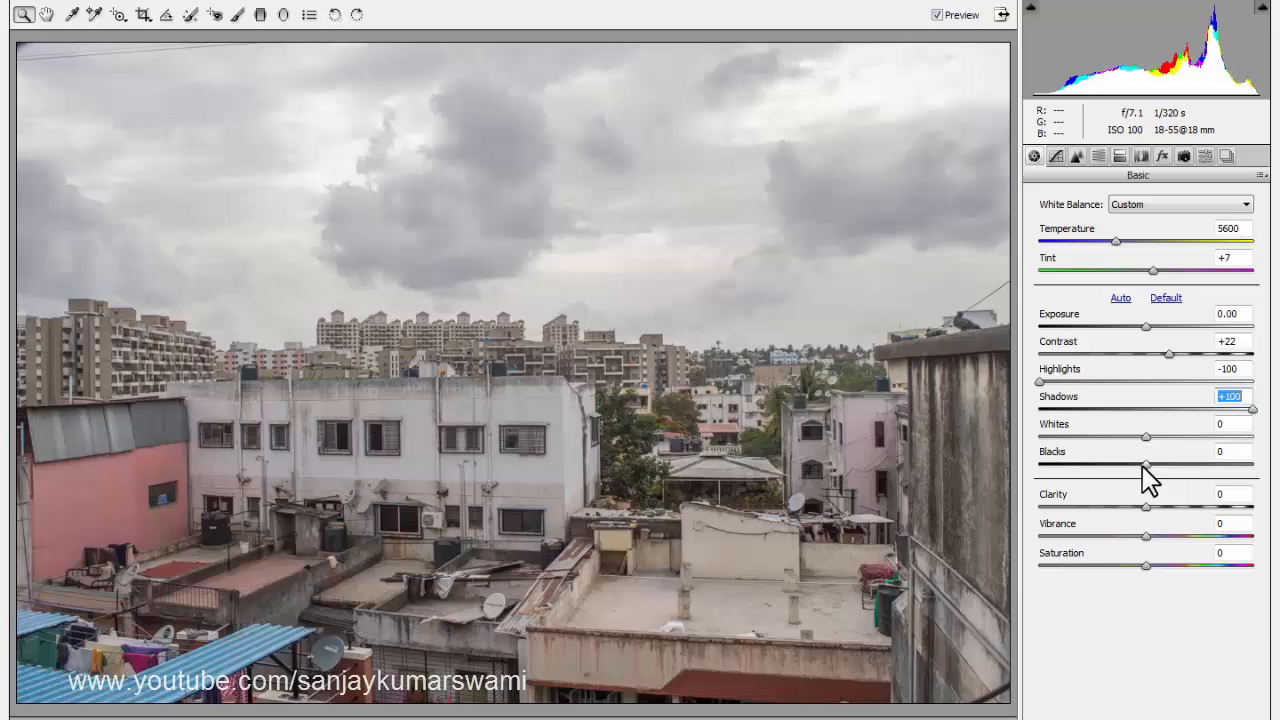
# Set the photo's whites to +18 and blacks to -35, and raise the clarity to +43.
pyautogui.moveTo(1144, 464)
pyautogui.mouseDown()
pyautogui.moveTo(1168, 465)
pyautogui.moveTo(1107, 466)
pyautogui.moveTo(1166, 437)
pyautogui.moveTo(1168, 458)
pyautogui.mouseUp()
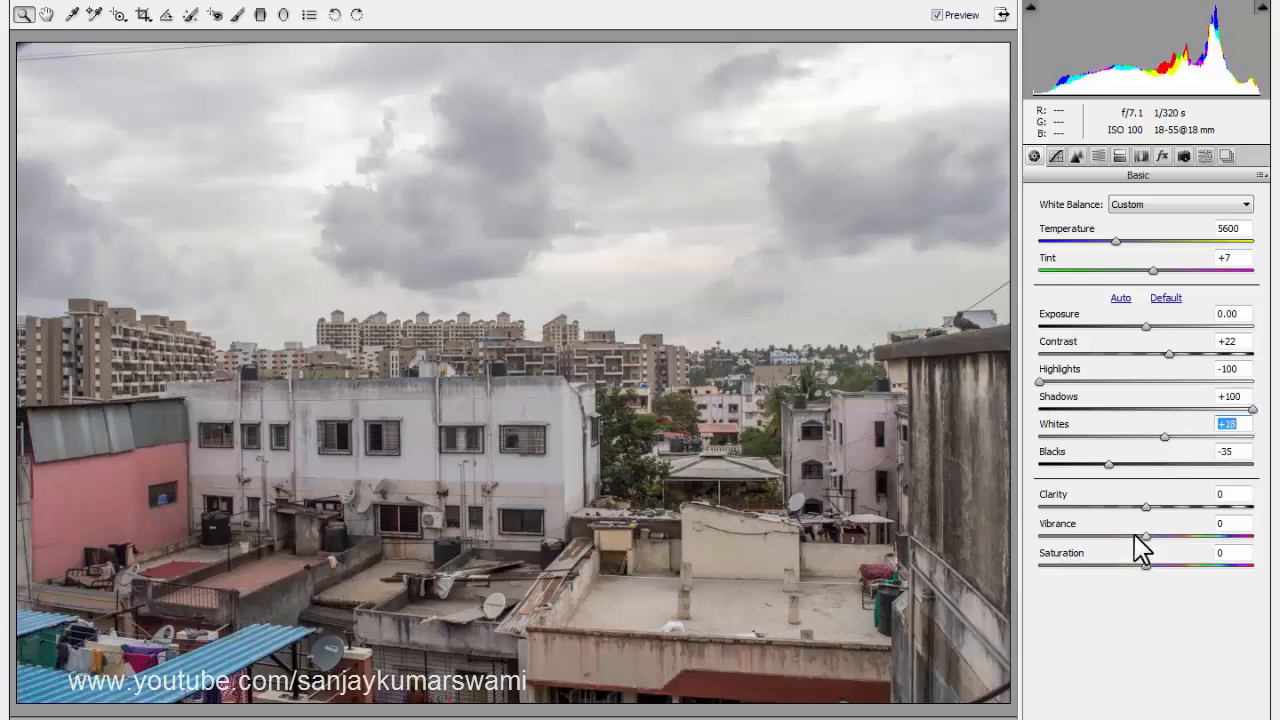
pyautogui.moveTo(1156, 505); pyautogui.dragTo(1190, 500)
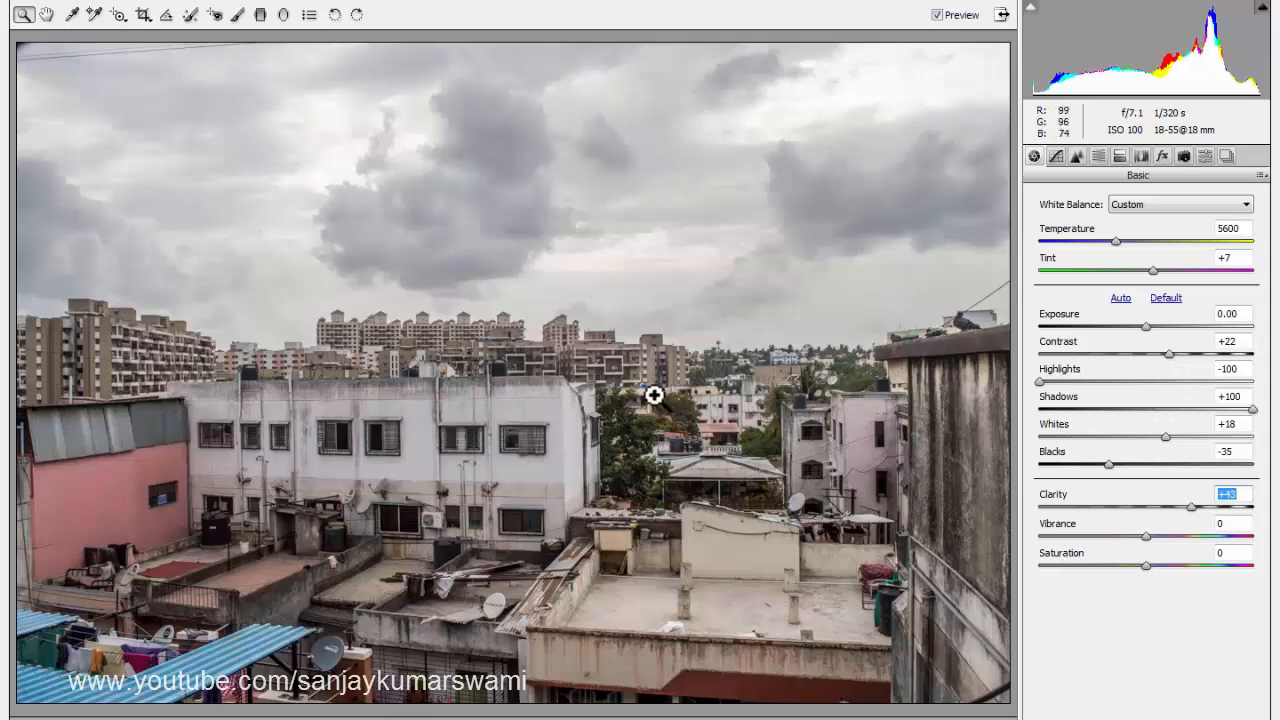
# Compare the photo before and after the basic adjustments by repeatedly toggling the preview, leaving it on.
pyautogui.click(938, 15)
pyautogui.click(938, 15)
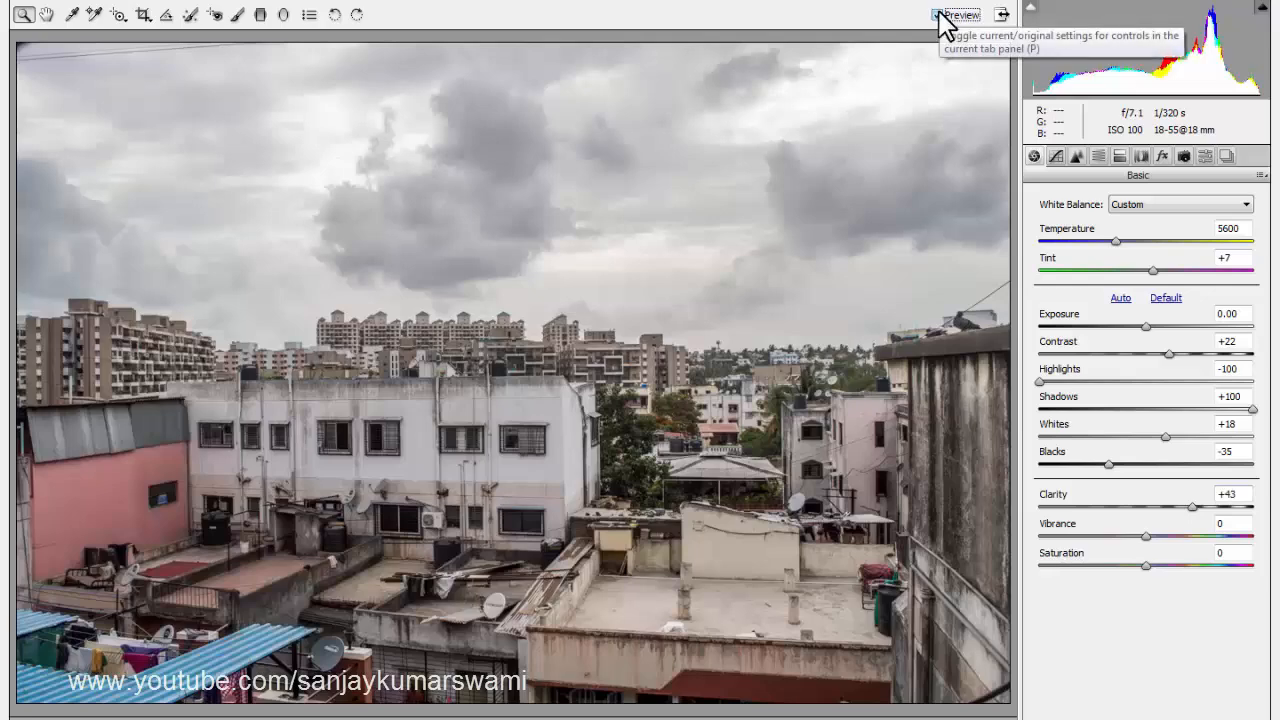
pyautogui.click(938, 15)
pyautogui.click(938, 15)
pyautogui.click(938, 15)
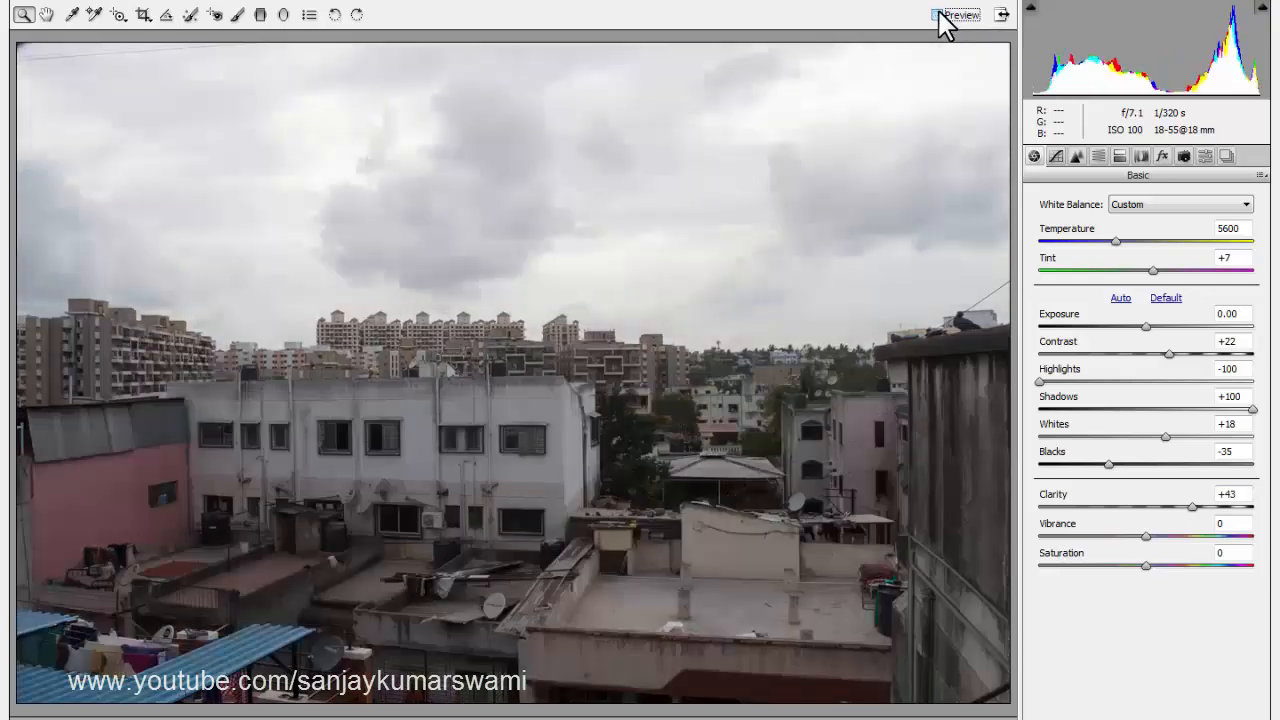
pyautogui.click(938, 15)
pyautogui.click(938, 15)
pyautogui.click(938, 15)
pyautogui.click(938, 15)
pyautogui.click(938, 15)
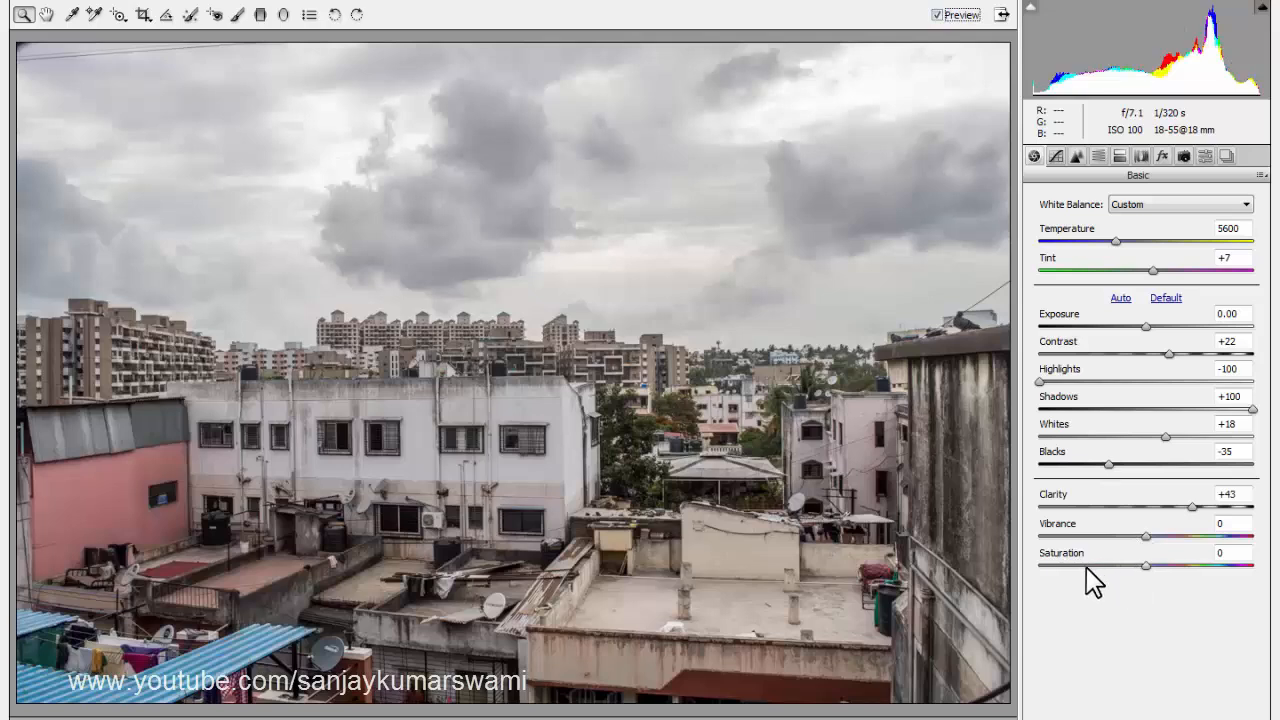
# Test saturation at +100 and -8, and vibrance at +43, +100 and +24, to compare their effect on the colors.
pyautogui.moveTo(1145, 566); pyautogui.dragTo(1254, 568)
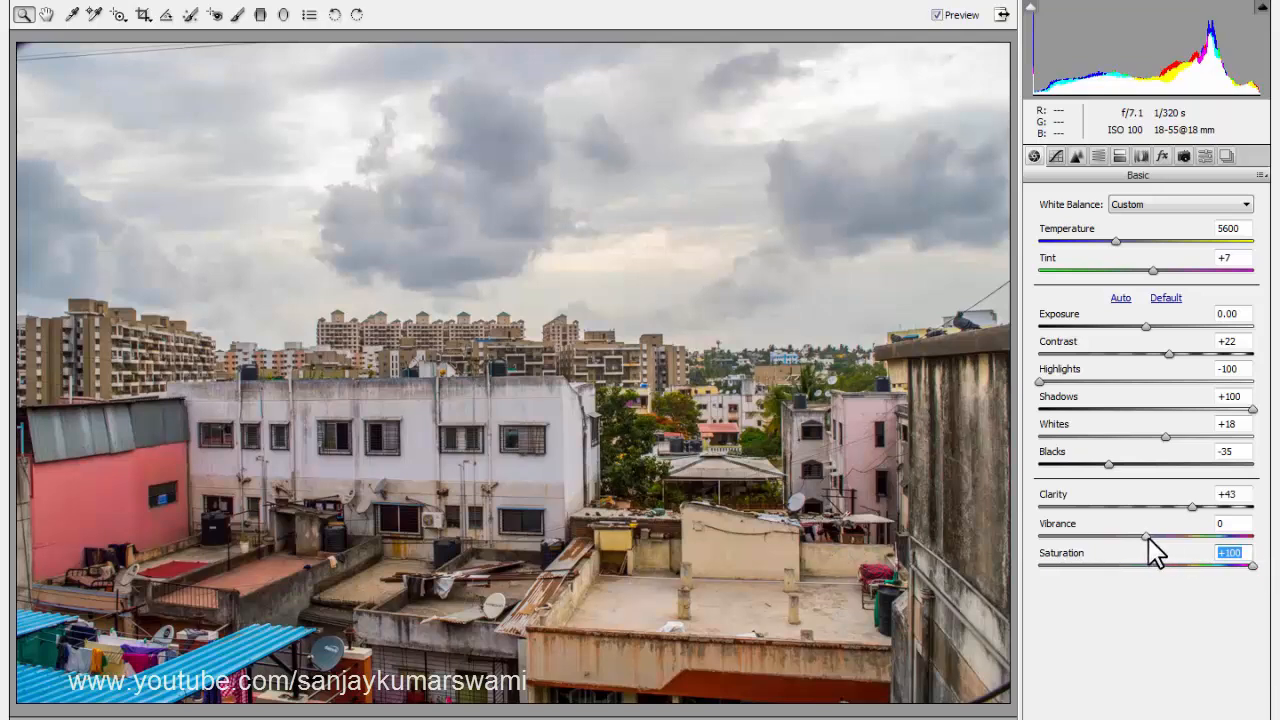
pyautogui.moveTo(1148, 537); pyautogui.dragTo(1188, 533)
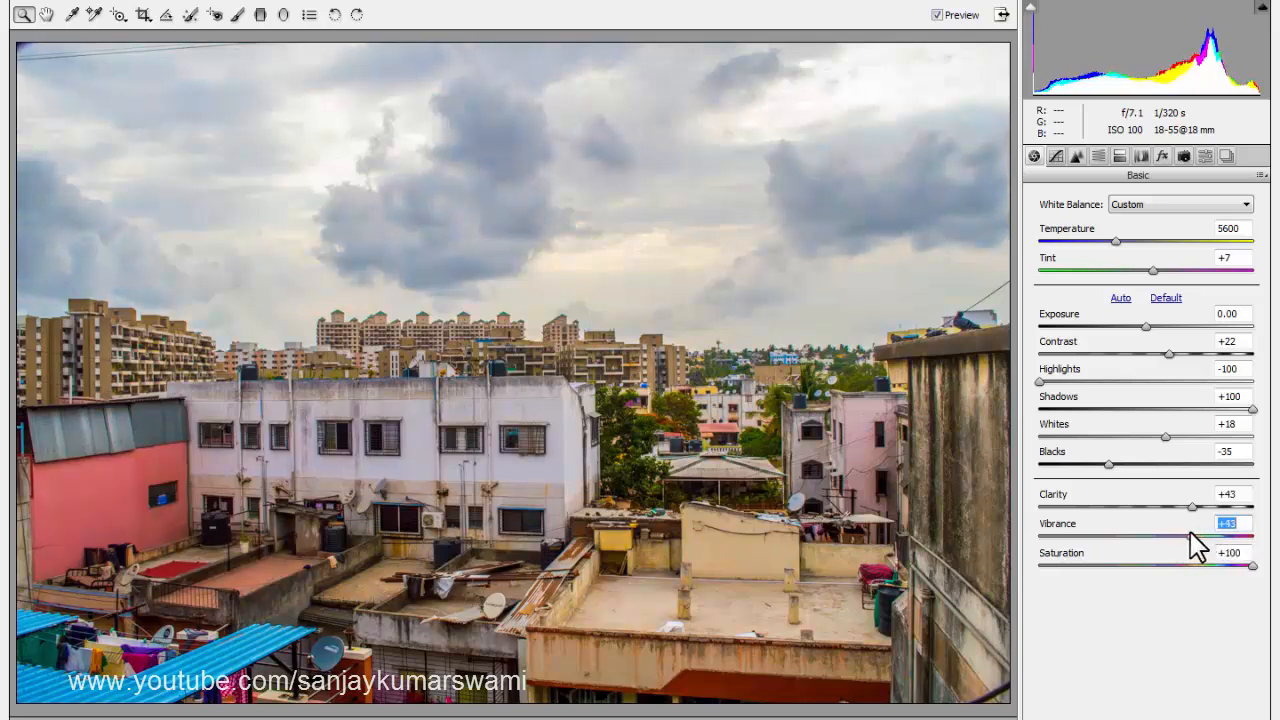
pyautogui.click(1143, 564)
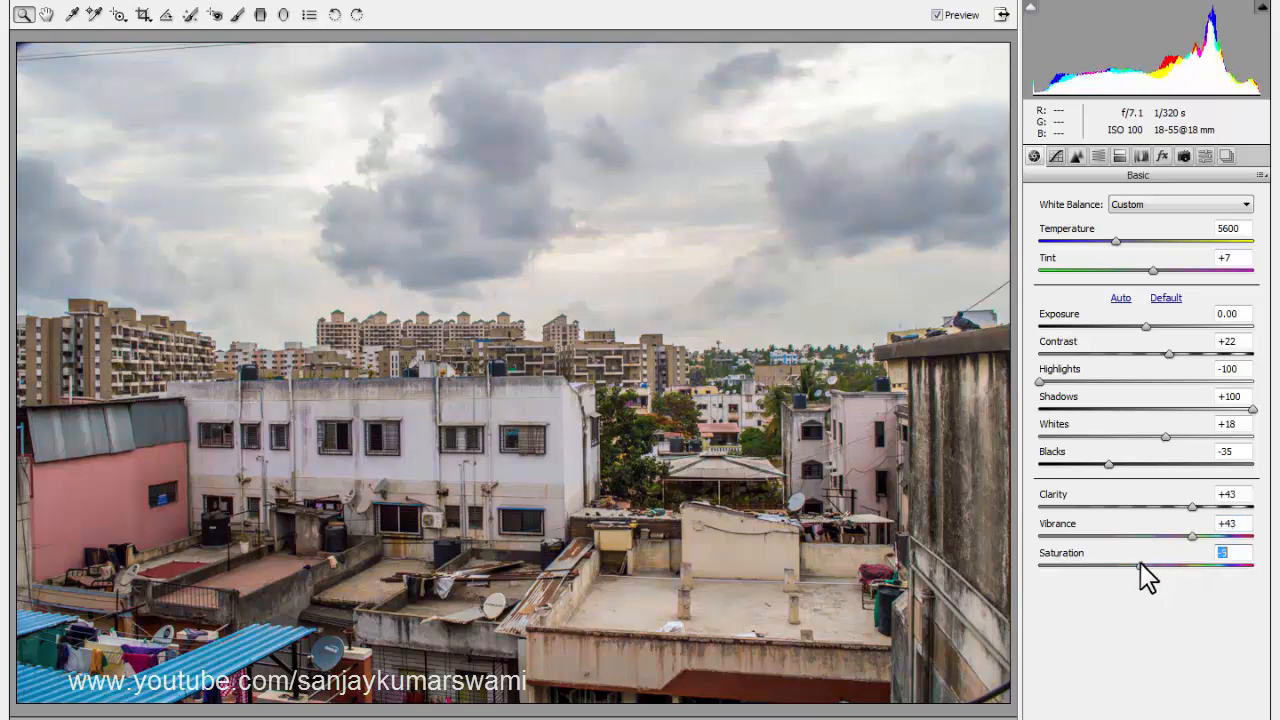
pyautogui.moveTo(1140, 562); pyautogui.dragTo(1277, 533)
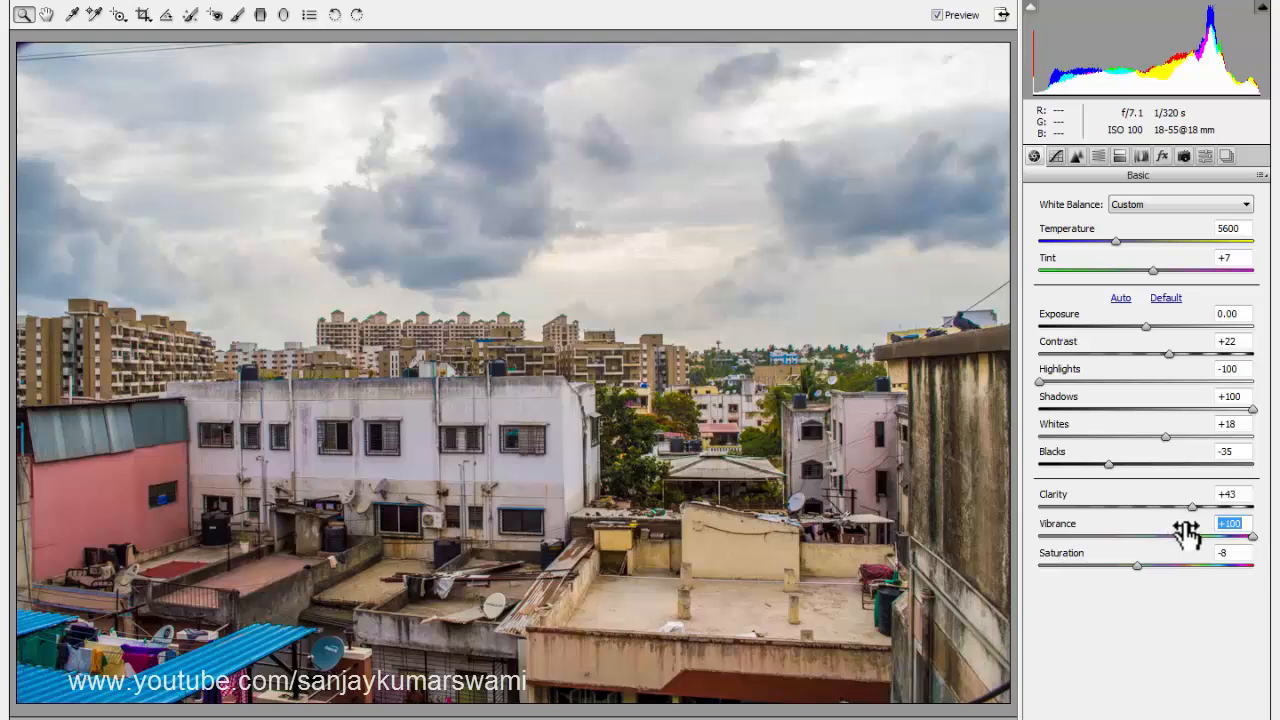
pyautogui.click(1172, 537)
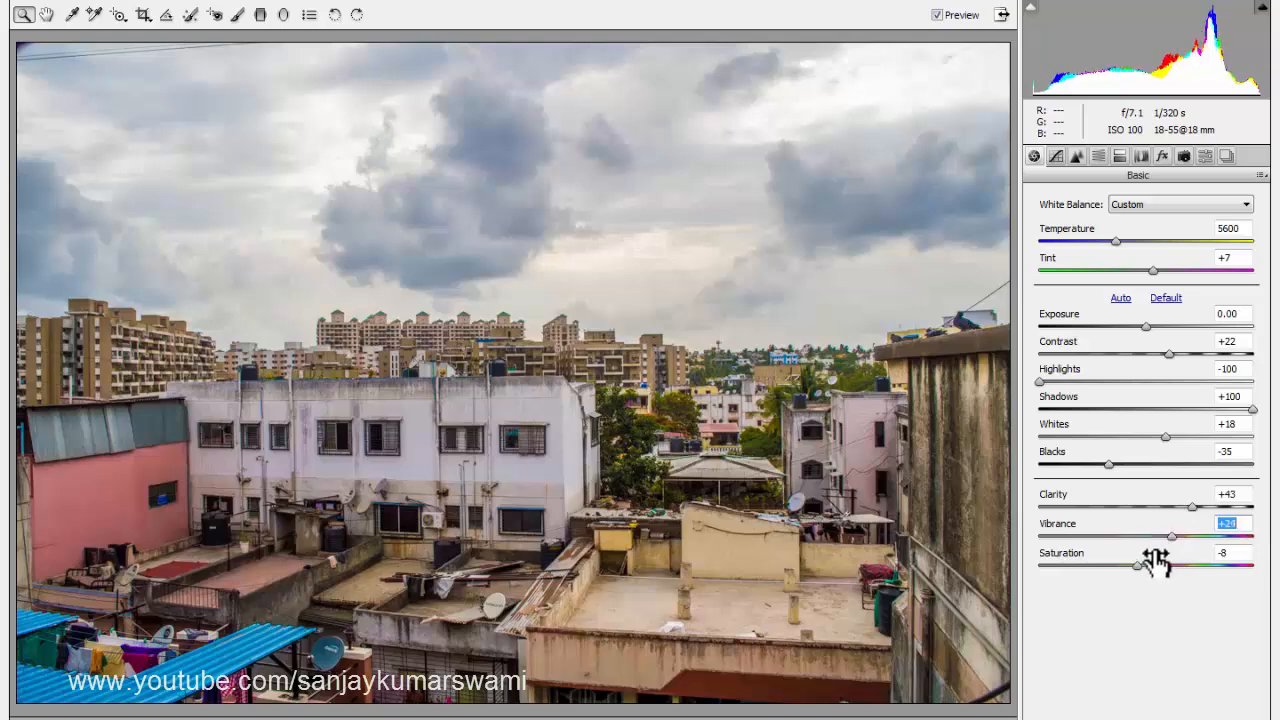
# Set the photo's saturation to +87 and its vibrance to +60.
pyautogui.click(1196, 566)
pyautogui.moveTo(1196, 566); pyautogui.dragTo(1201, 537)
pyautogui.moveTo(1227, 566); pyautogui.dragTo(1213, 540)
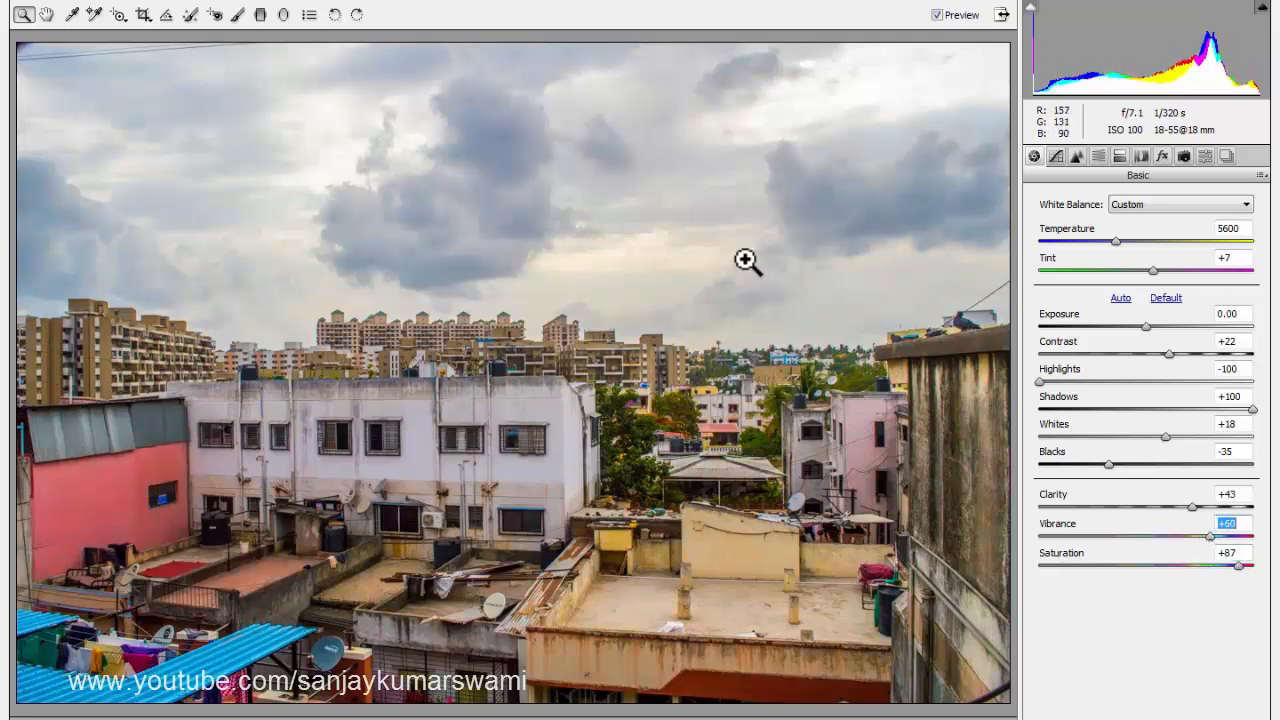
# Try bending the RGB point tone curve and undo the changes back to the linear curve.
pyautogui.click(1055, 159)
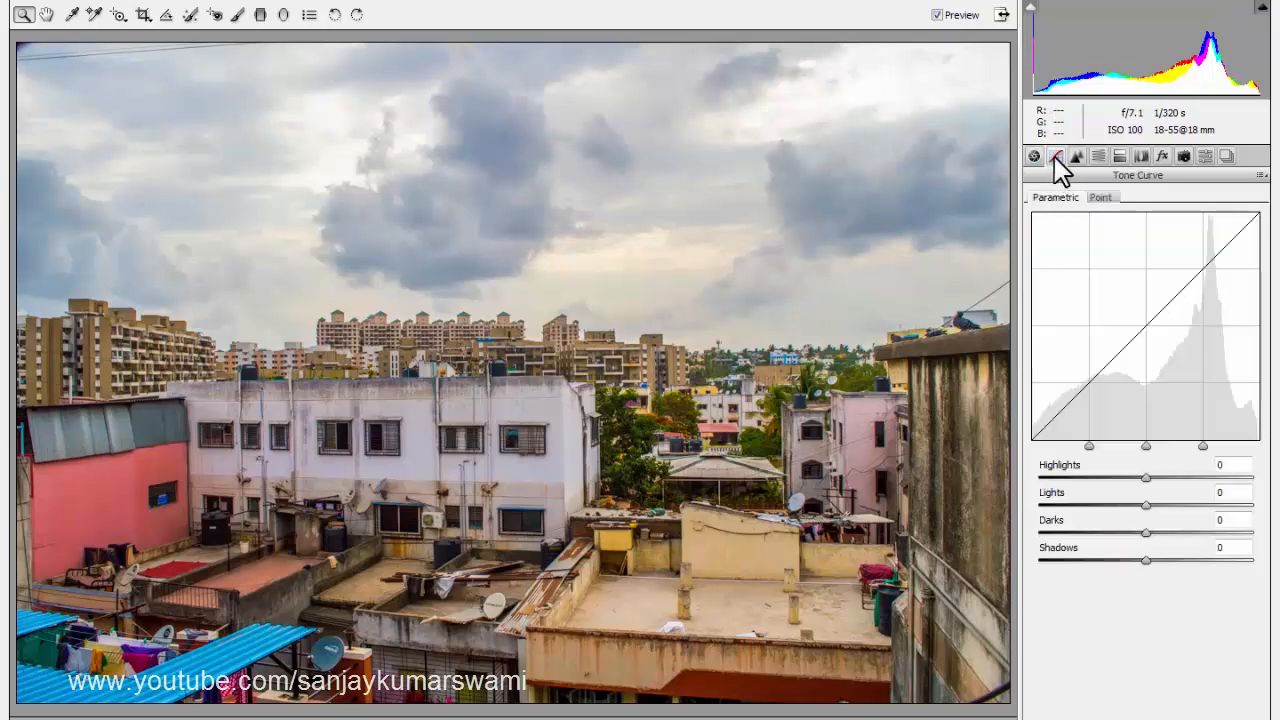
pyautogui.click(1092, 198)
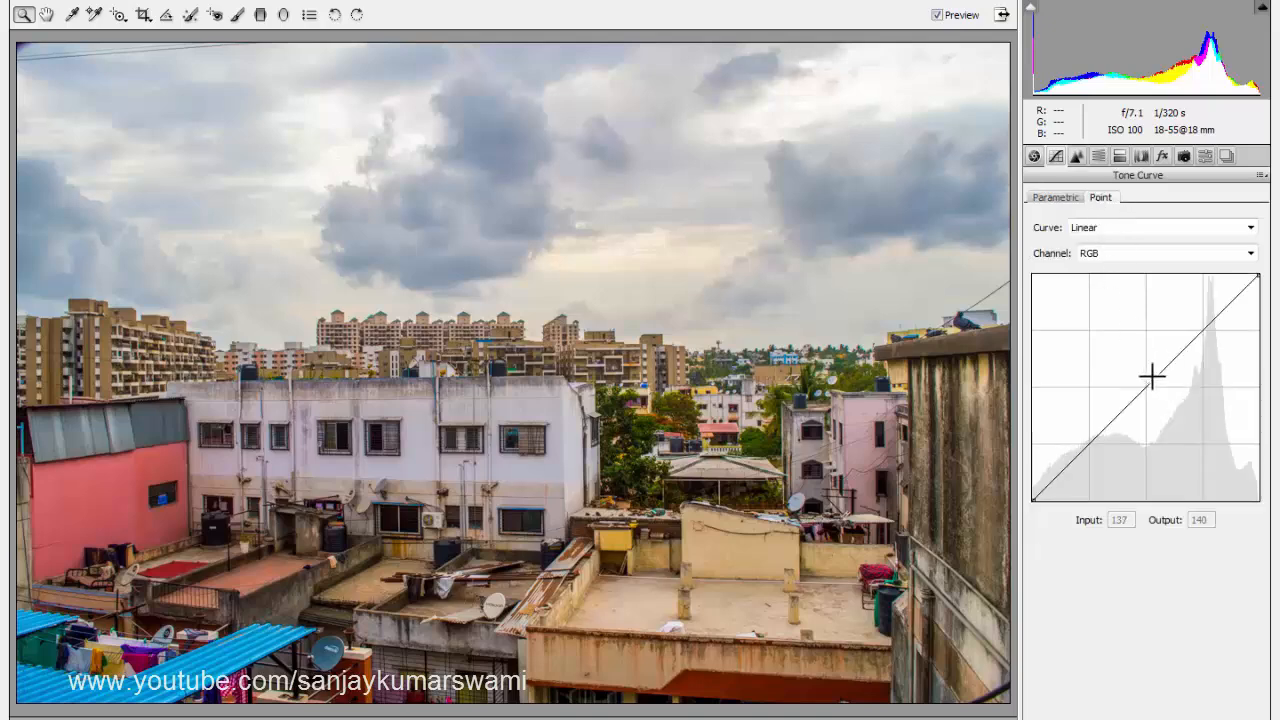
pyautogui.moveTo(1152, 376)
pyautogui.mouseDown()
pyautogui.moveTo(1127, 351)
pyautogui.moveTo(1160, 394)
pyautogui.mouseUp()
pyautogui.hotkey('ctrl', 'z')
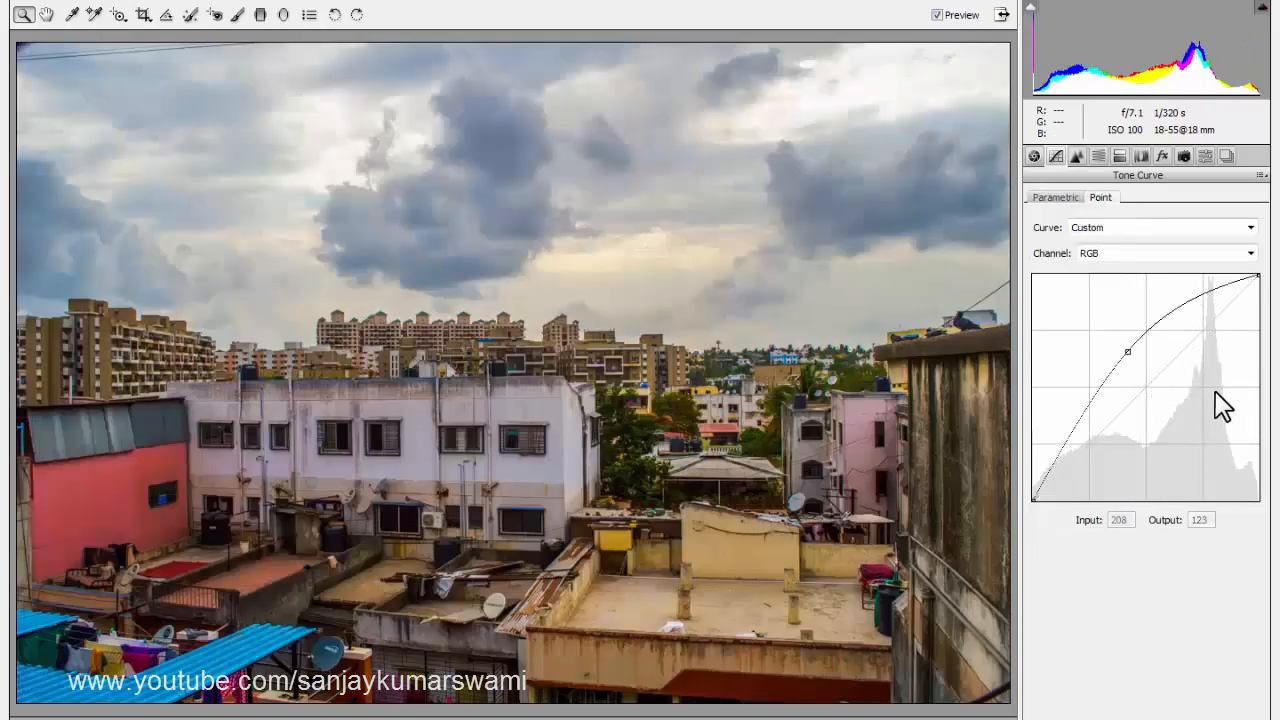
pyautogui.hotkey('ctrl', 'z')
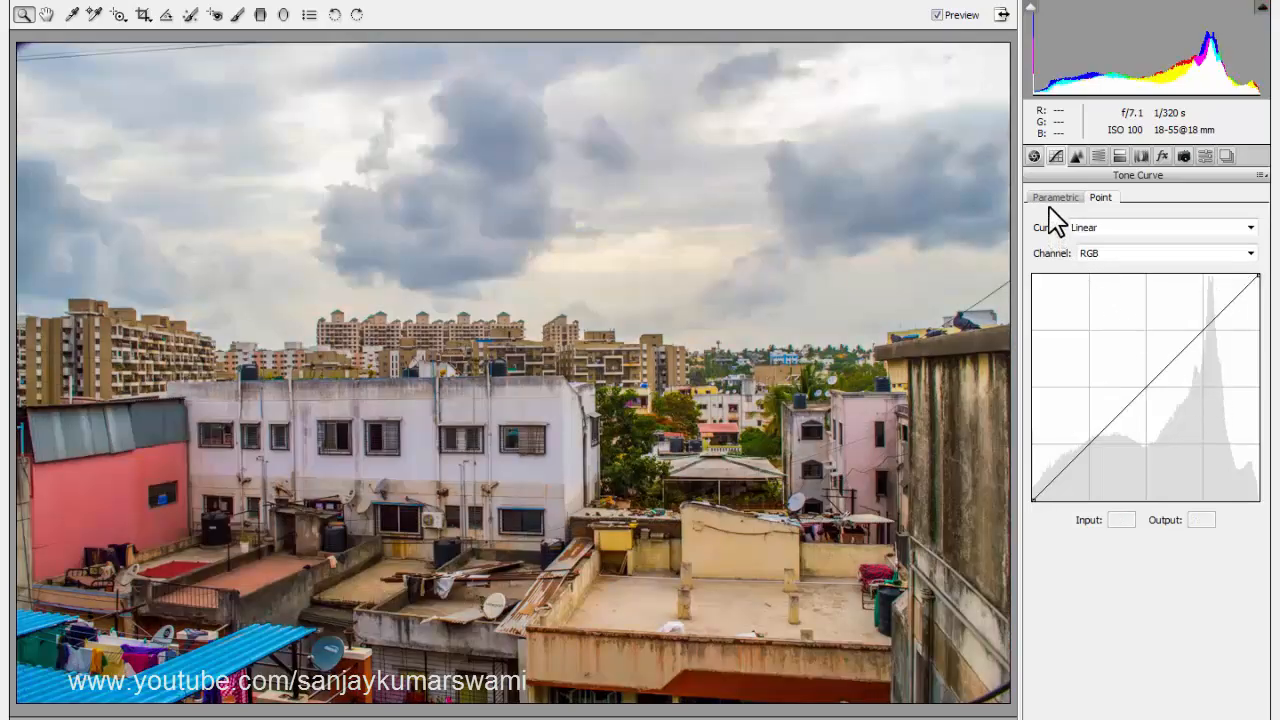
pyautogui.click(1094, 230)
pyautogui.click(1095, 227)
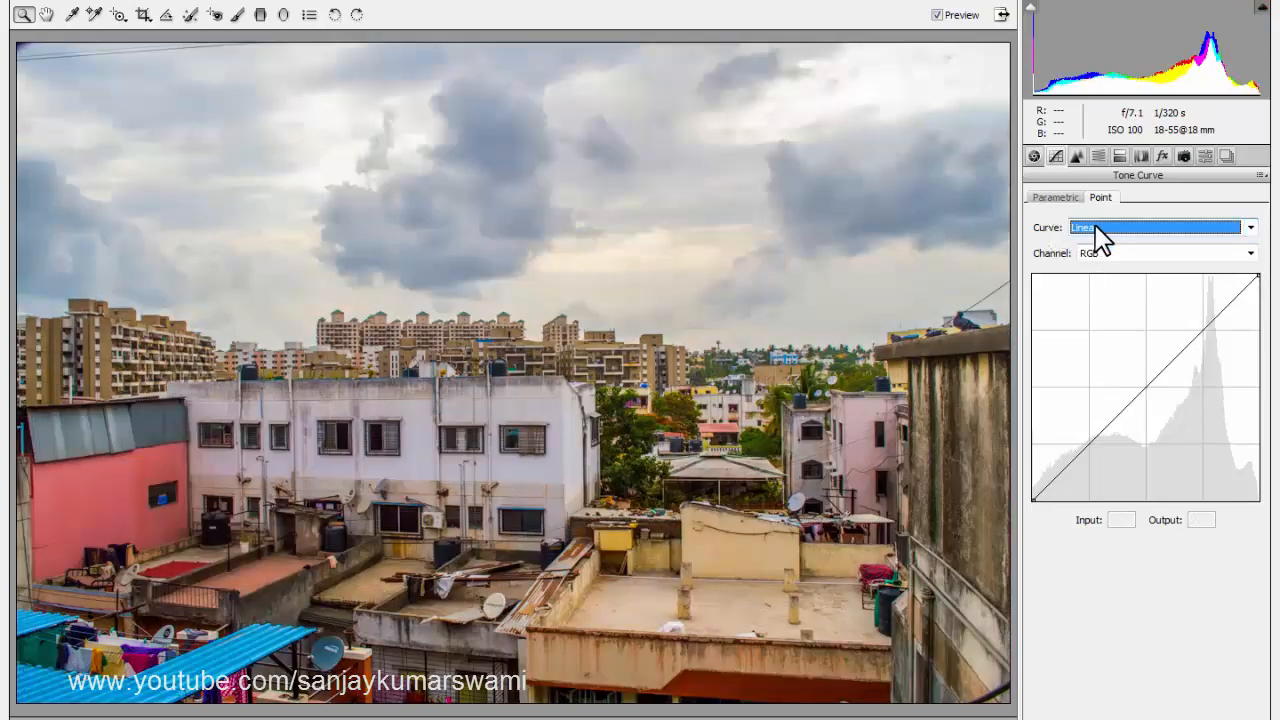
pyautogui.click(1094, 227)
pyautogui.click(1094, 227)
pyautogui.click(1102, 250)
pyautogui.click(1103, 251)
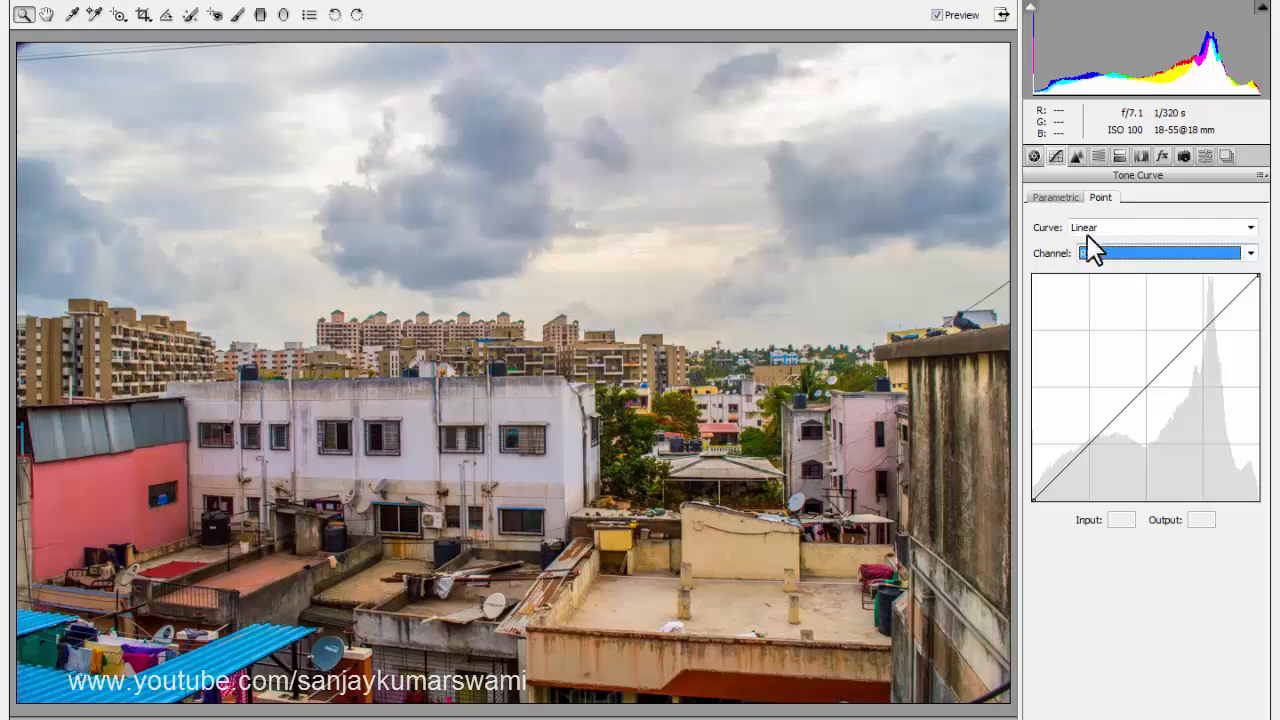
# Adjust the parametric tone curve to highlights -10, lights +16, darks -12 and shadows +32.
pyautogui.click(1064, 198)
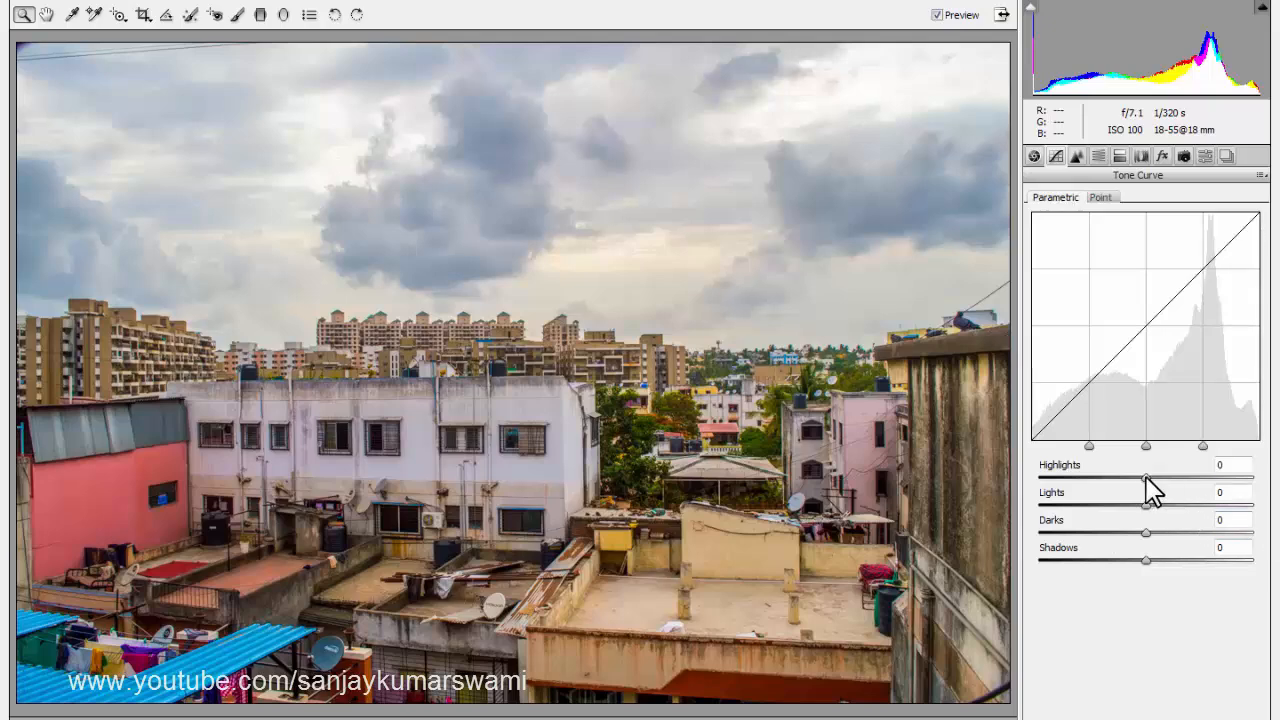
pyautogui.moveTo(1147, 478)
pyautogui.mouseDown()
pyautogui.moveTo(1223, 491)
pyautogui.moveTo(1083, 491)
pyautogui.moveTo(1155, 489)
pyautogui.mouseUp()
pyautogui.moveTo(1148, 506); pyautogui.dragTo(1178, 555)
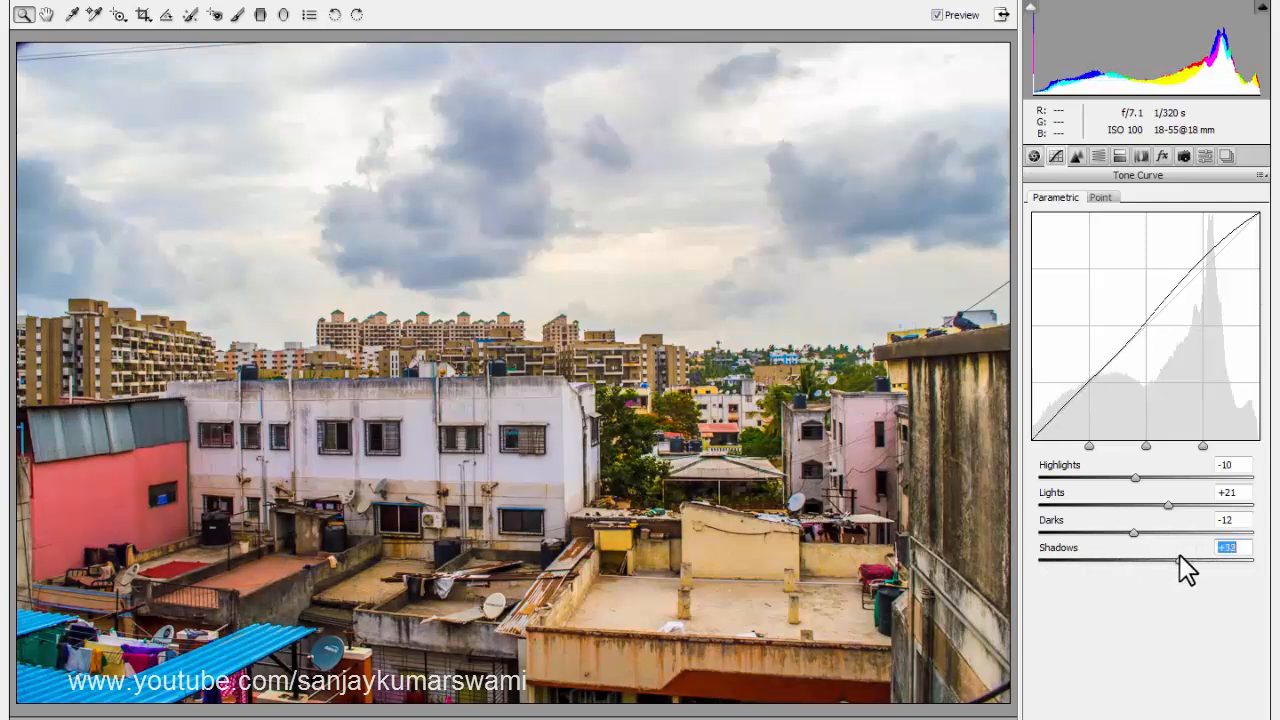
pyautogui.moveTo(1168, 505)
pyautogui.mouseDown()
pyautogui.moveTo(1193, 505)
pyautogui.moveTo(1152, 508)
pyautogui.moveTo(1164, 517)
pyautogui.mouseUp()
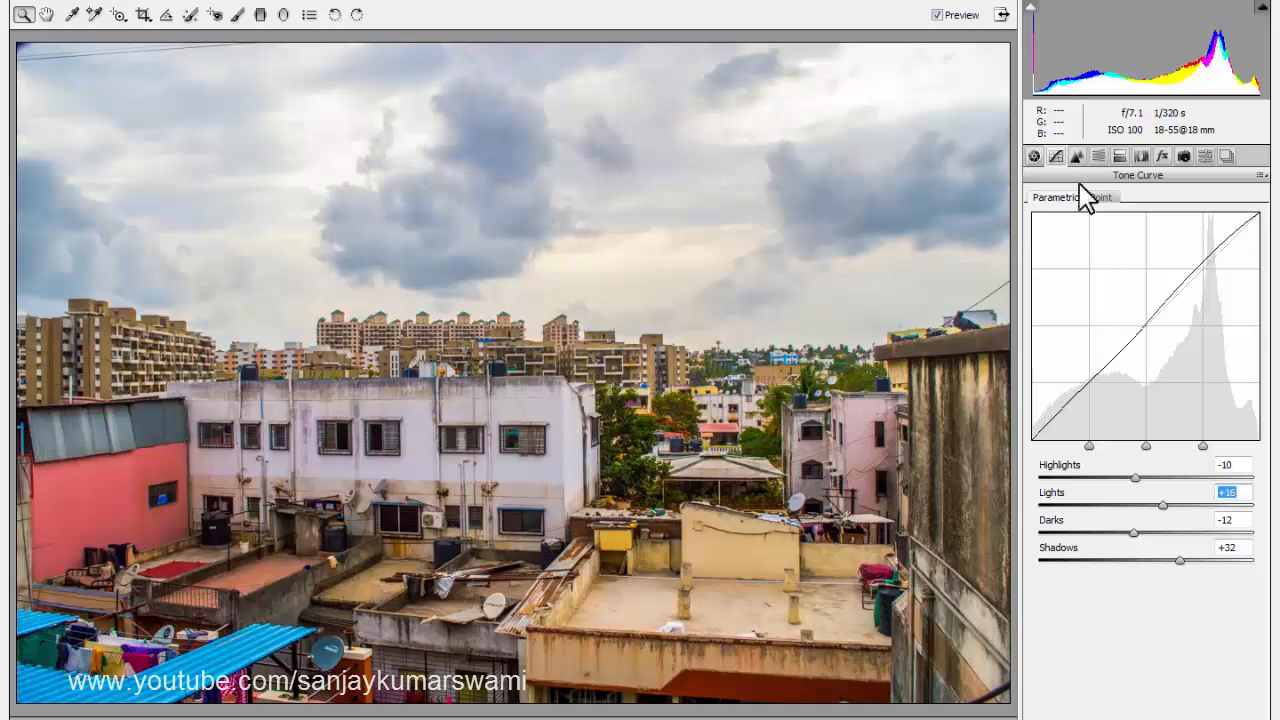
# Set the sharpening amount to 52 and raise the luminance noise reduction.
pyautogui.click(1077, 156)
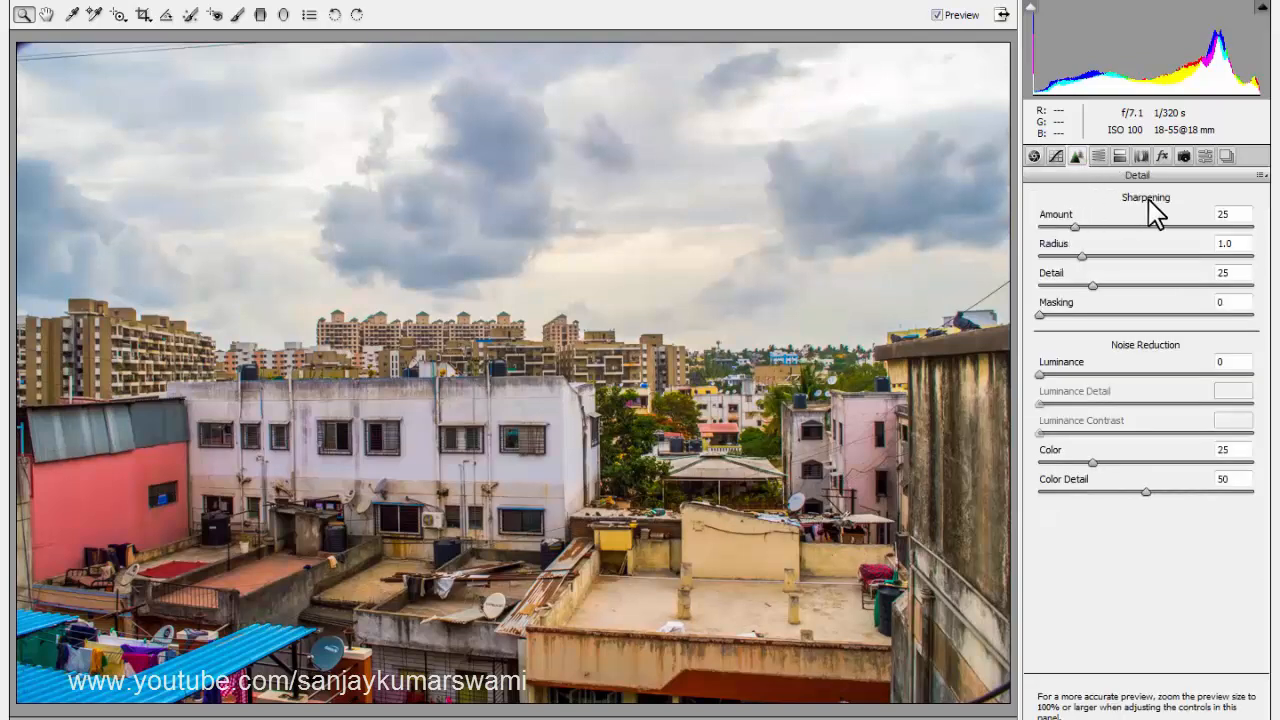
pyautogui.moveTo(1074, 226); pyautogui.dragTo(1115, 226)
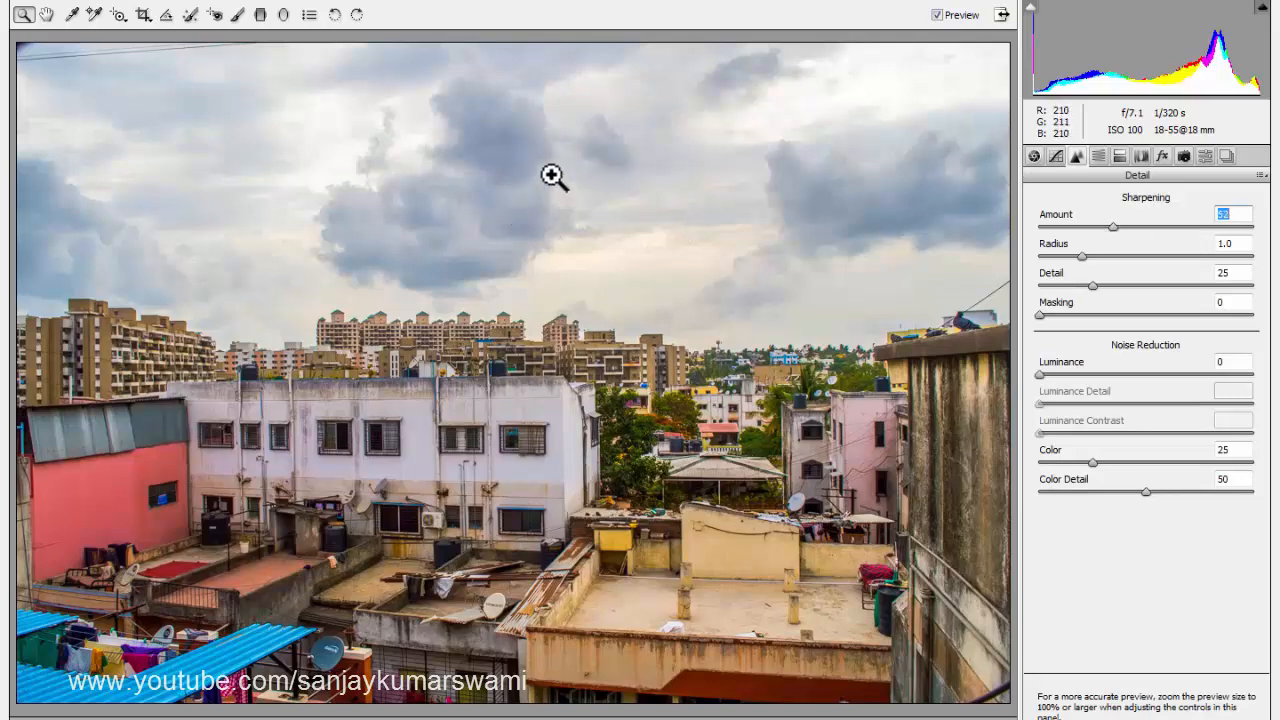
pyautogui.click(1086, 375)
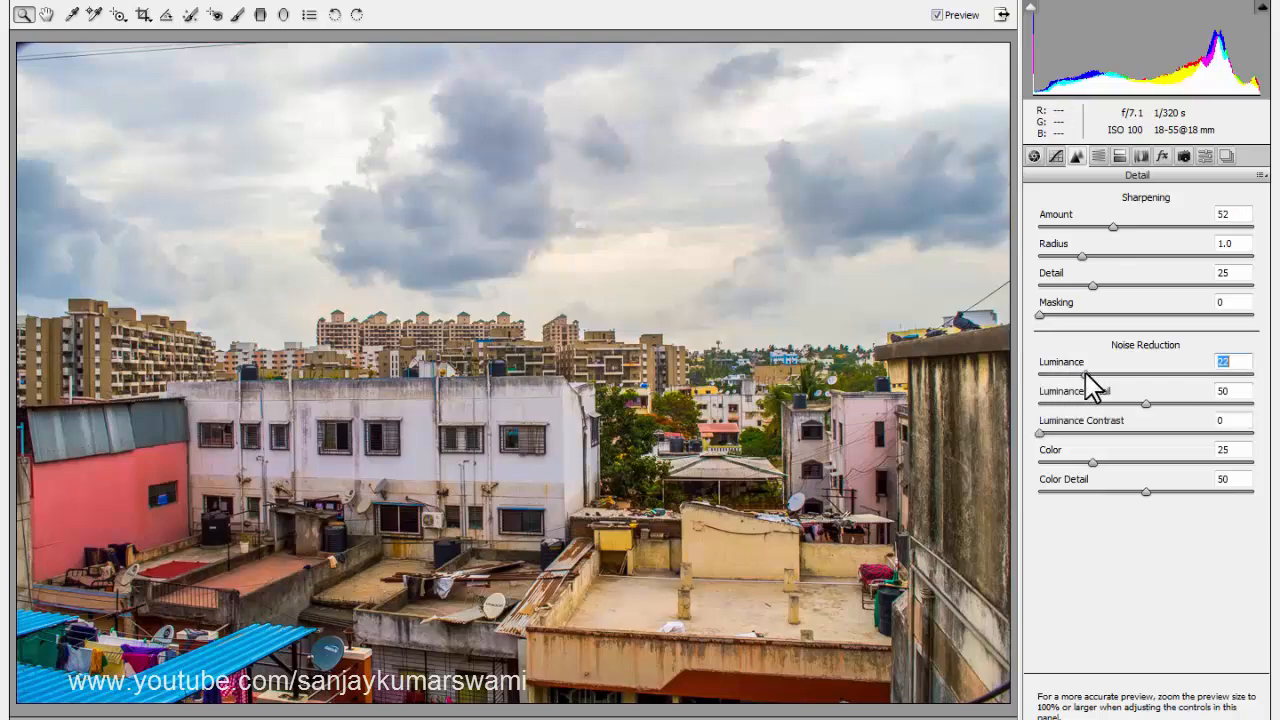
pyautogui.moveTo(1086, 373); pyautogui.dragTo(1107, 373)
# Try converting the photo to grayscale and shifting the blues hue, restoring color and a blues hue of 0.
pyautogui.click(1098, 157)
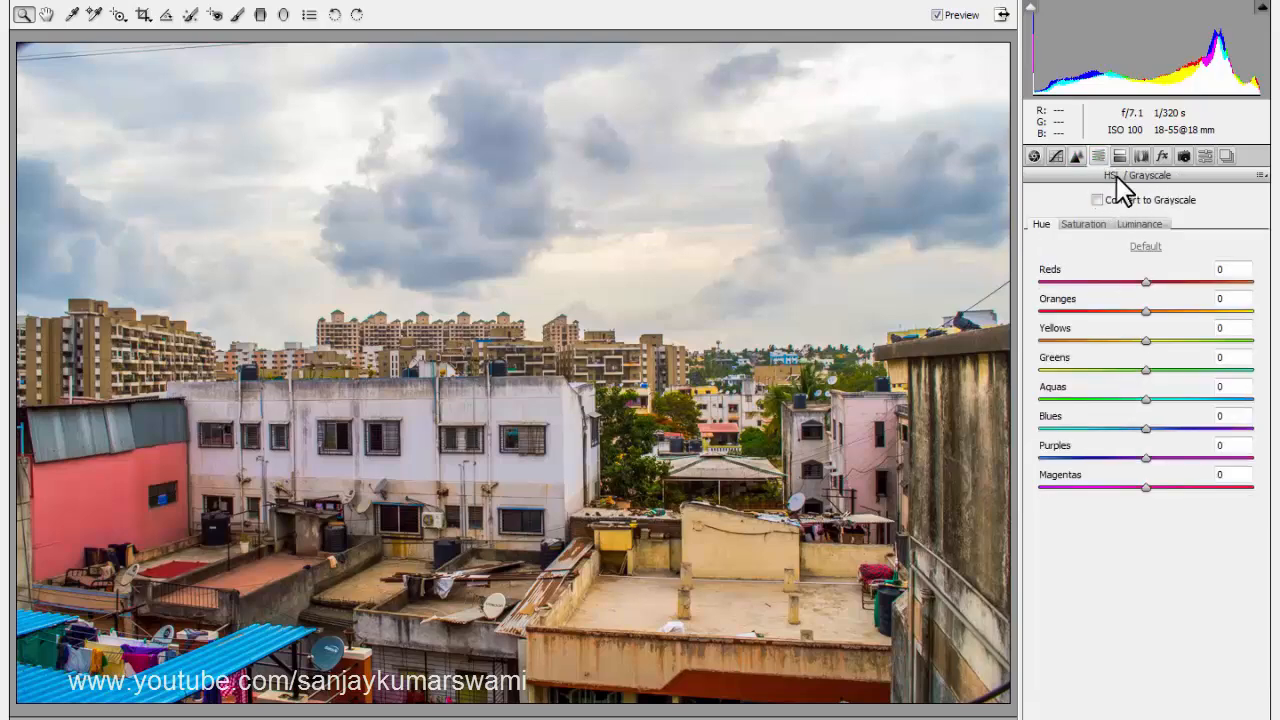
pyautogui.click(1101, 200)
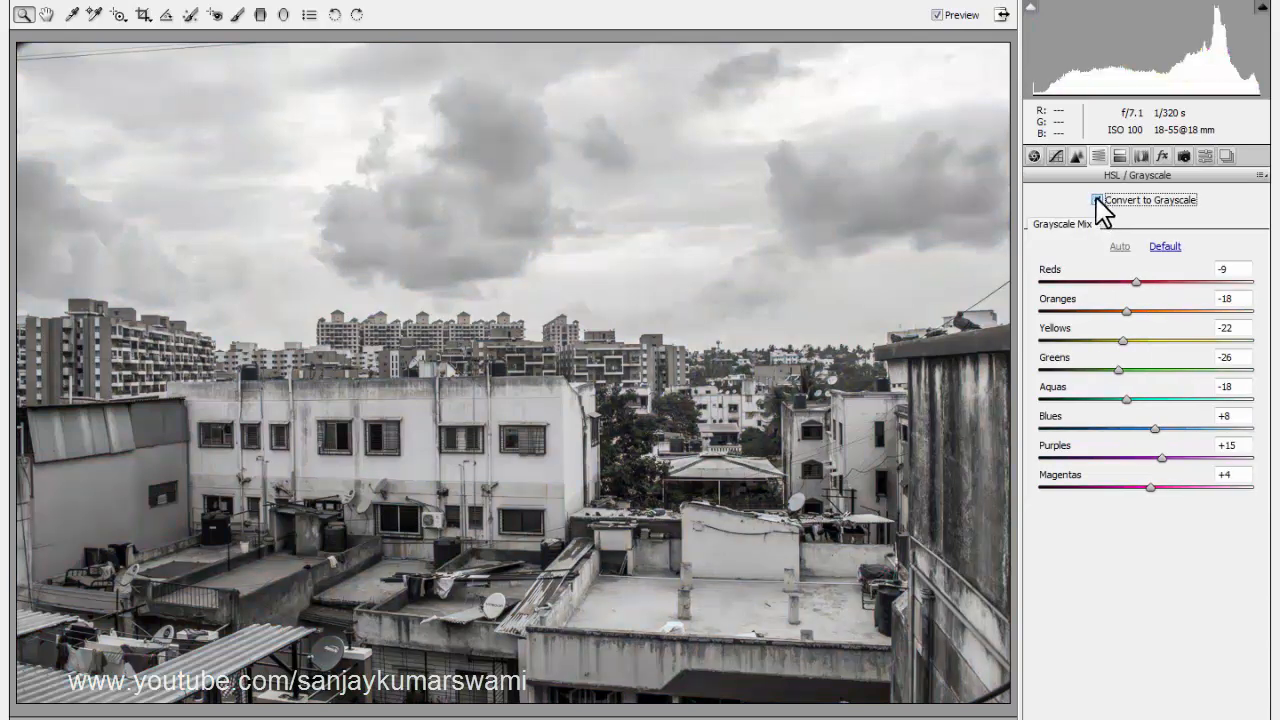
pyautogui.click(1097, 200)
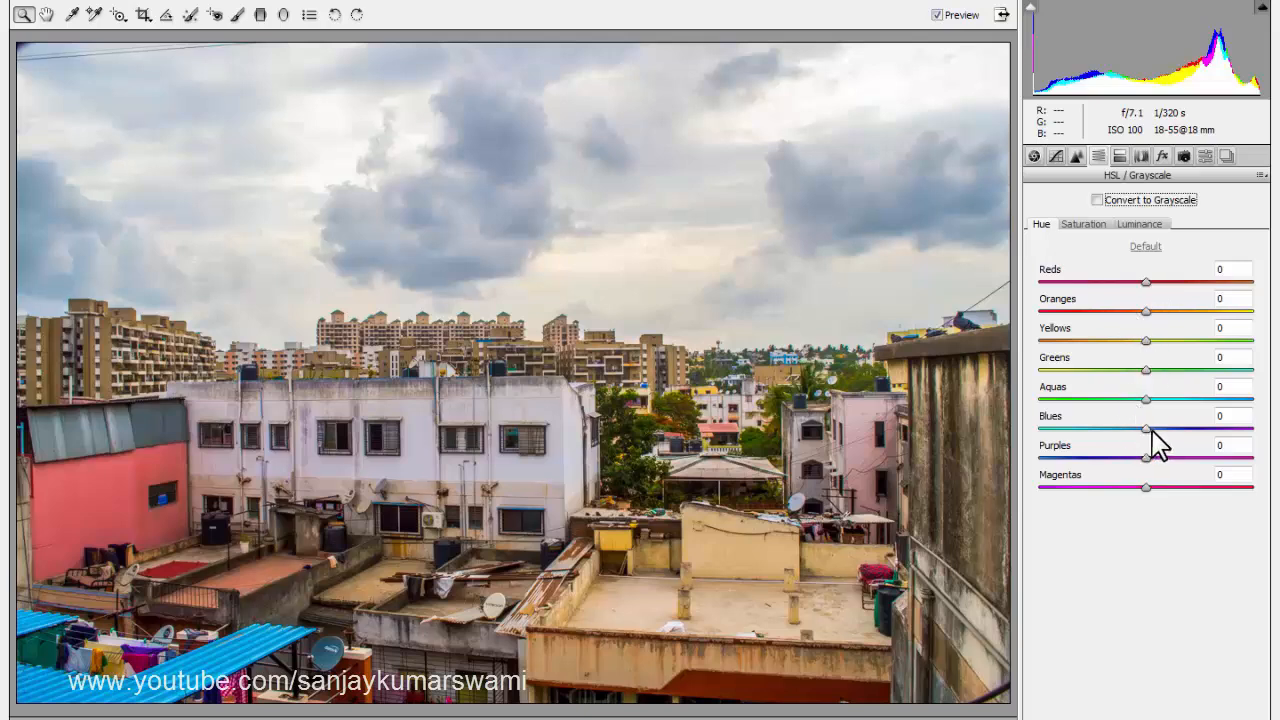
pyautogui.moveTo(1147, 430)
pyautogui.mouseDown()
pyautogui.moveTo(1252, 428)
pyautogui.moveTo(1163, 437)
pyautogui.mouseUp()
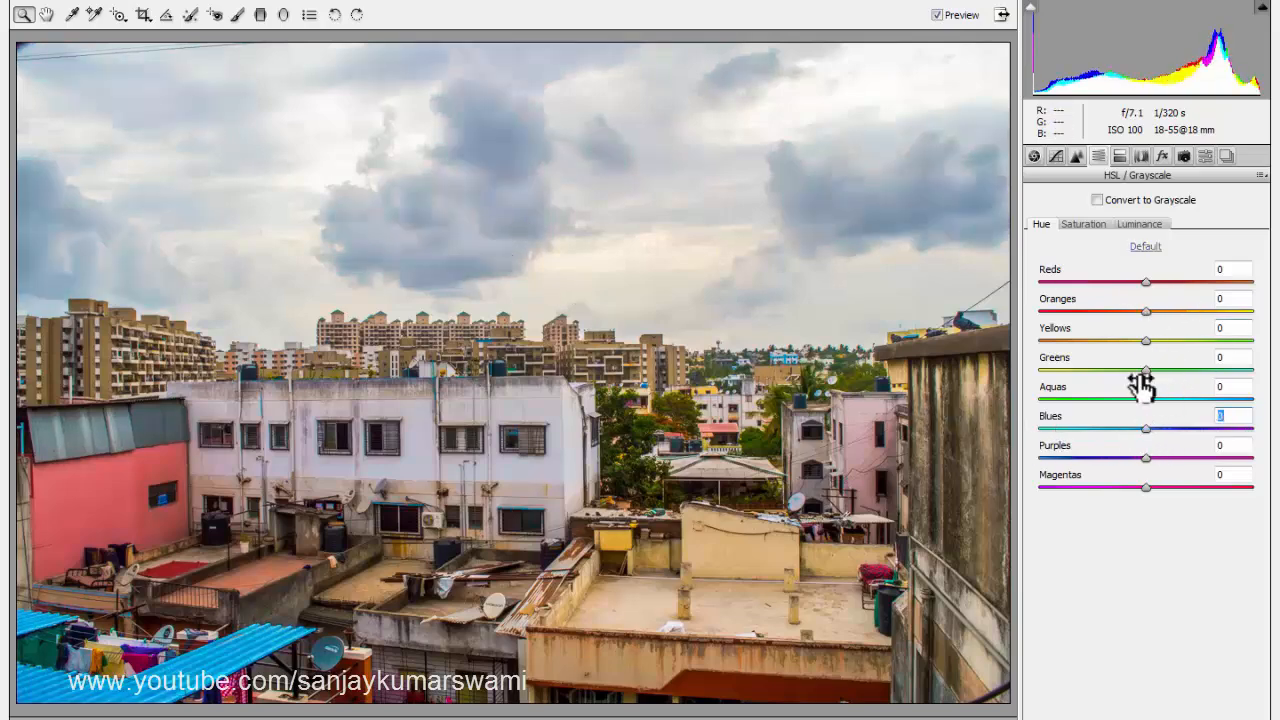
# Set the HSL saturation to reds +78, oranges +17, yellows +16, aquas +14 and blues +69, keeping purples at 0.
pyautogui.click(1086, 226)
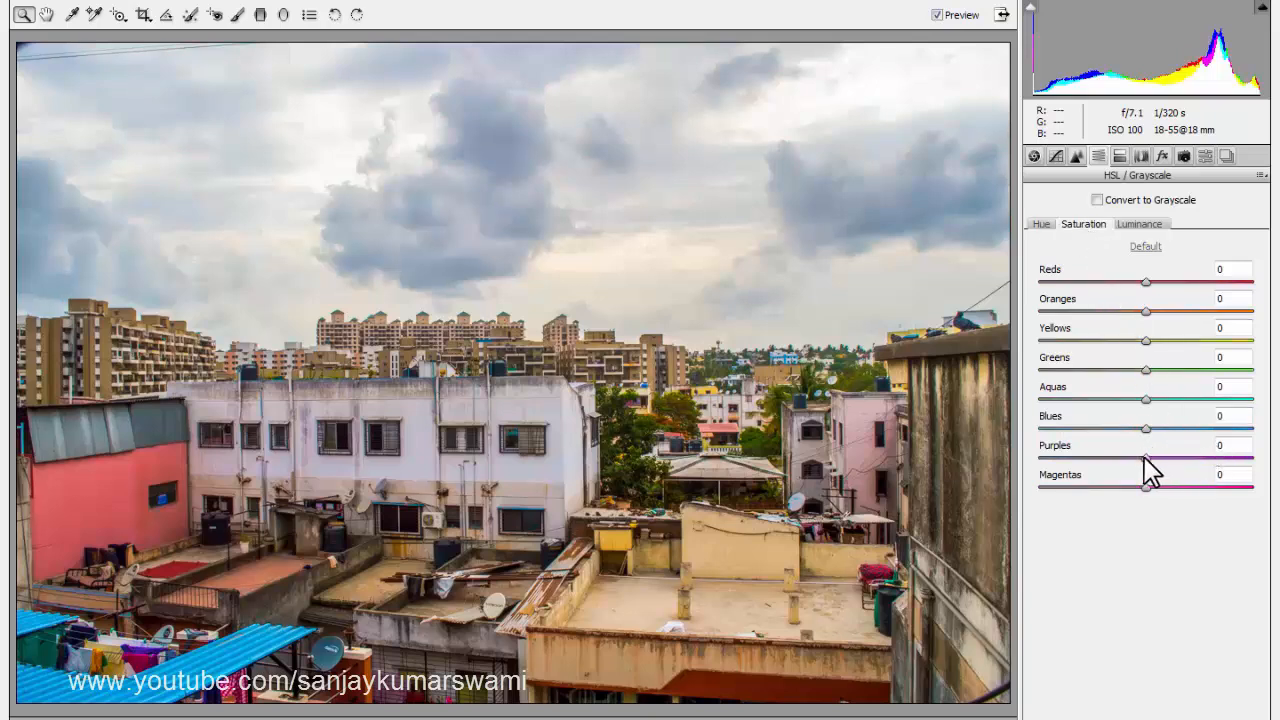
pyautogui.moveTo(1149, 433); pyautogui.dragTo(1220, 437)
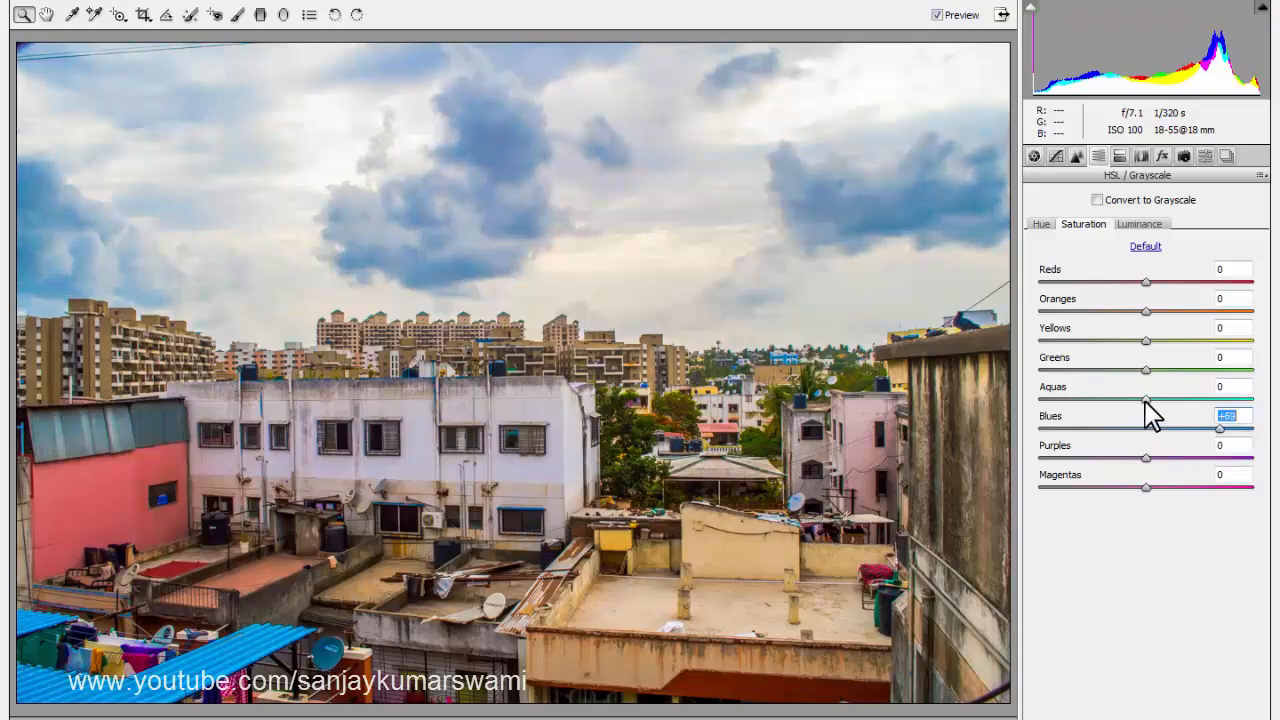
pyautogui.moveTo(1184, 398)
pyautogui.mouseDown()
pyautogui.moveTo(1198, 398)
pyautogui.moveTo(1162, 400)
pyautogui.mouseUp()
pyautogui.moveTo(1146, 340); pyautogui.dragTo(1241, 301)
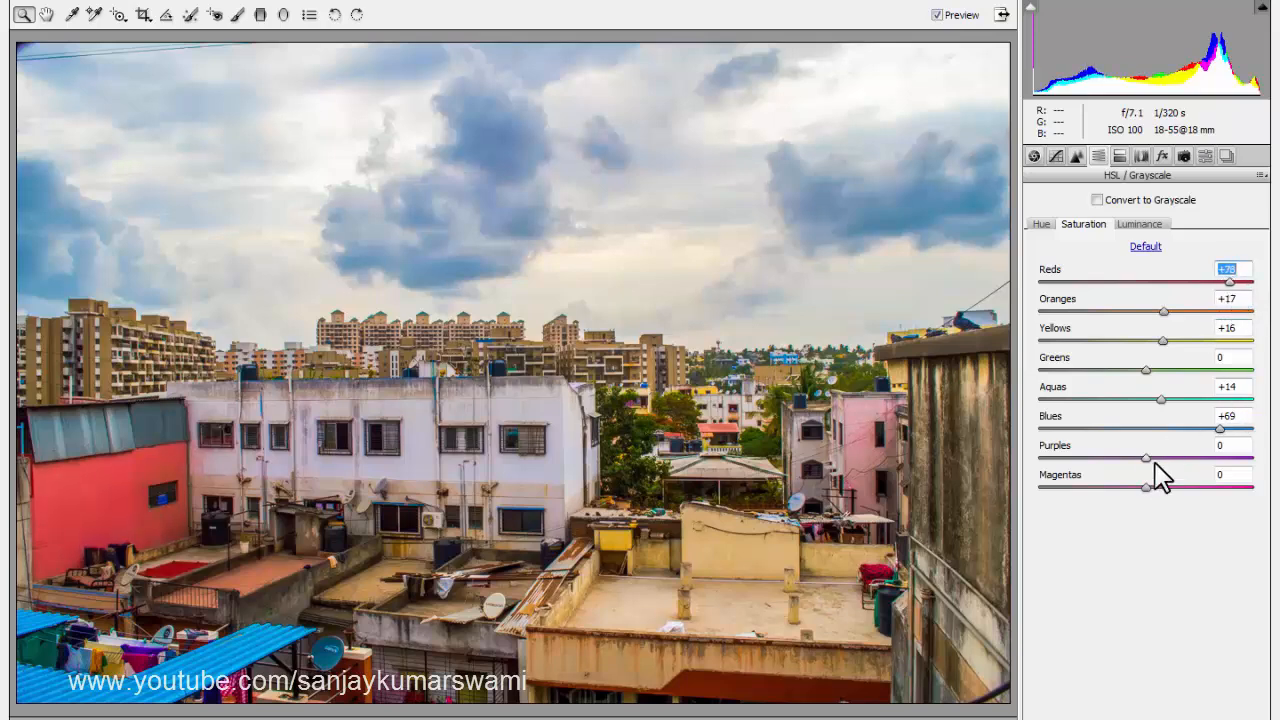
pyautogui.moveTo(1148, 456)
pyautogui.mouseDown()
pyautogui.moveTo(1096, 458)
pyautogui.moveTo(1206, 458)
pyautogui.moveTo(1108, 470)
pyautogui.moveTo(1146, 468)
pyautogui.mouseUp()
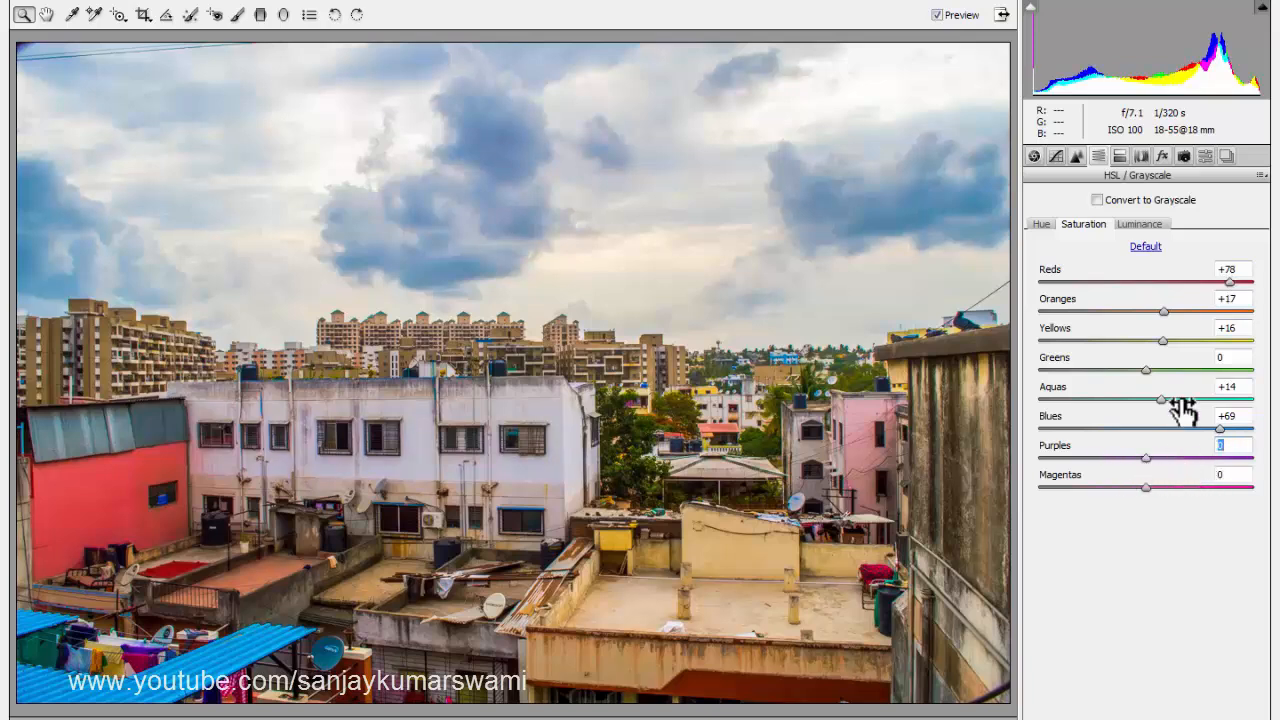
# Set the HSL luminance to reds +10, oranges +36, yellows +10 and greens -8, and lower the blues luminance slightly.
pyautogui.click(1138, 226)
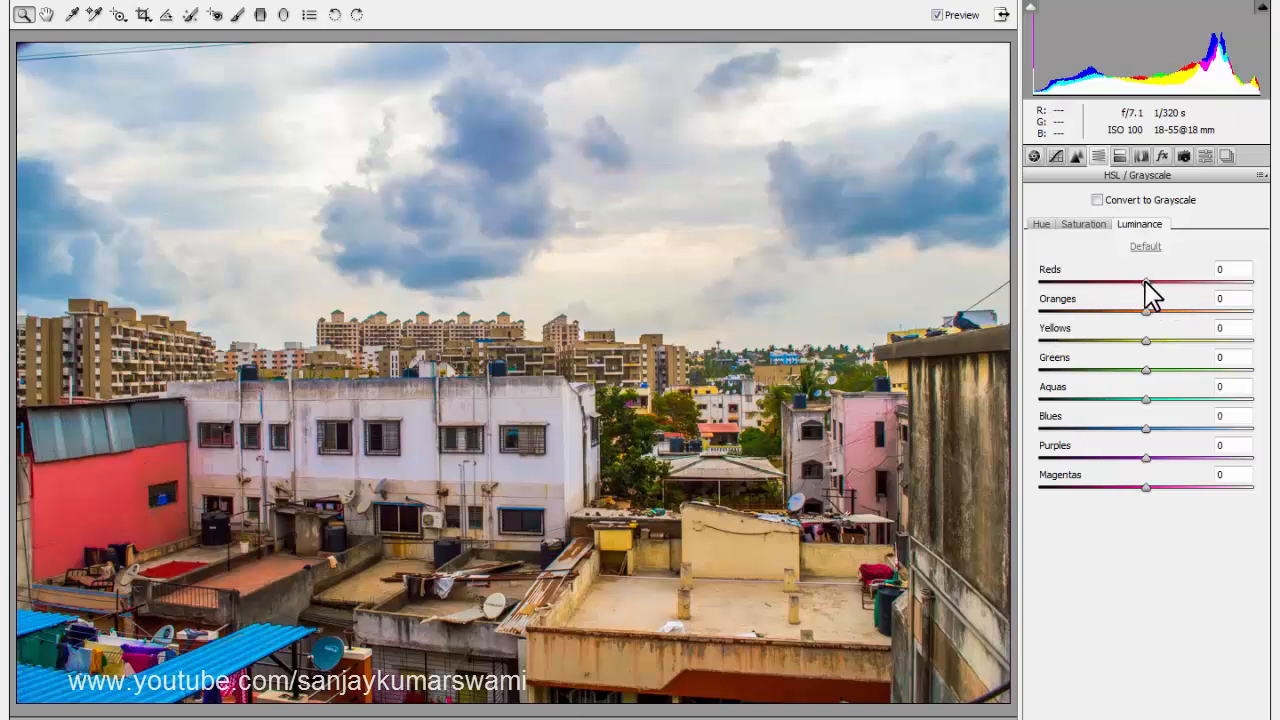
pyautogui.moveTo(1146, 282); pyautogui.dragTo(1035, 325)
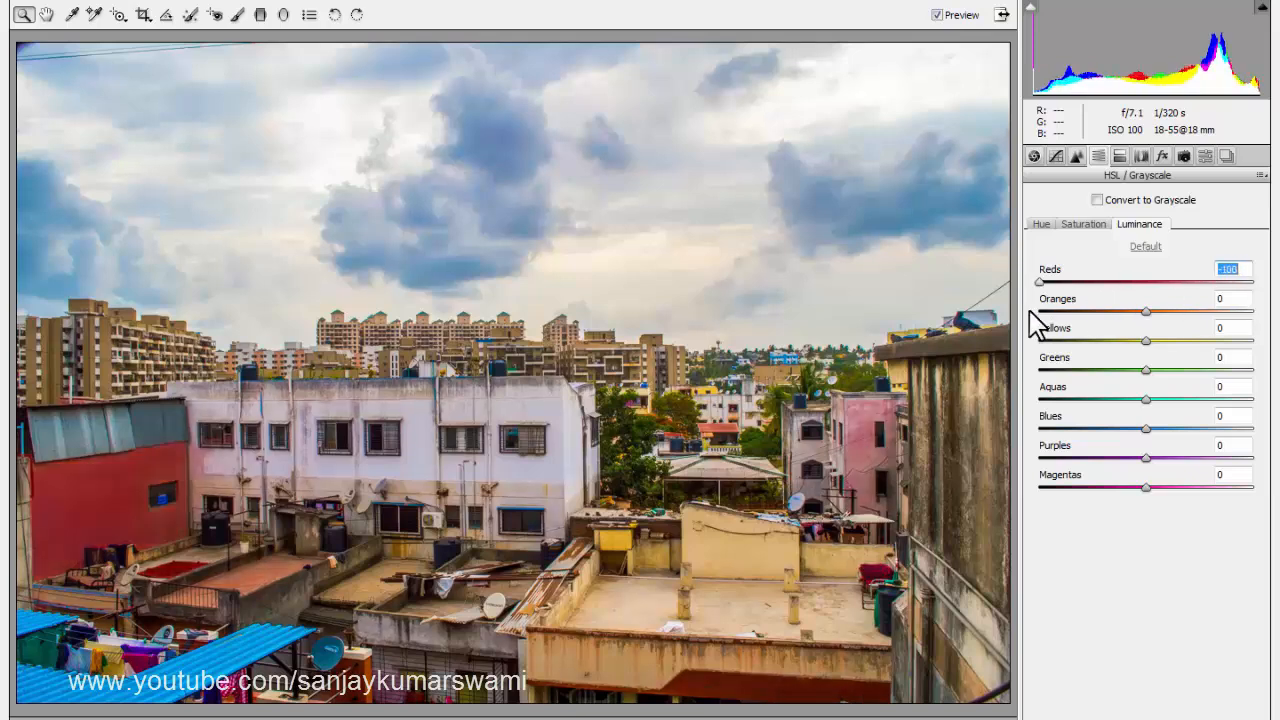
pyautogui.hotkey('ctrl', 'z')
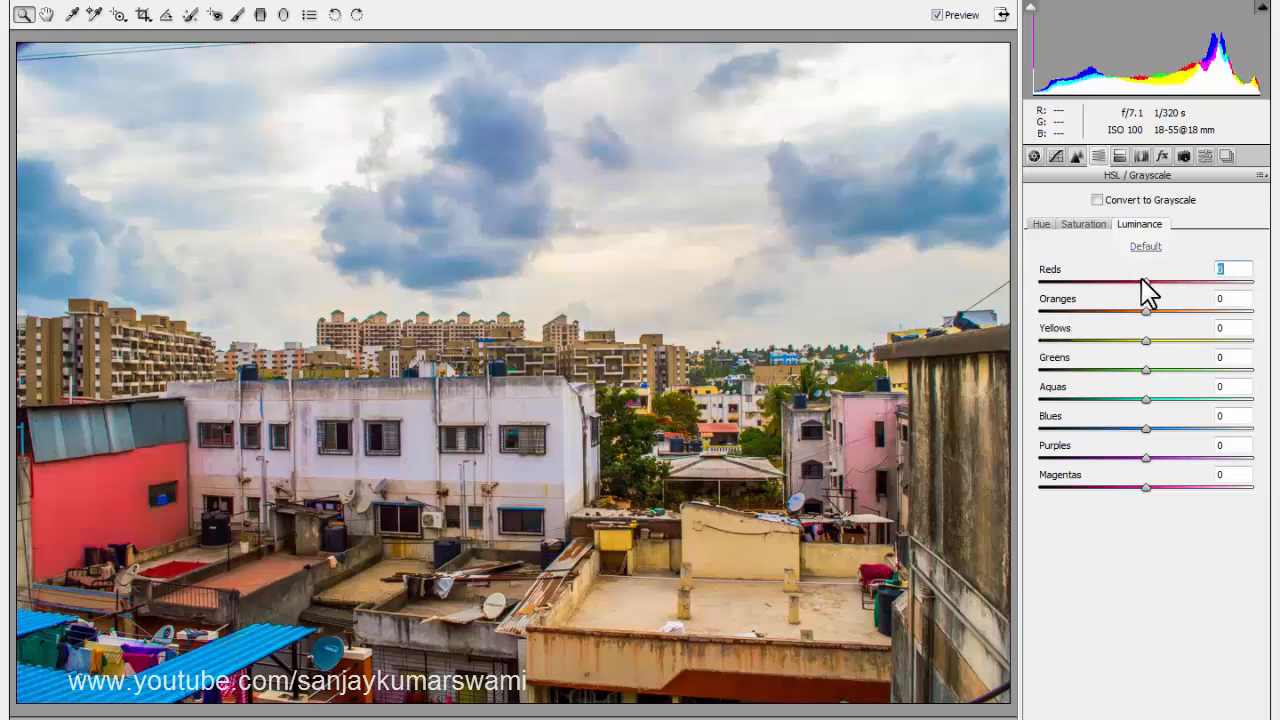
pyautogui.moveTo(1146, 281)
pyautogui.mouseDown()
pyautogui.moveTo(1116, 282)
pyautogui.moveTo(1165, 283)
pyautogui.mouseUp()
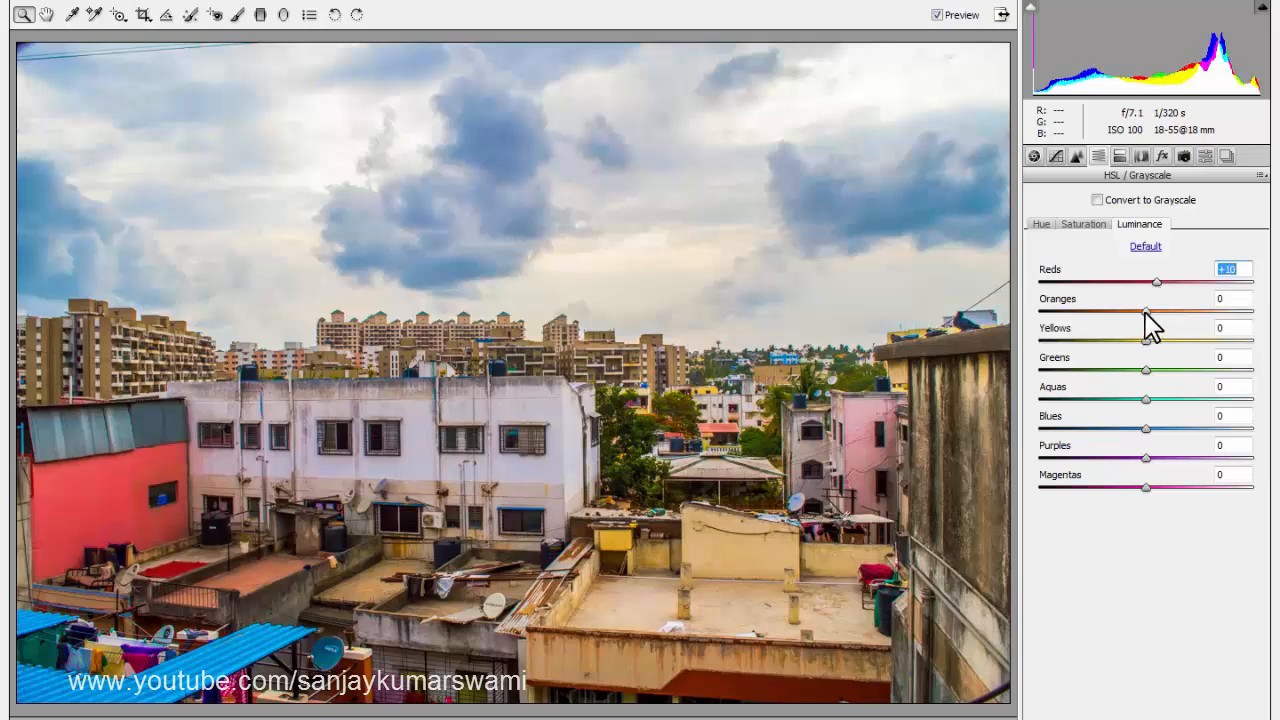
pyautogui.moveTo(1146, 312); pyautogui.dragTo(1184, 314)
pyautogui.moveTo(1146, 342)
pyautogui.mouseDown()
pyautogui.moveTo(1240, 339)
pyautogui.moveTo(1157, 344)
pyautogui.mouseUp()
pyautogui.moveTo(1146, 371)
pyautogui.mouseDown()
pyautogui.moveTo(1177, 370)
pyautogui.moveTo(1137, 370)
pyautogui.mouseUp()
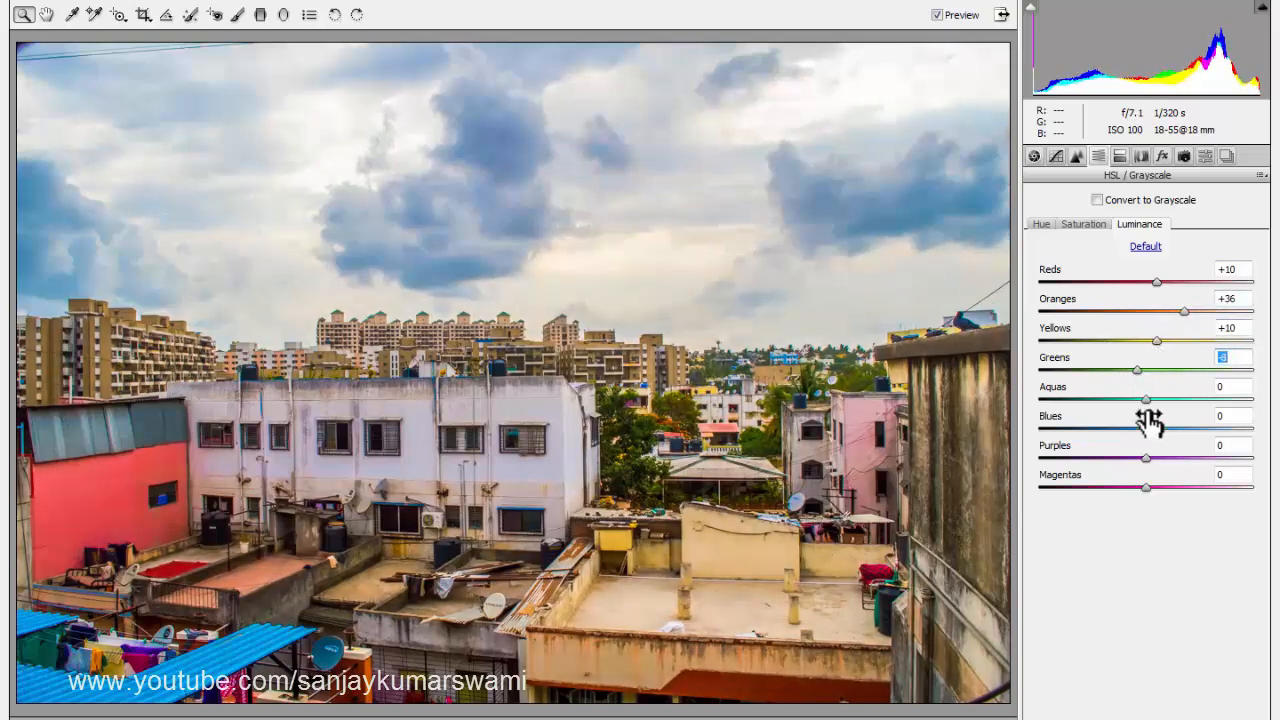
pyautogui.moveTo(1146, 428); pyautogui.dragTo(1129, 430)
# Apply split toning with highlights hue 45 and saturation 10, shadows hue 239 and saturation 15, and balance +28.
pyautogui.click(1119, 156)
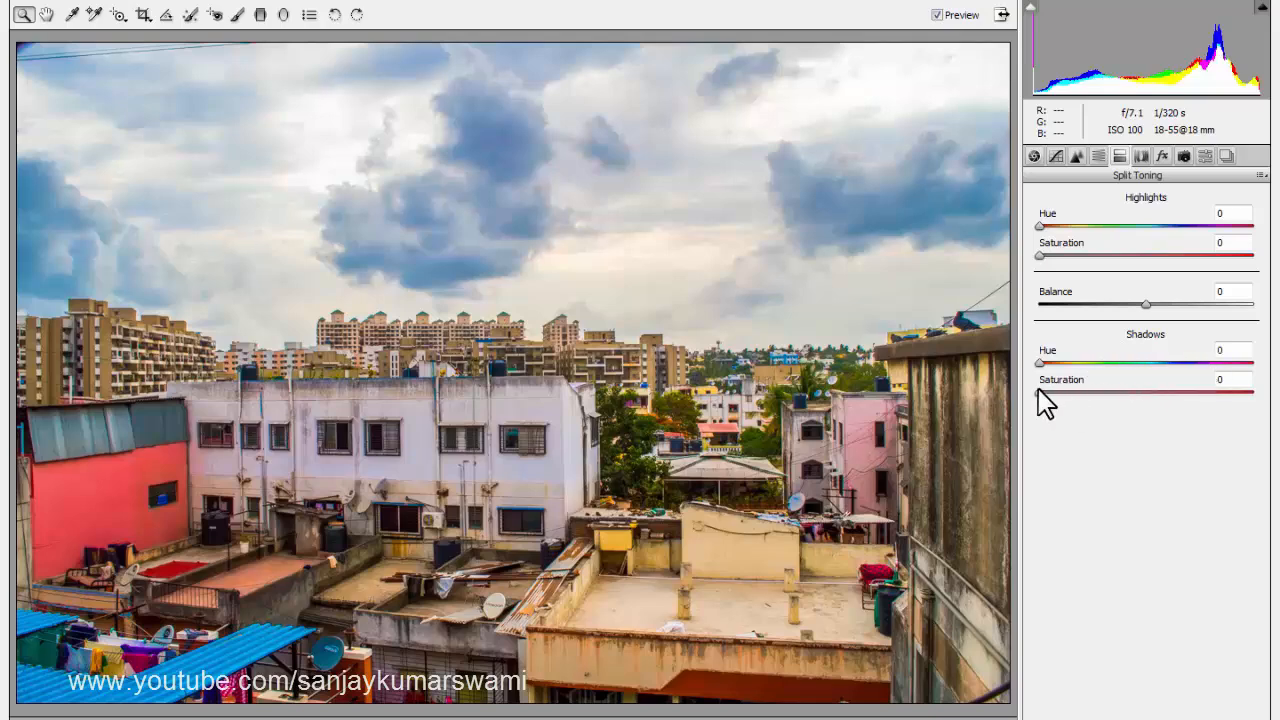
pyautogui.moveTo(1049, 392)
pyautogui.mouseDown()
pyautogui.moveTo(1226, 393)
pyautogui.moveTo(1030, 396)
pyautogui.mouseUp()
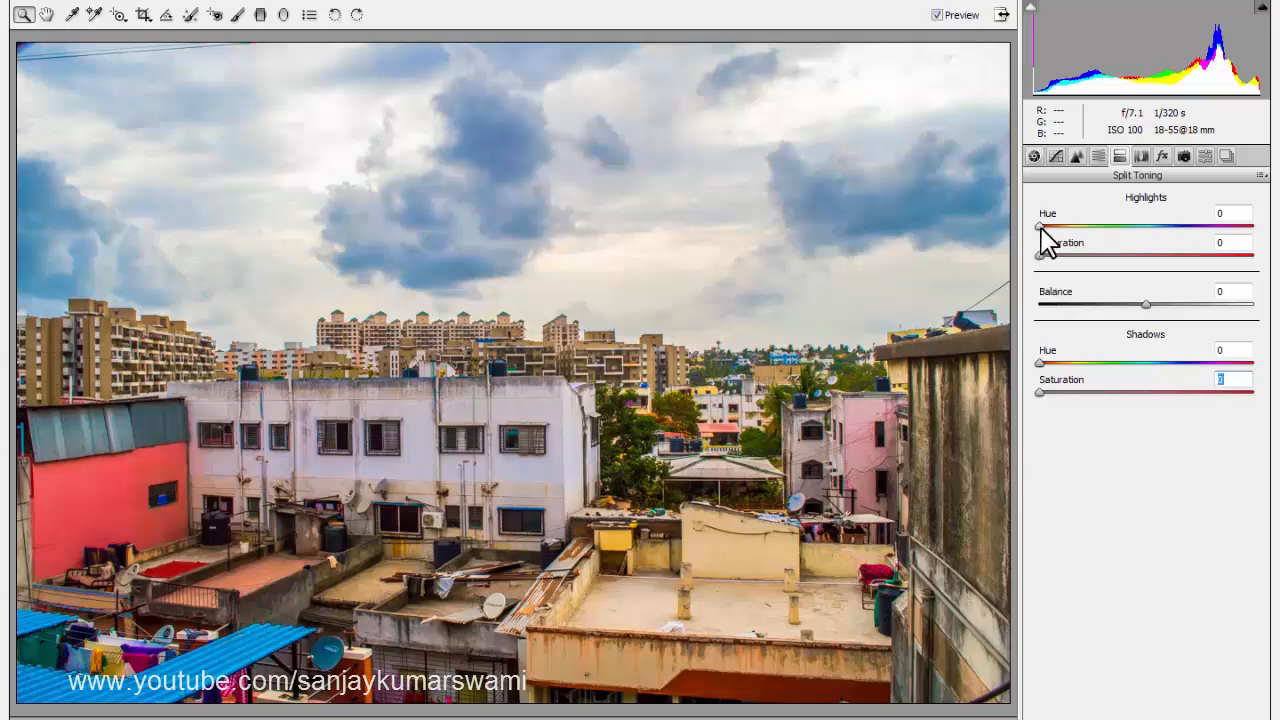
pyautogui.moveTo(1040, 227); pyautogui.dragTo(1076, 233)
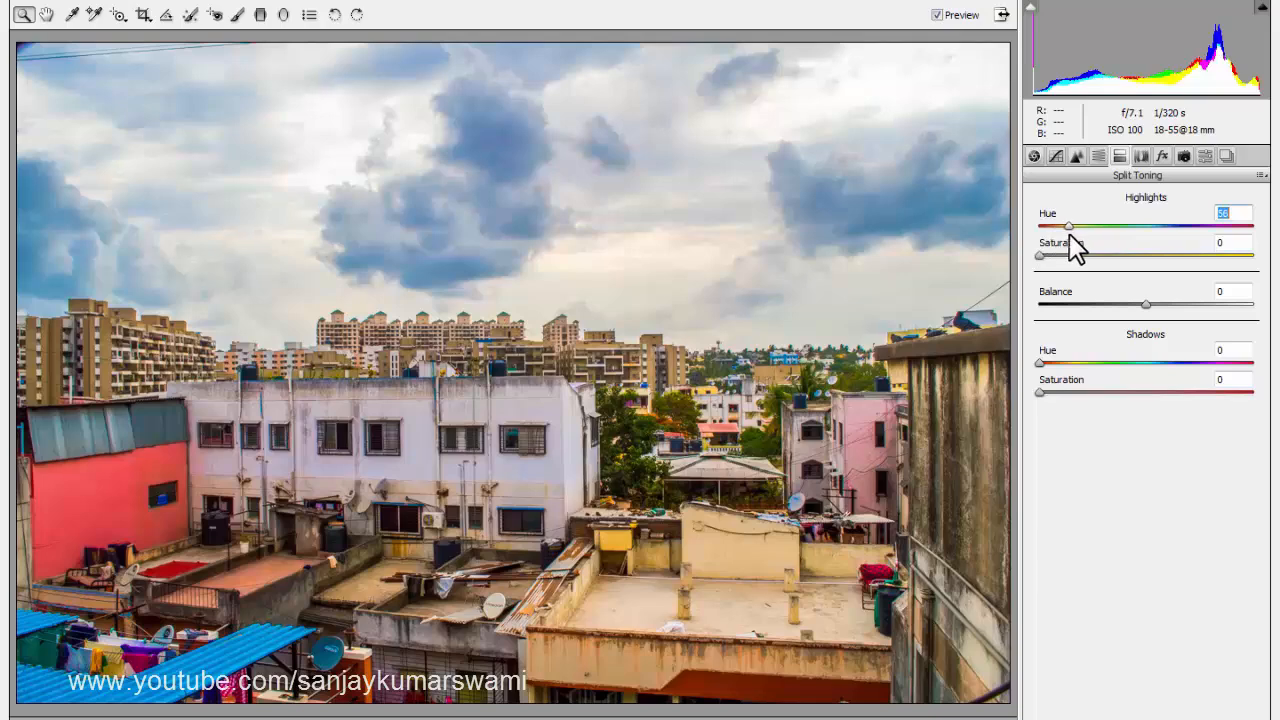
pyautogui.moveTo(1038, 256)
pyautogui.mouseDown()
pyautogui.moveTo(1078, 258)
pyautogui.moveTo(1061, 262)
pyautogui.mouseUp()
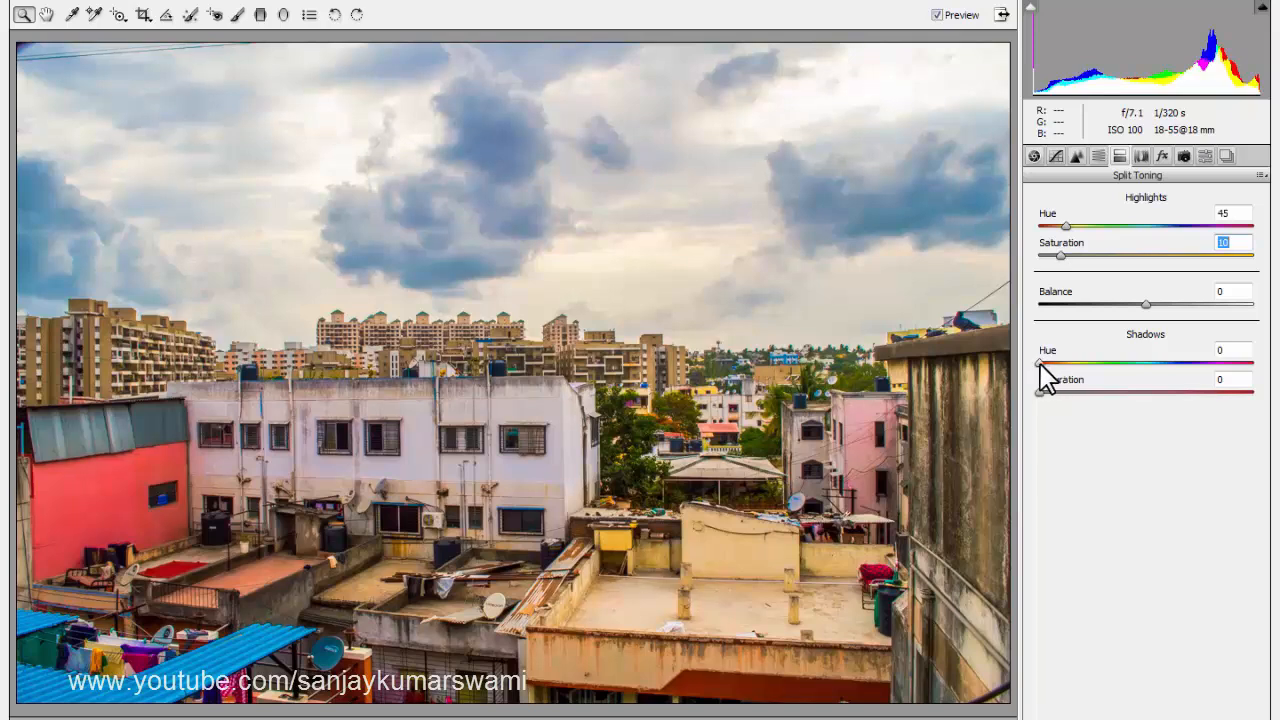
pyautogui.moveTo(1040, 363); pyautogui.dragTo(1180, 363)
pyautogui.moveTo(1039, 392); pyautogui.dragTo(1070, 393)
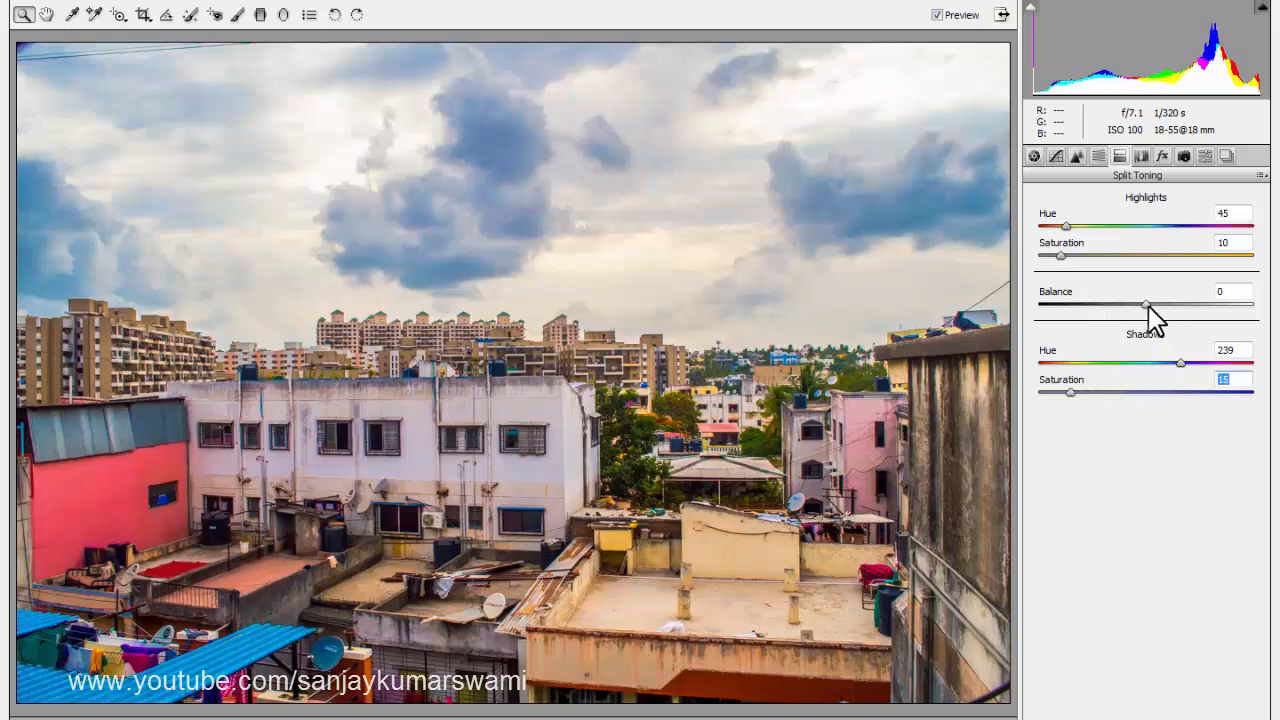
pyautogui.moveTo(1148, 306); pyautogui.dragTo(1227, 307)
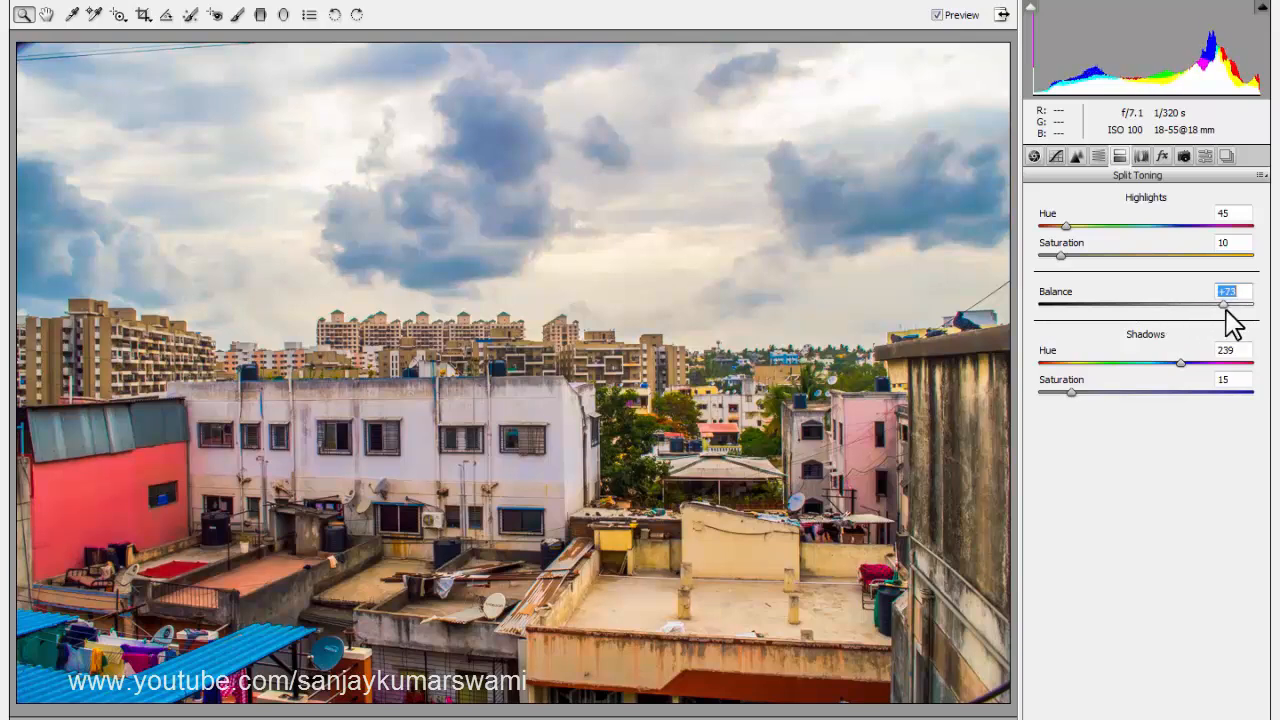
pyautogui.click(1141, 157)
pyautogui.click(1163, 156)
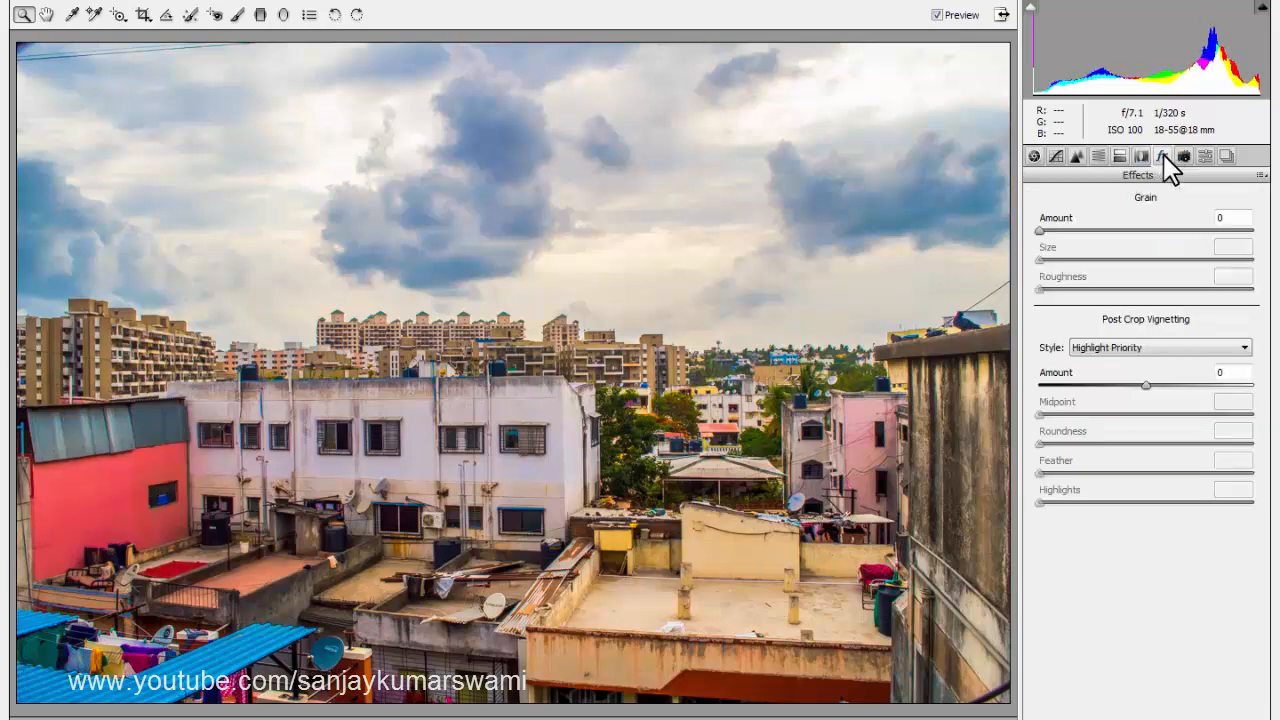
pyautogui.click(1182, 157)
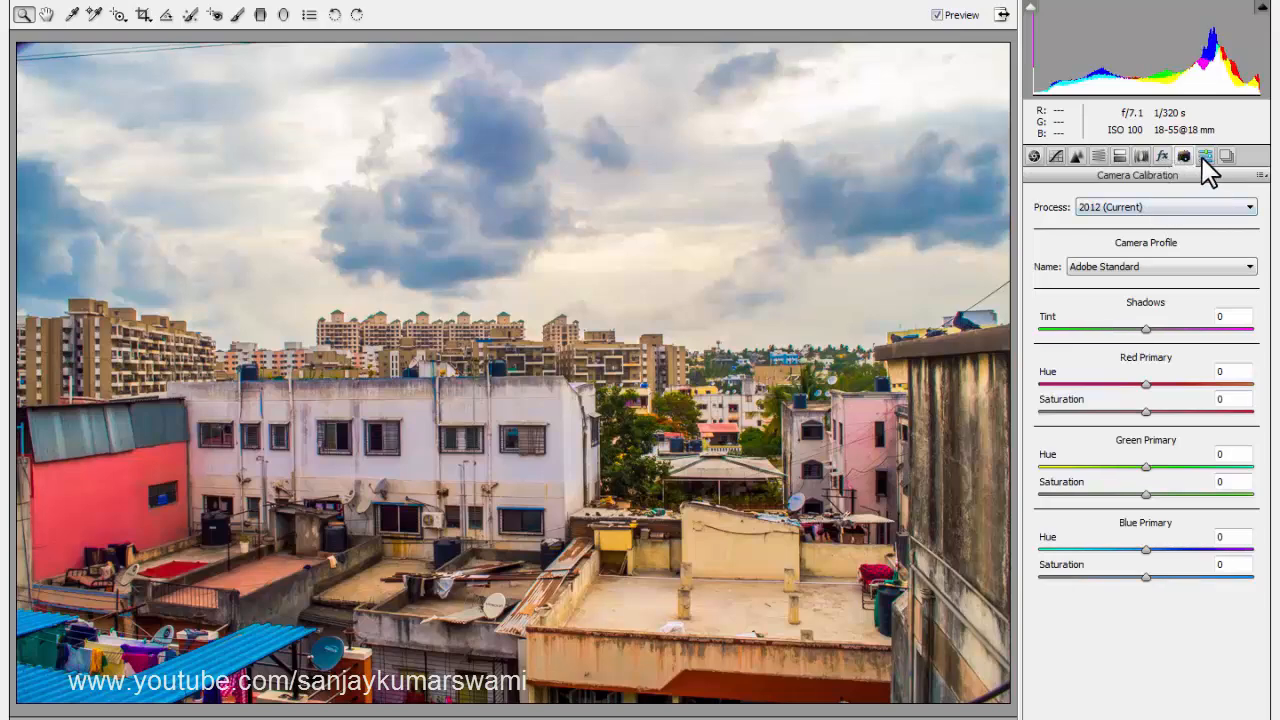
pyautogui.click(1226, 157)
pyautogui.click(1034, 157)
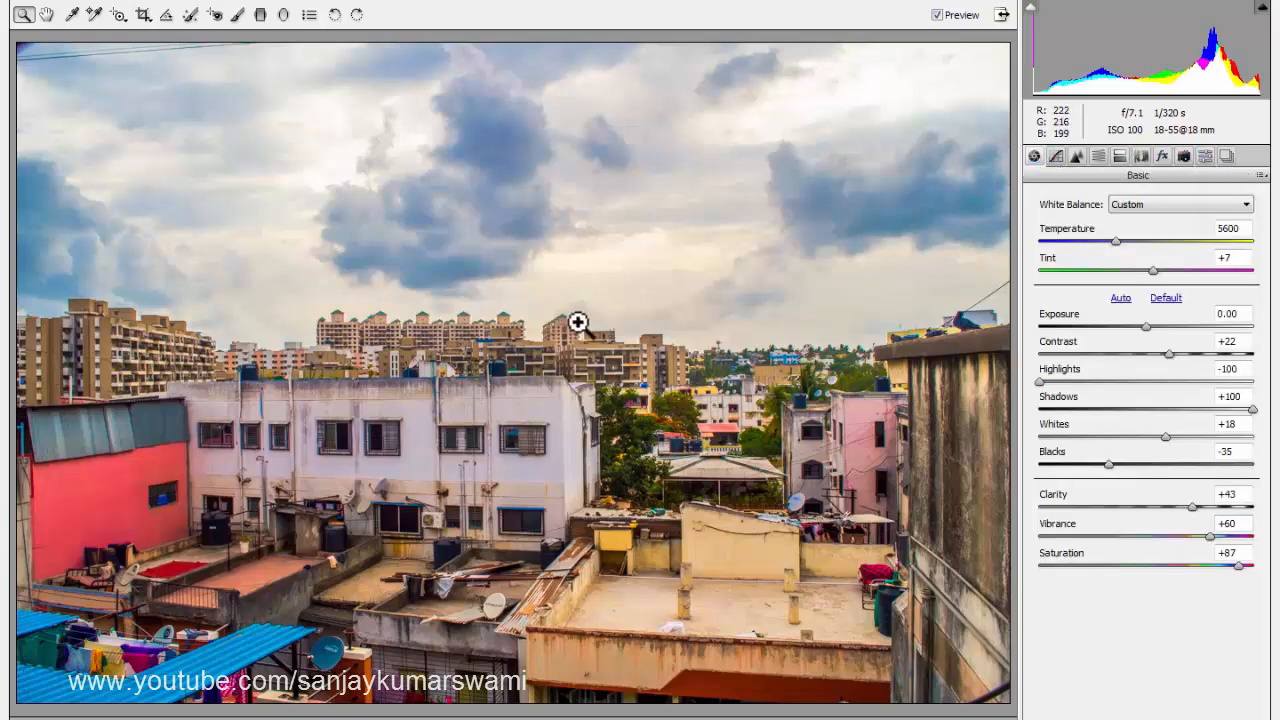
# Paint an Adjustment Brush correction over the upper-left sky with temperature -35, exposure -0.25, highlights -41, clarity +47 and saturation +43.
pyautogui.click(238, 15)
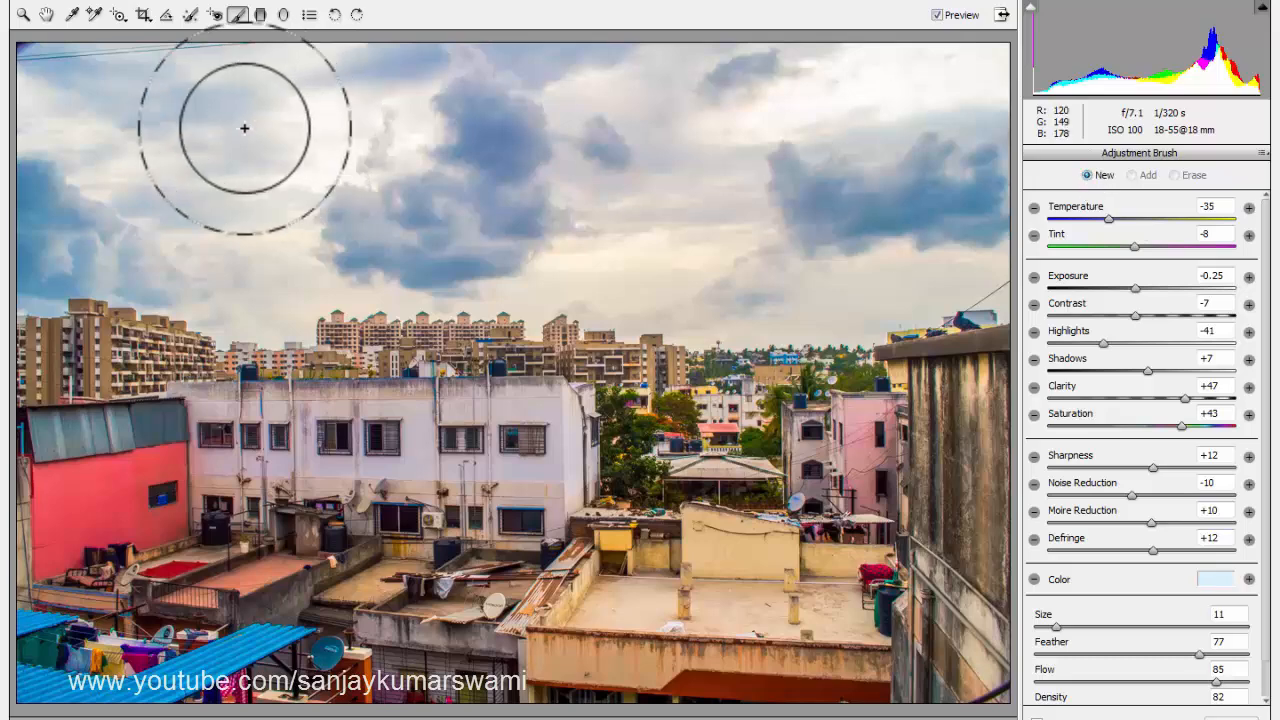
pyautogui.click(85, 71)
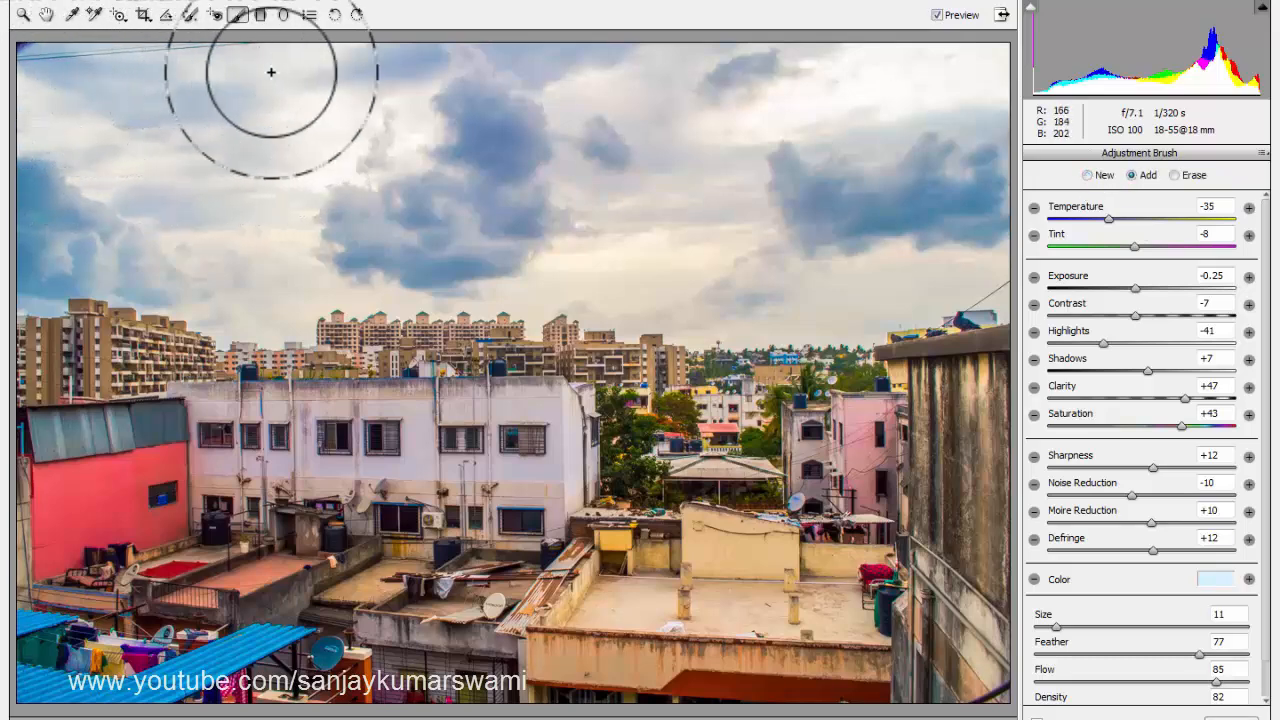
pyautogui.moveTo(423, 73); pyautogui.dragTo(424, 73)
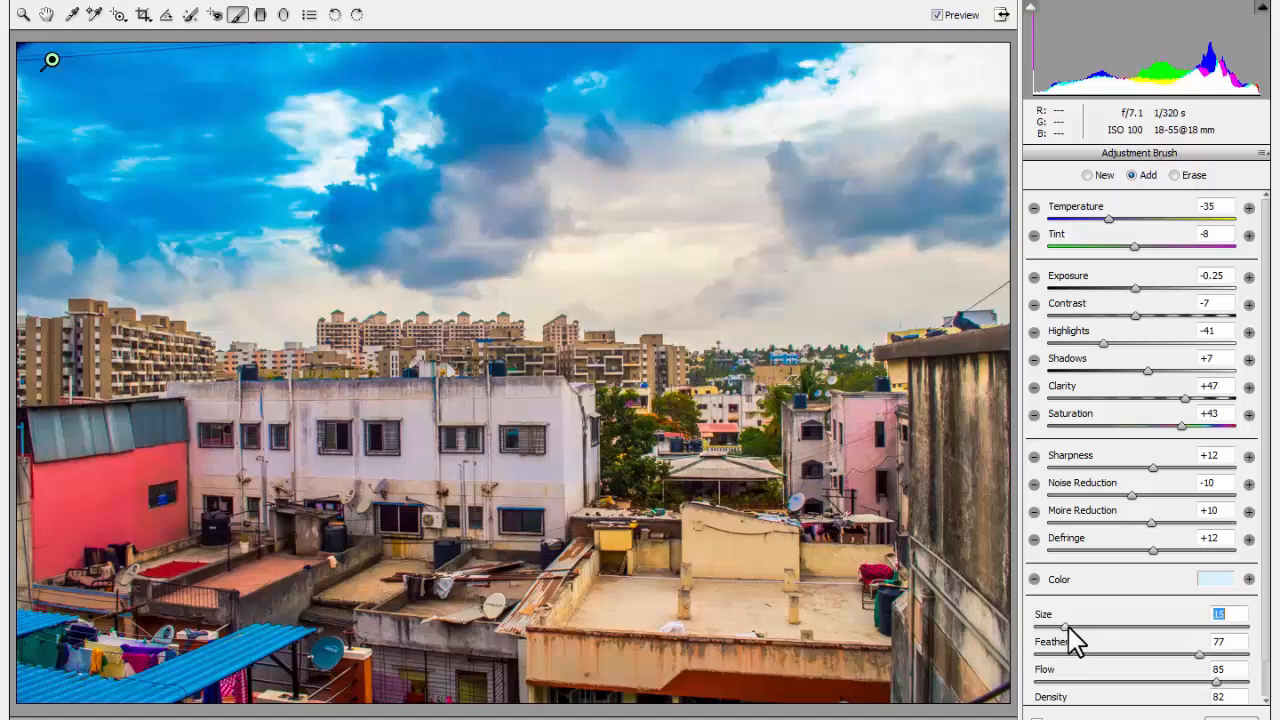
# Paint the remaining sky down to the skyline with brush feather 85 and flow 63, setting the sky correction's temperature to -23.
pyautogui.moveTo(1204, 654); pyautogui.dragTo(1168, 681)
pyautogui.click(1166, 681)
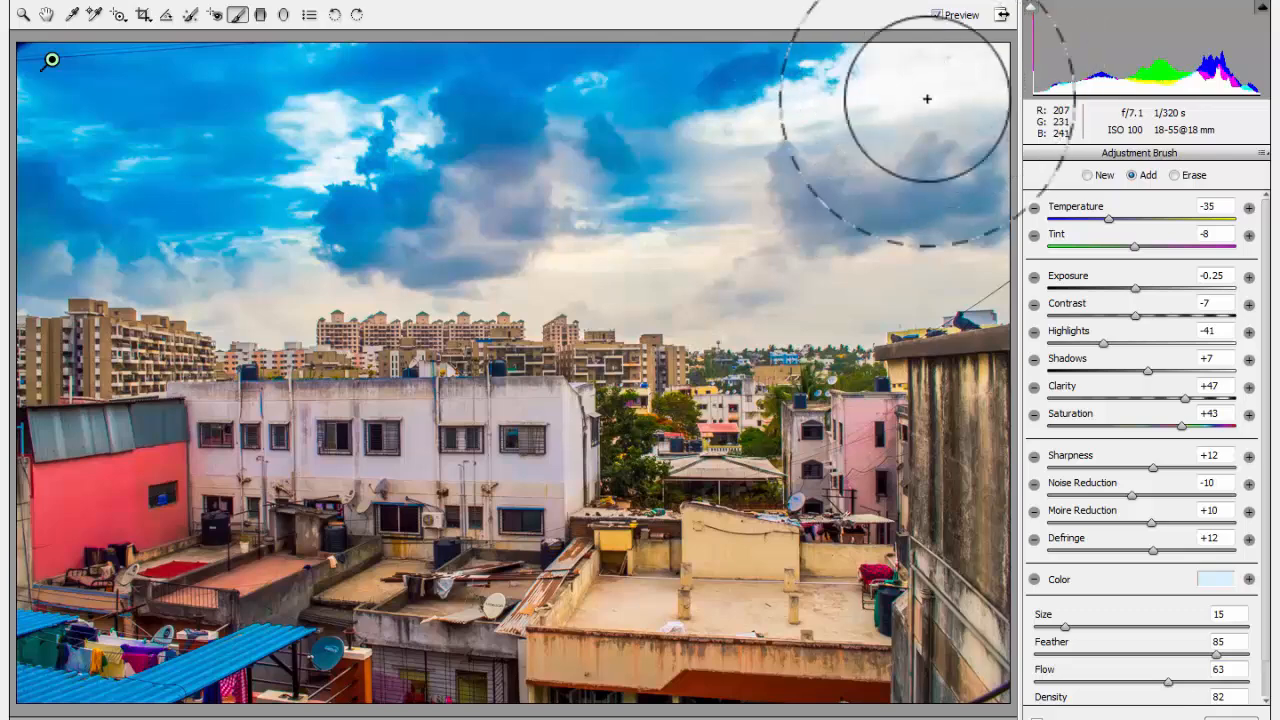
pyautogui.moveTo(927, 99)
pyautogui.mouseDown()
pyautogui.moveTo(913, 154)
pyautogui.moveTo(862, 182)
pyautogui.moveTo(924, 157)
pyautogui.moveTo(915, 100)
pyautogui.mouseUp()
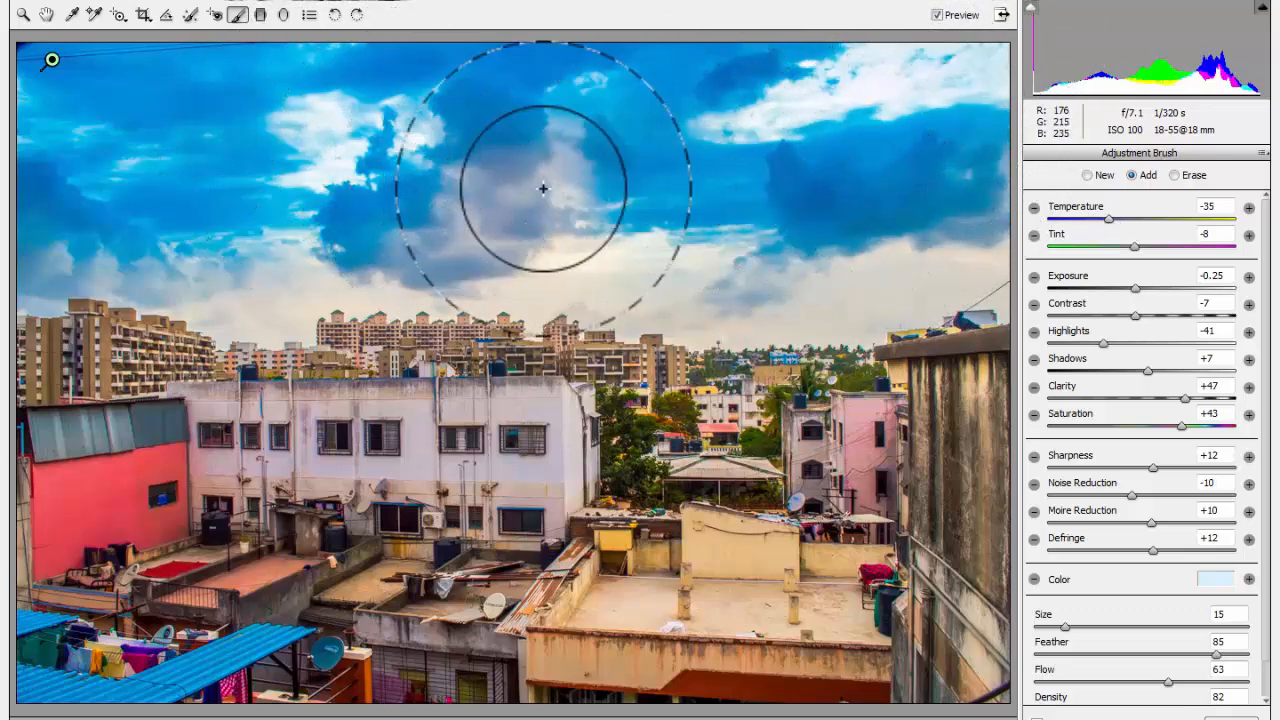
pyautogui.moveTo(1109, 219)
pyautogui.mouseDown()
pyautogui.moveTo(1093, 223)
pyautogui.moveTo(1142, 222)
pyautogui.moveTo(1118, 218)
pyautogui.mouseUp()
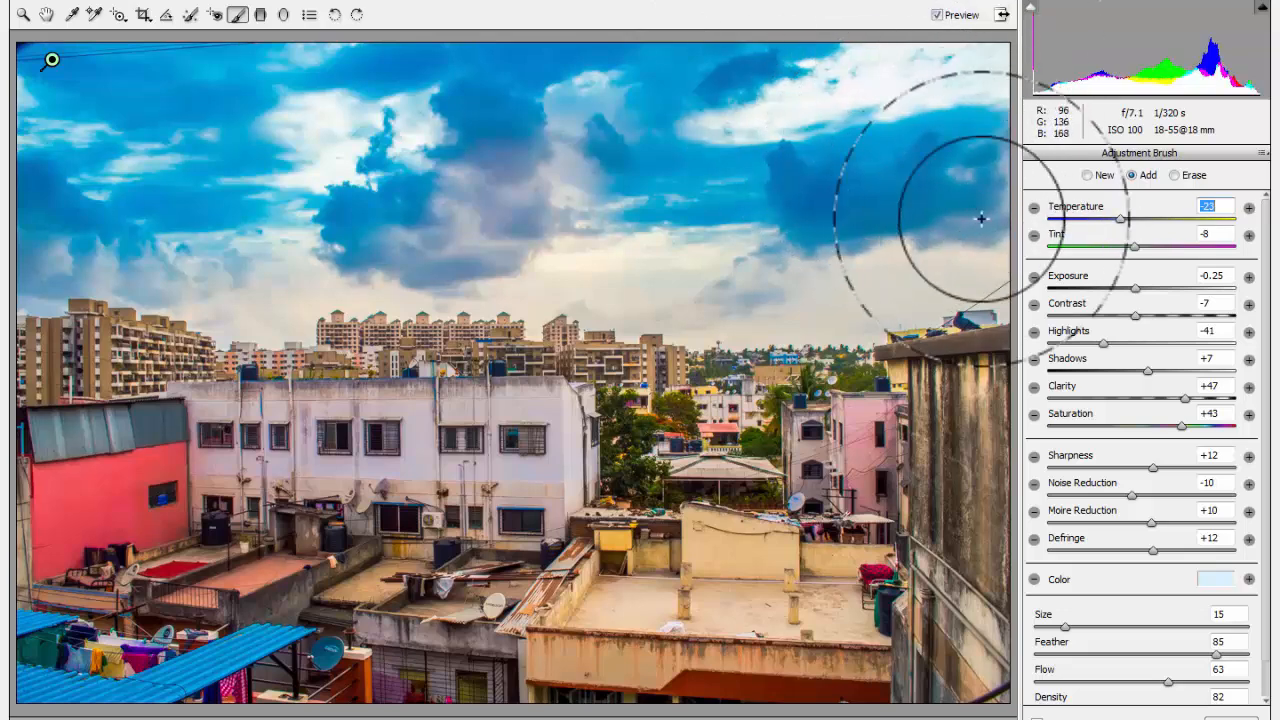
pyautogui.moveTo(546, 245)
pyautogui.mouseDown()
pyautogui.moveTo(280, 277)
pyautogui.moveTo(60, 226)
pyautogui.moveTo(84, 200)
pyautogui.mouseUp()
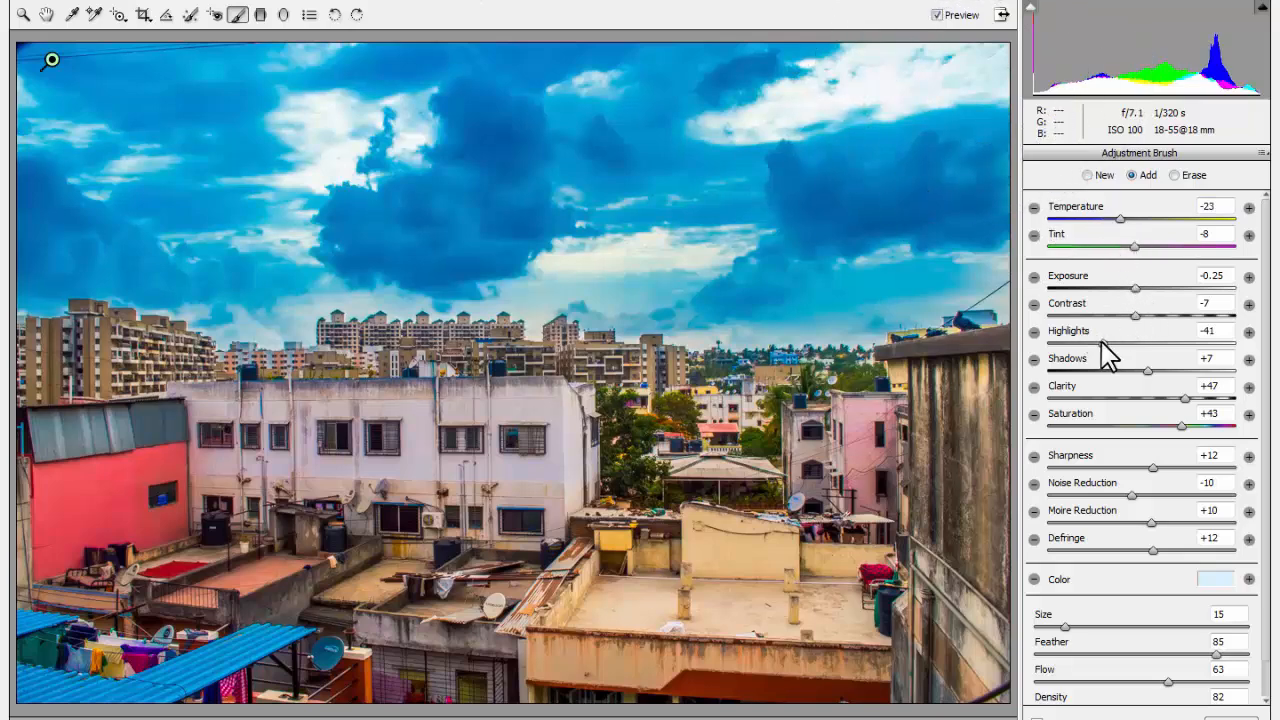
# Refine the sky brush correction to highlights -39, clarity +5, saturation +10 and temperature -15.
pyautogui.moveTo(1101, 341)
pyautogui.mouseDown()
pyautogui.moveTo(1124, 341)
pyautogui.moveTo(1105, 343)
pyautogui.mouseUp()
pyautogui.moveTo(1184, 398)
pyautogui.mouseDown()
pyautogui.moveTo(1137, 400)
pyautogui.moveTo(1146, 430)
pyautogui.mouseUp()
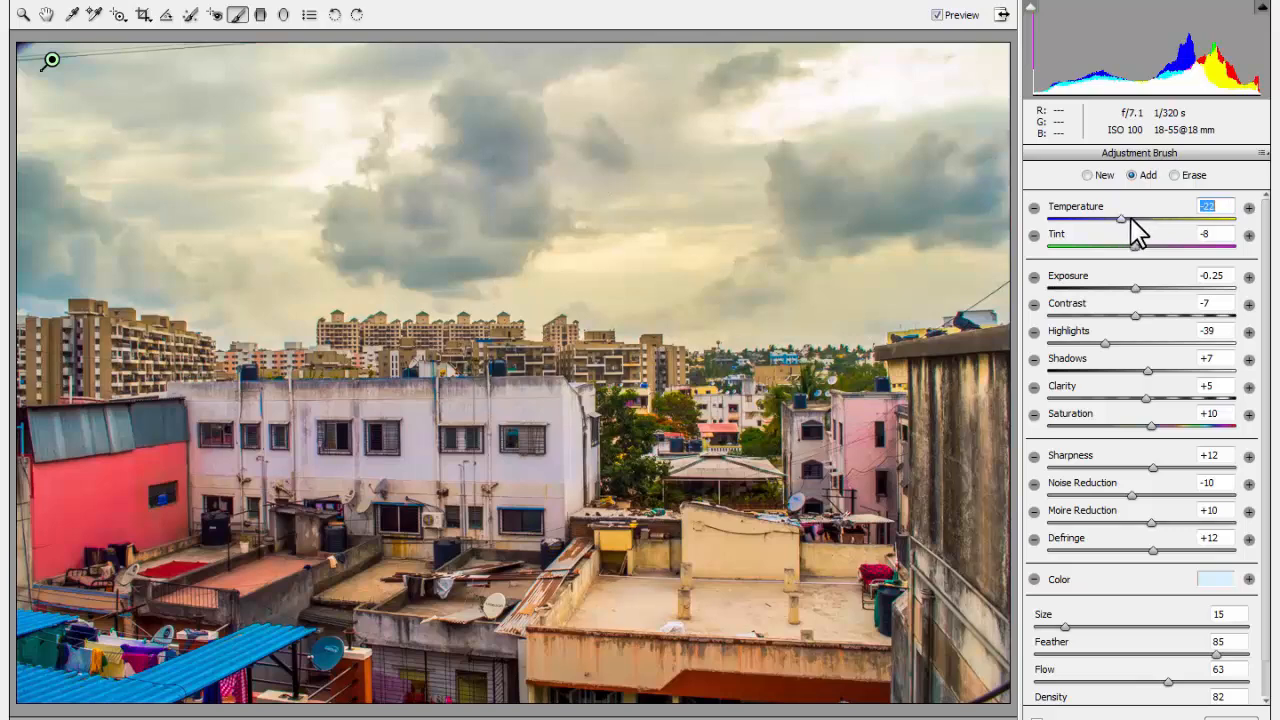
pyautogui.moveTo(1123, 219); pyautogui.dragTo(1130, 219)
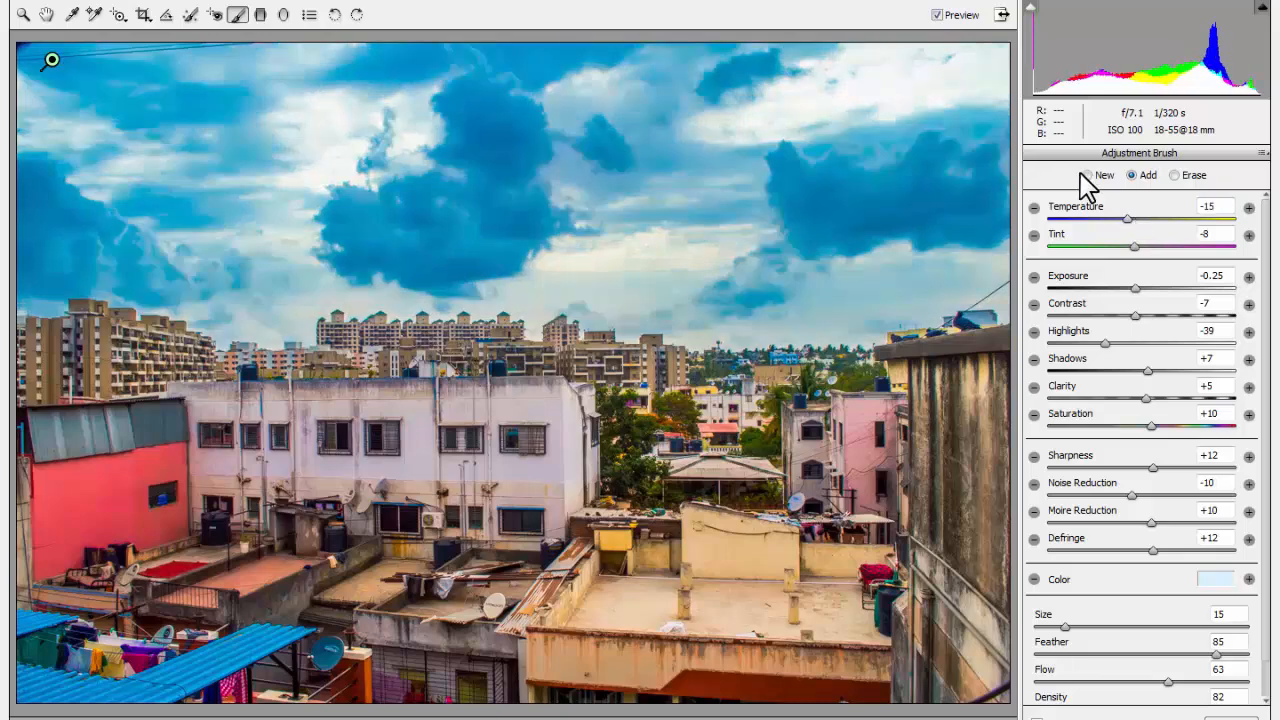
# Add a new Adjustment Brush correction over the canopy and cream rooftops near the trees, with its temperature set to -3.
pyautogui.click(1088, 175)
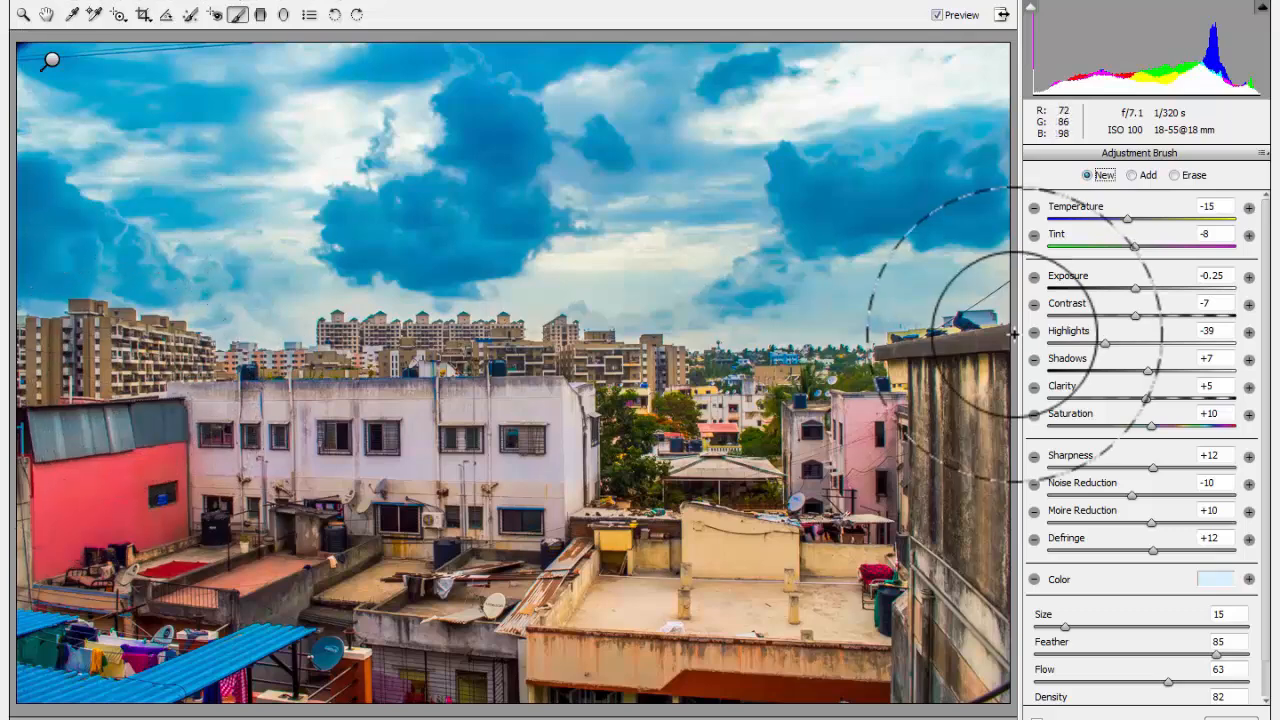
pyautogui.click(1174, 176)
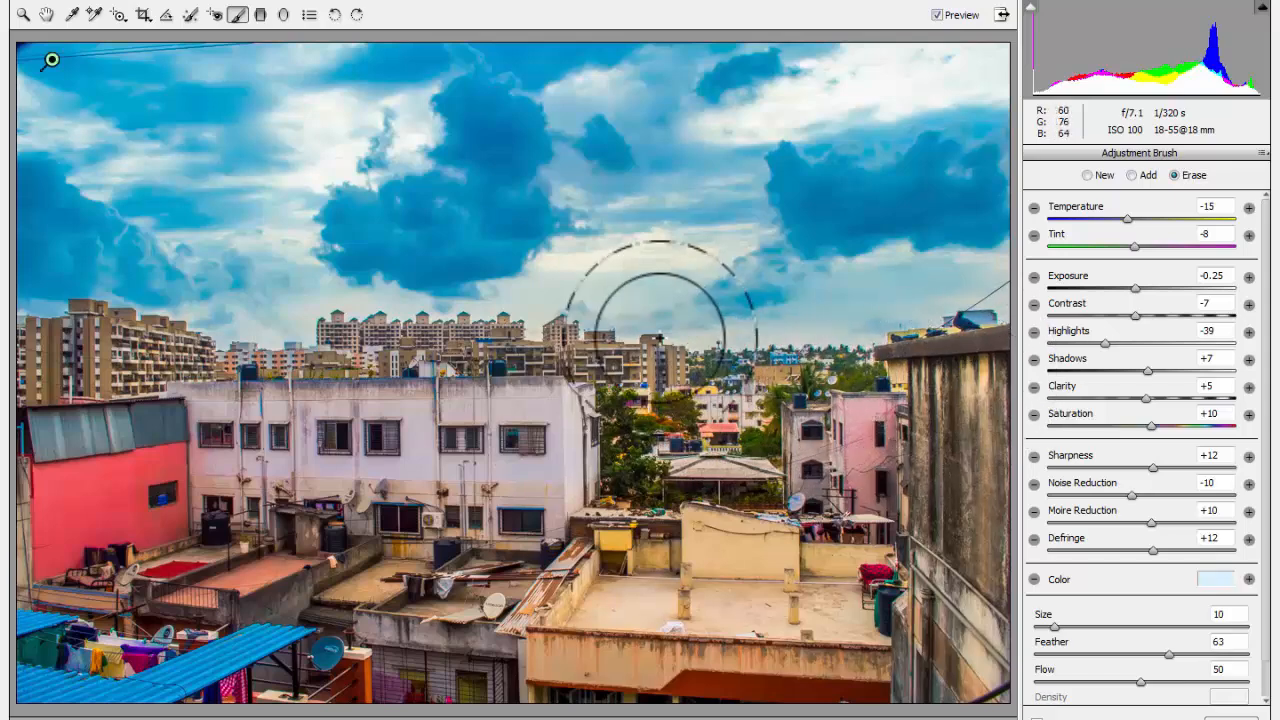
pyautogui.click(1090, 176)
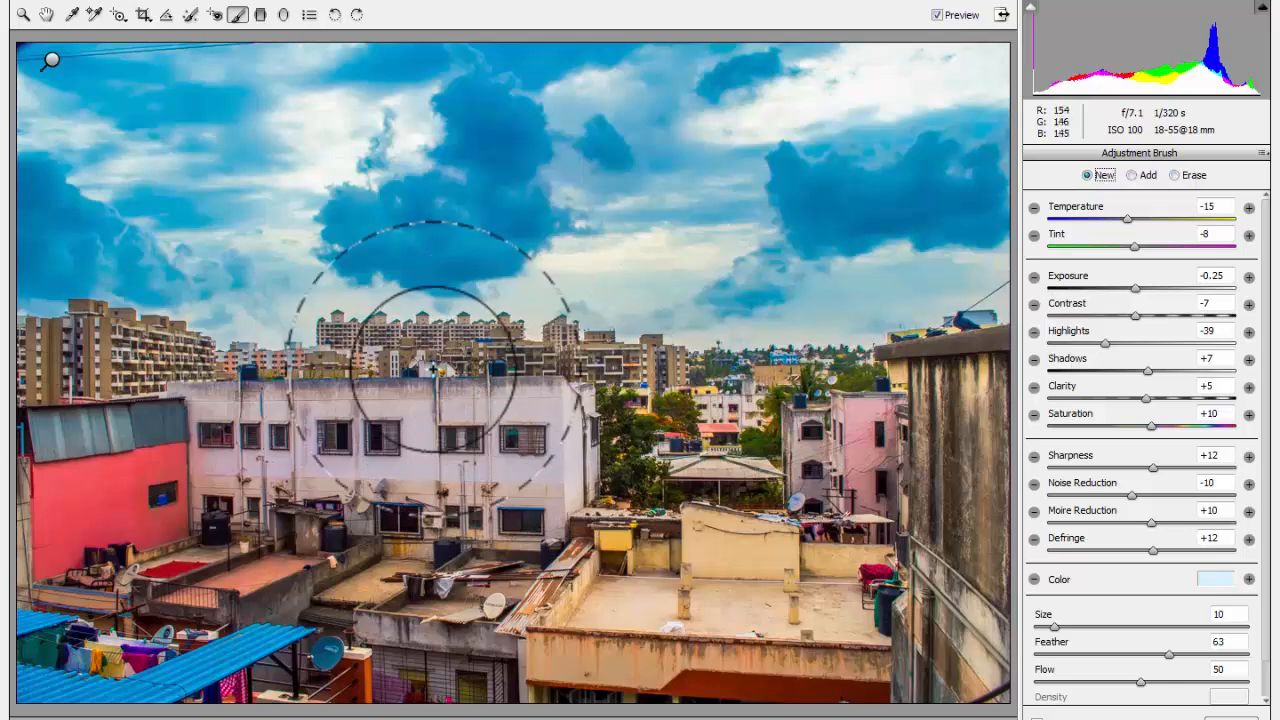
pyautogui.moveTo(672, 472)
pyautogui.mouseDown()
pyautogui.moveTo(650, 478)
pyautogui.moveTo(680, 552)
pyautogui.moveTo(742, 571)
pyautogui.moveTo(215, 505)
pyautogui.moveTo(290, 470)
pyautogui.moveTo(520, 445)
pyautogui.moveTo(585, 472)
pyautogui.moveTo(673, 468)
pyautogui.moveTo(738, 443)
pyautogui.moveTo(692, 498)
pyautogui.moveTo(608, 552)
pyautogui.moveTo(700, 571)
pyautogui.moveTo(804, 559)
pyautogui.mouseUp()
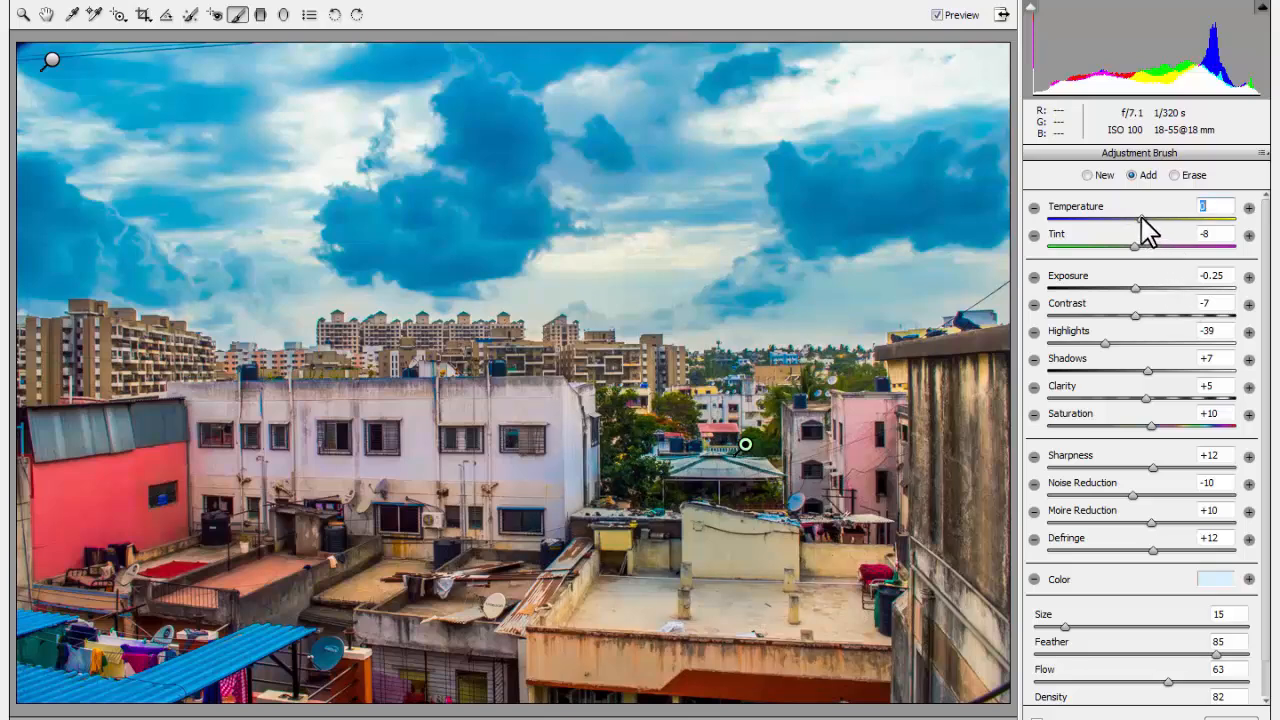
pyautogui.moveTo(1143, 218); pyautogui.dragTo(1139, 218)
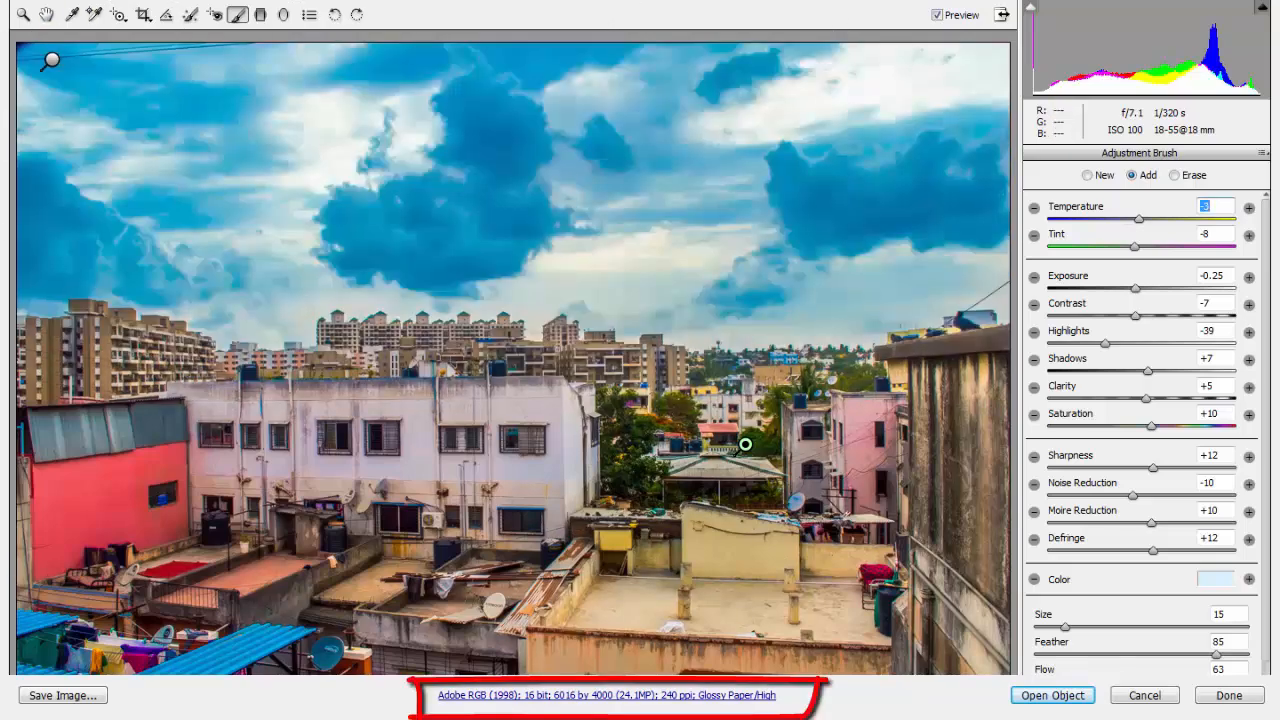
# Confirm the workflow options with opening as Smart Objects enabled, and open the developed photo in Photoshop as a Smart Object.
pyautogui.click(607, 695)
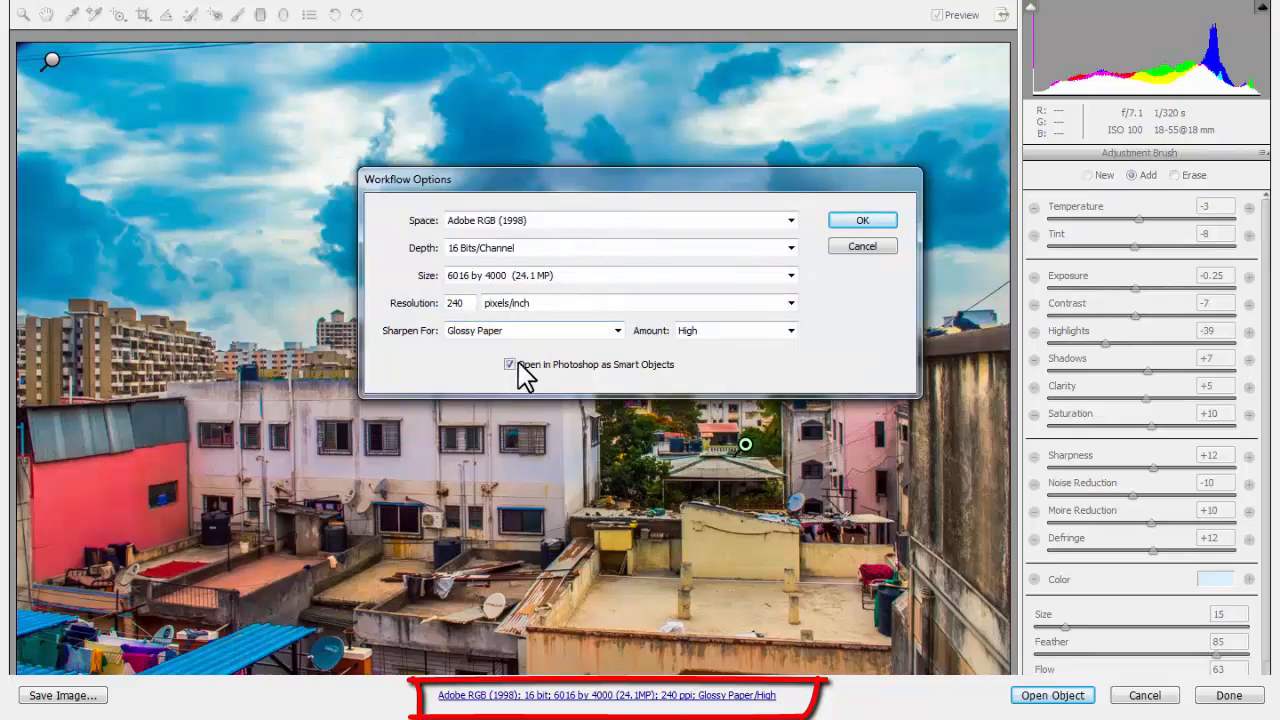
pyautogui.click(627, 366)
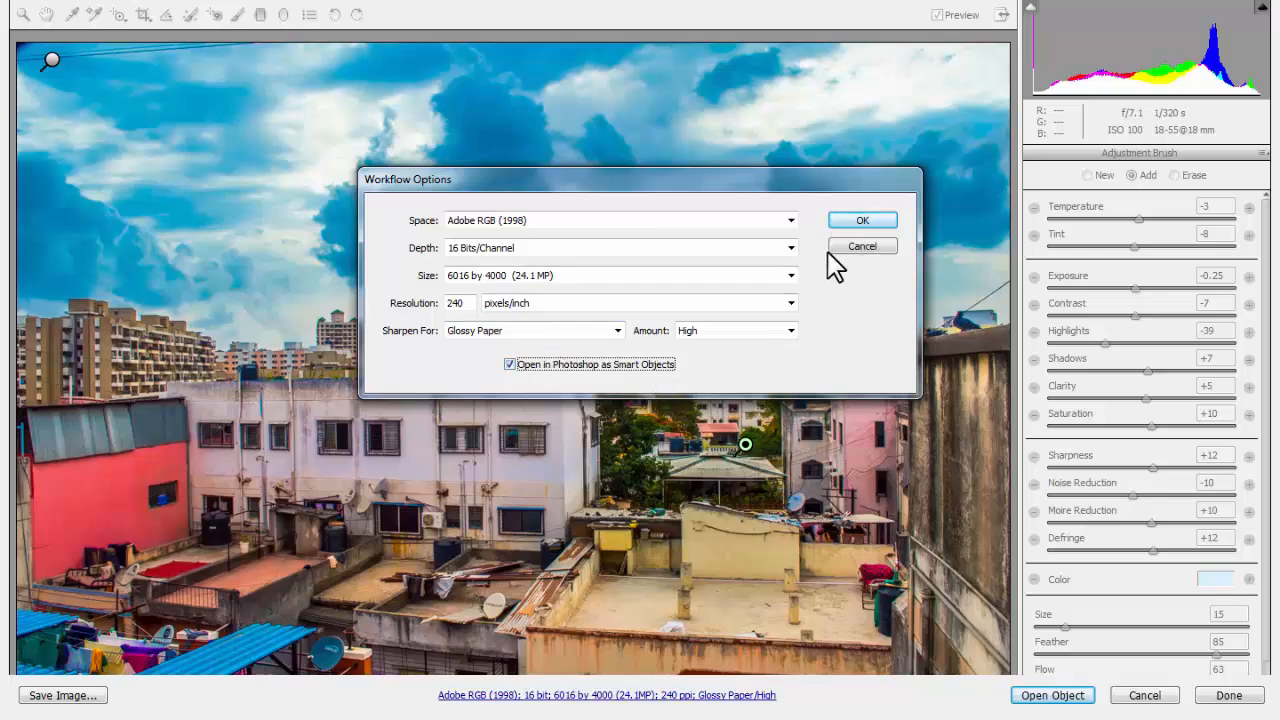
pyautogui.click(848, 222)
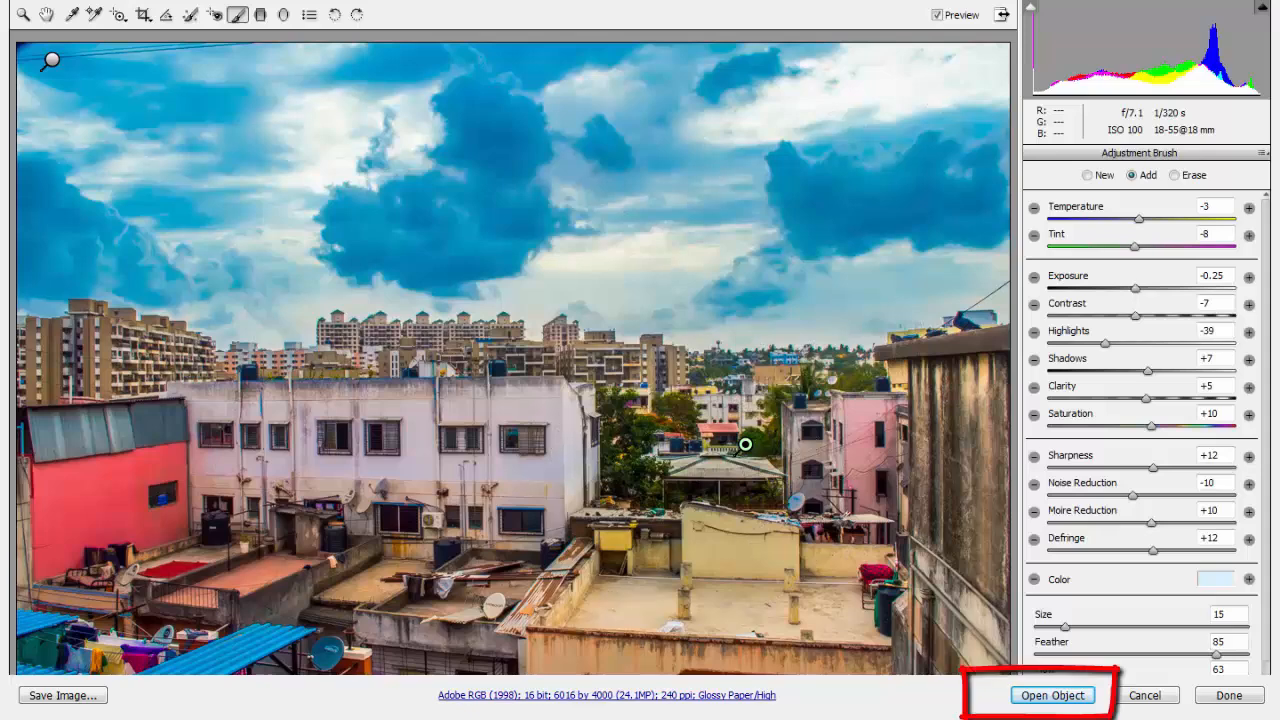
pyautogui.click(1053, 695)
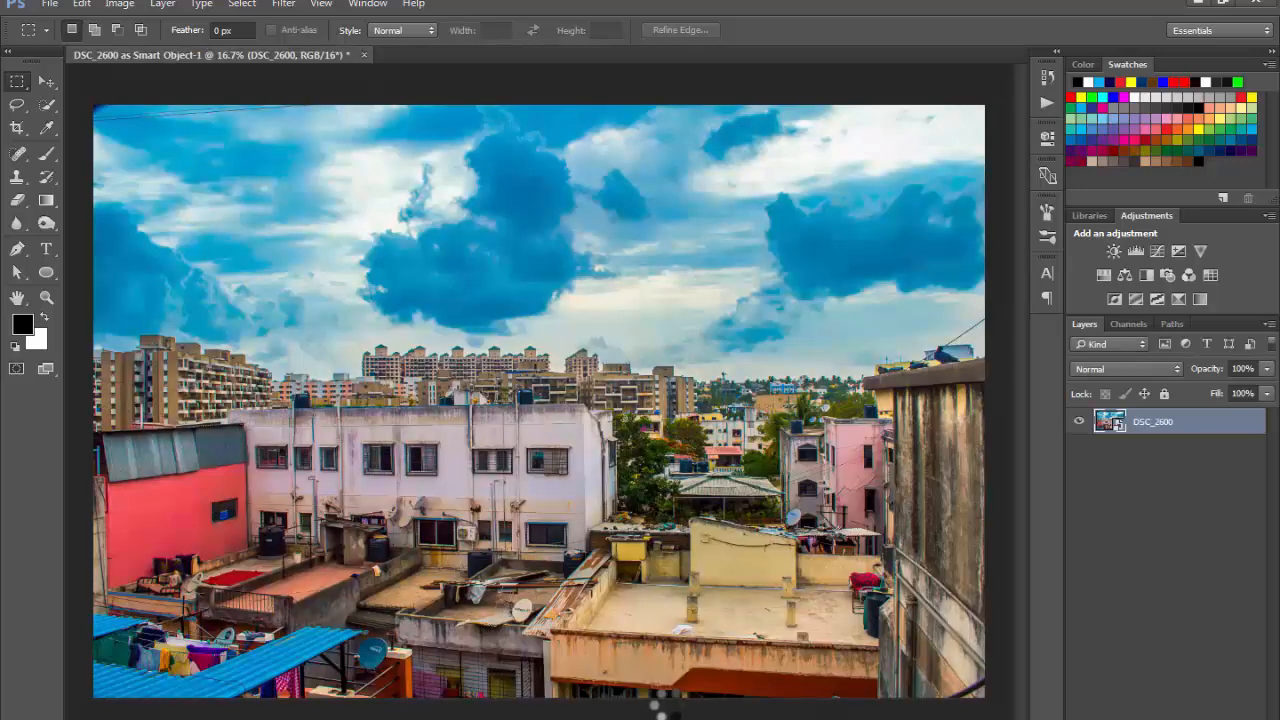
# Inspect the developed photo in the Photoshop document and reopen the raw settings of the DSC_2600 Smart Object.
pyautogui.moveTo(557, 547); pyautogui.dragTo(460, 530)
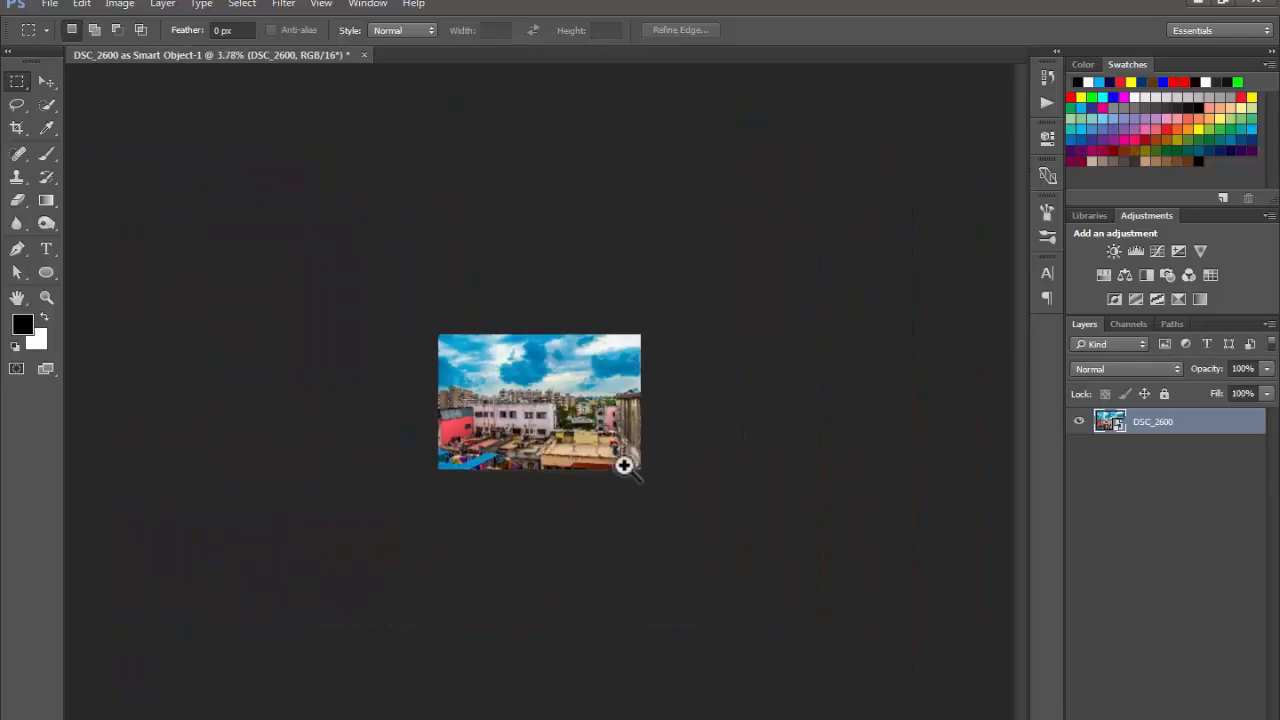
pyautogui.moveTo(527, 397); pyautogui.dragTo(609, 423)
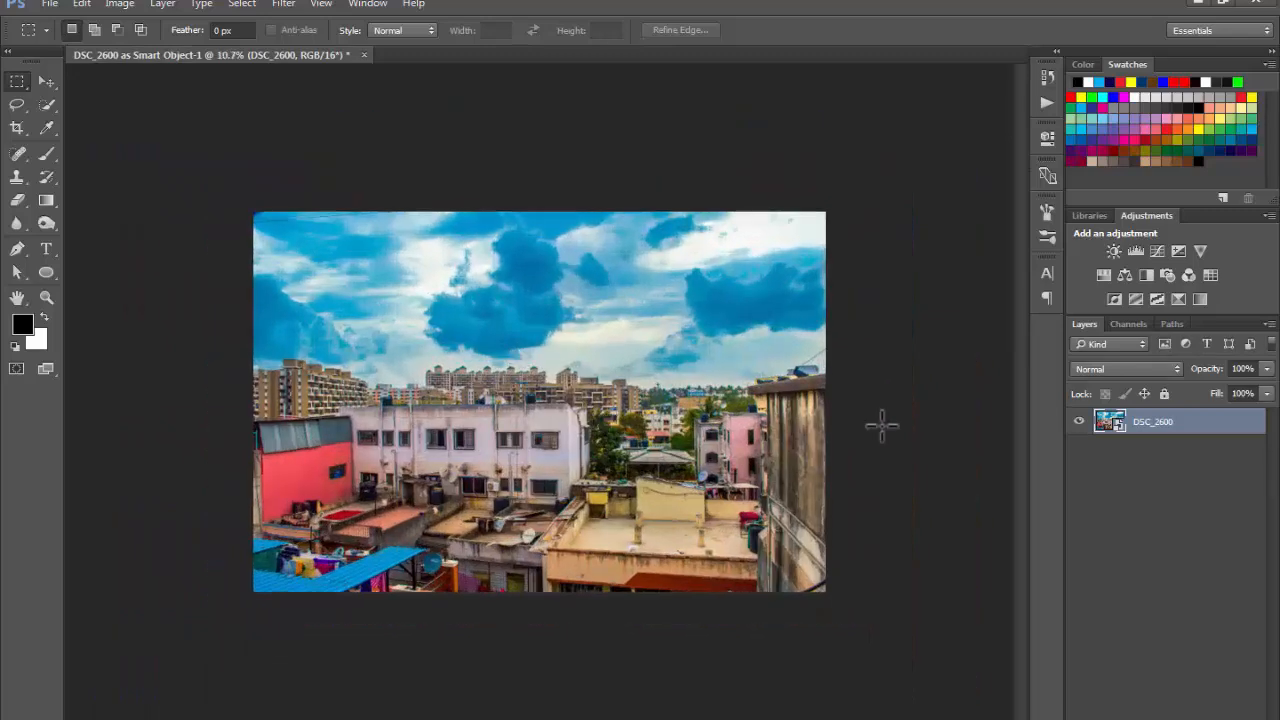
pyautogui.doubleClick(1112, 424)
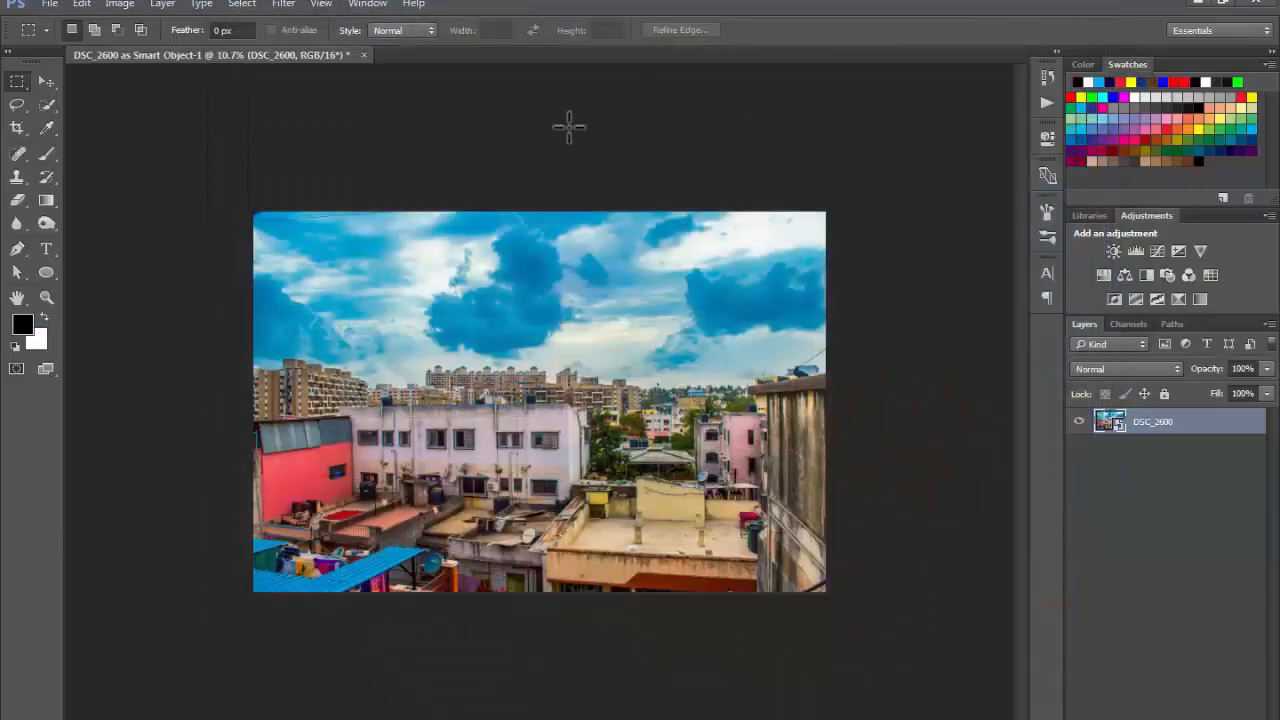
pyautogui.moveTo(482, 371); pyautogui.dragTo(506, 391)
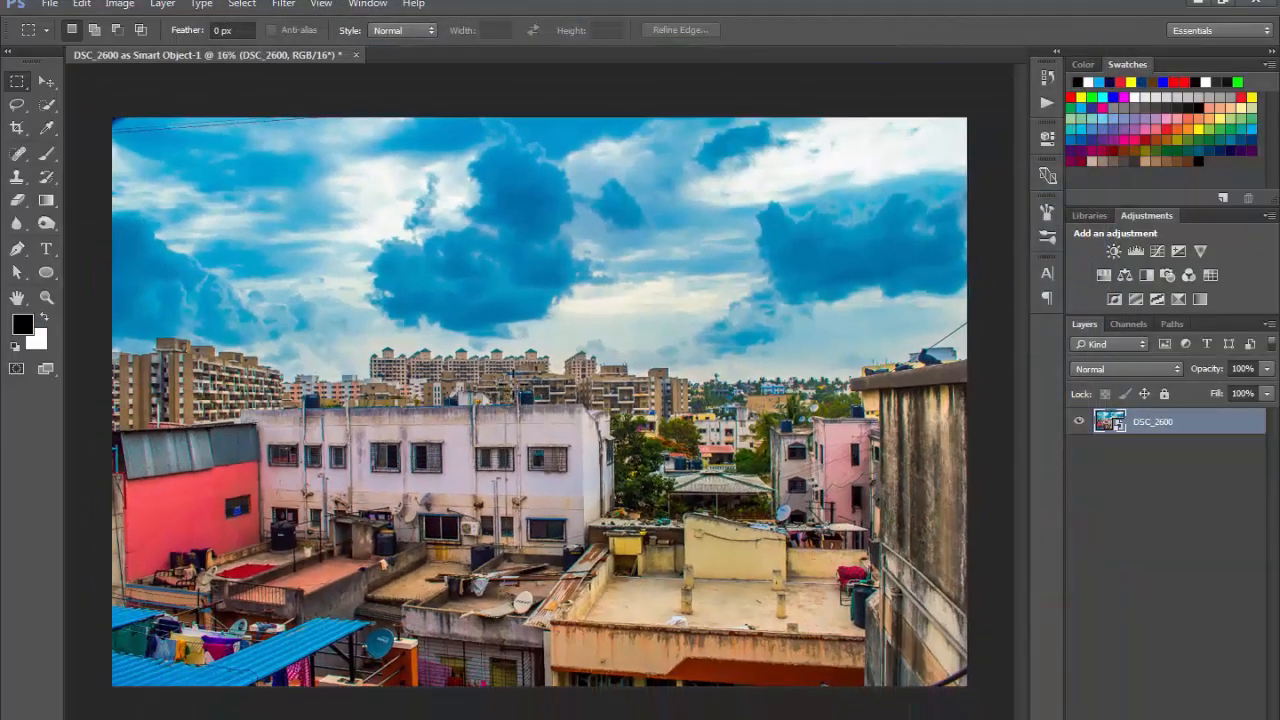